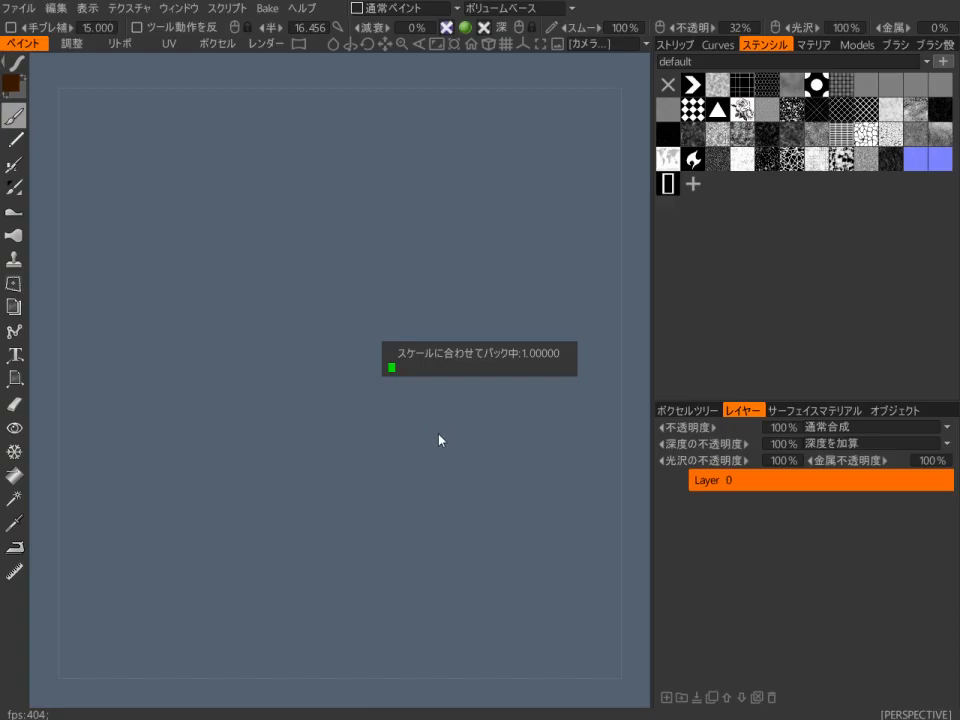
Step: Show the robot model from the right side in orthographic projection
{"action": "right_click_drag", "start_coordinate": [511, 409], "coordinate": [524, 447], "text": "alt"}
{"action": "left_click_drag", "start_coordinate": [524, 447], "coordinate": [485, 437], "text": "alt"}
{"action": "left_click_drag", "start_coordinate": [565, 400], "coordinate": [560, 250], "text": "alt"}
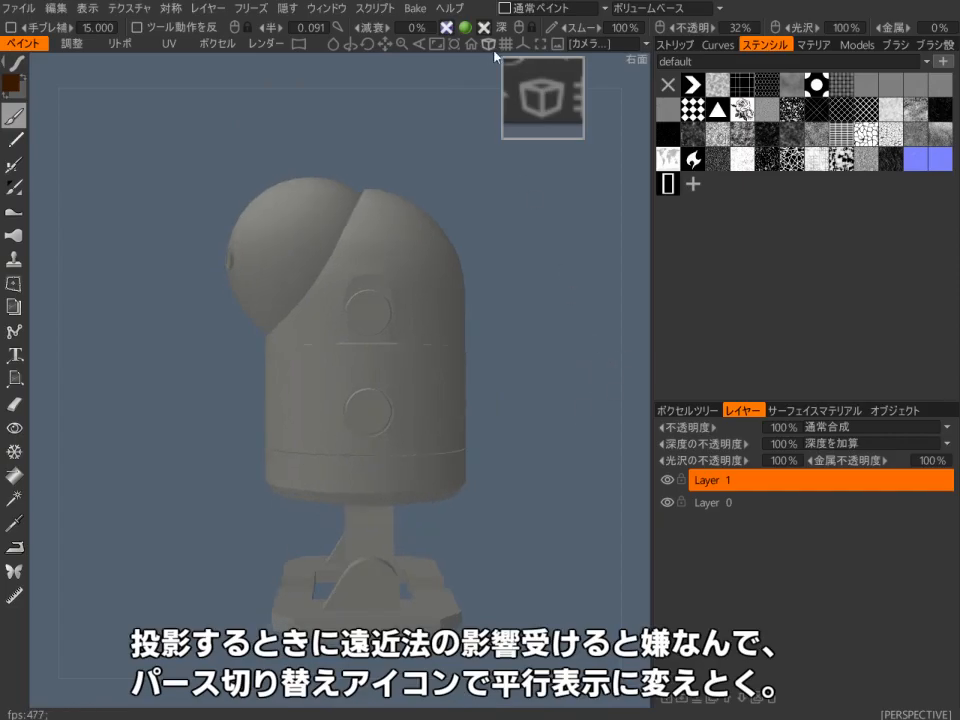
{"action": "left_click", "coordinate": [488, 44]}
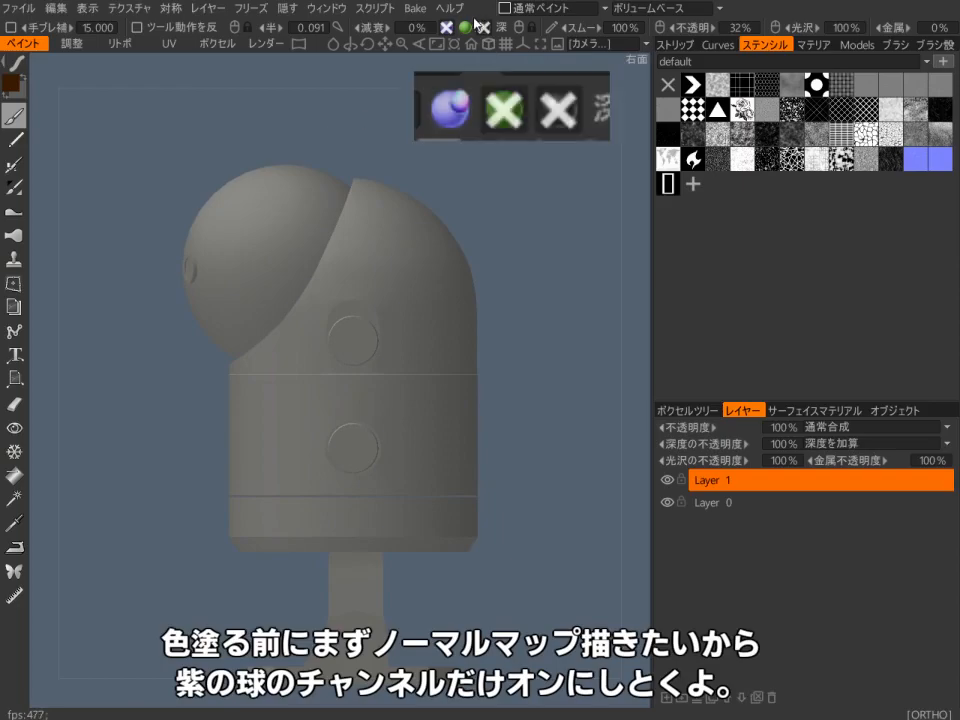
Step: Restrict painting to the depth channel with colour and gloss off, and turn on left-right symmetry
{"action": "left_click", "coordinate": [447, 28]}
{"action": "right_click_drag", "start_coordinate": [521, 396], "coordinate": [621, 259]}
{"action": "key", "text": "s"}
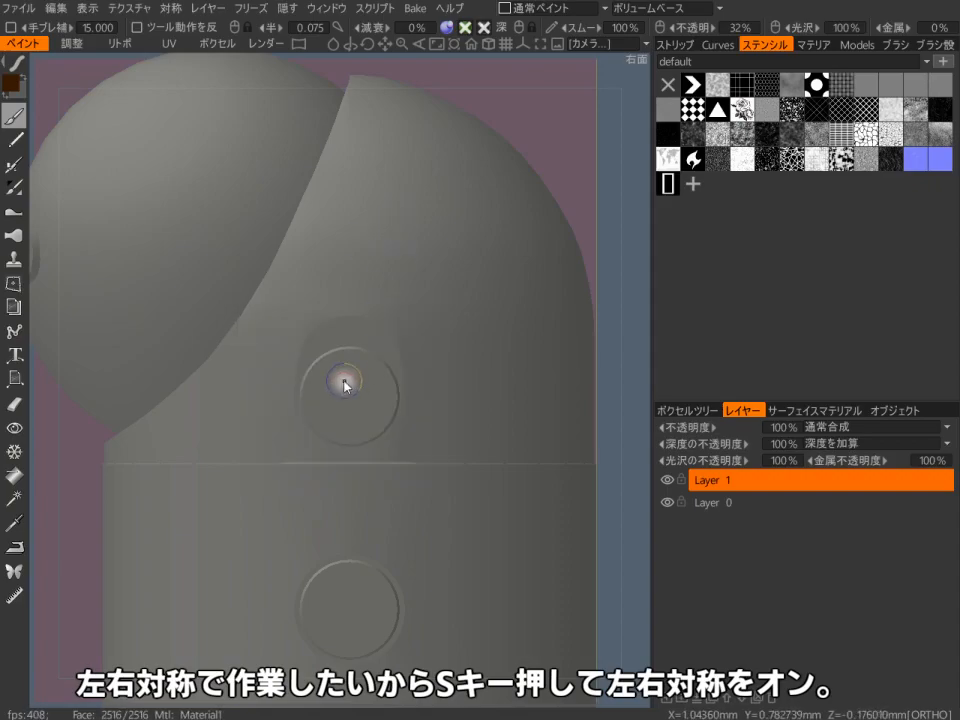
Step: Set the brush stroke to straight-line mode and choose the solid hard-edged round brush
{"action": "key", "text": "e"}
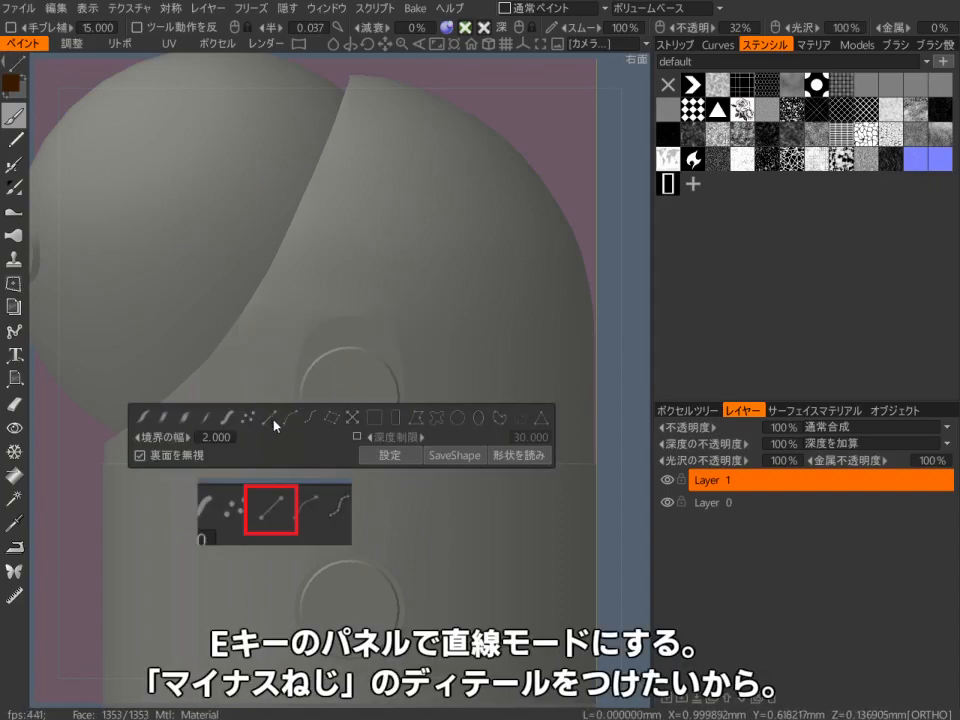
{"action": "left_click", "coordinate": [272, 424]}
{"action": "key", "text": "space"}
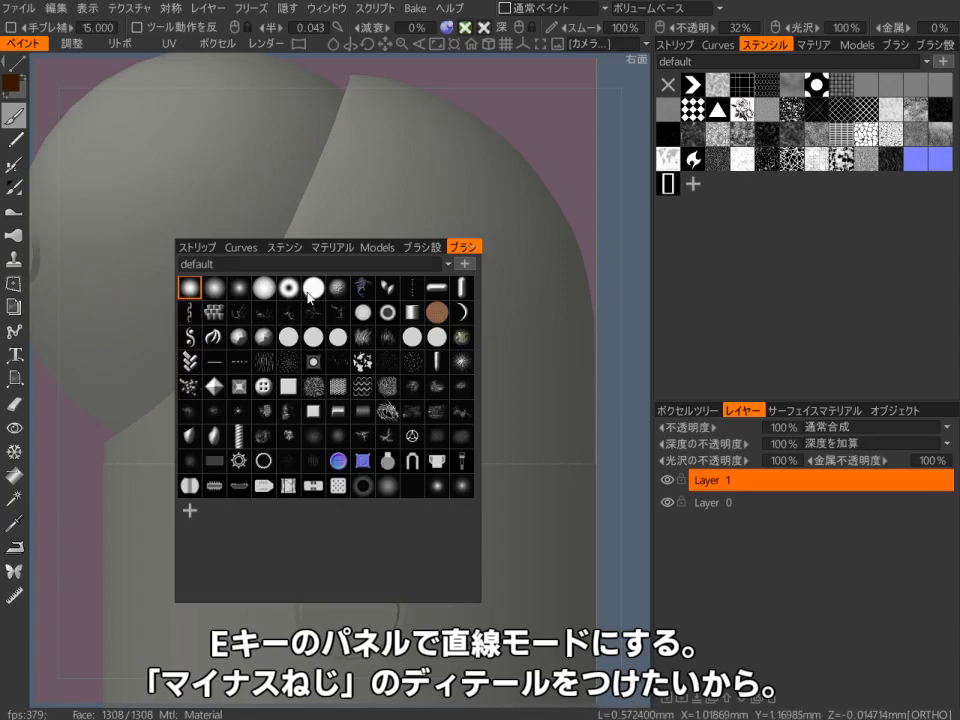
{"action": "left_click", "coordinate": [274, 291]}
{"action": "key", "text": "space"}
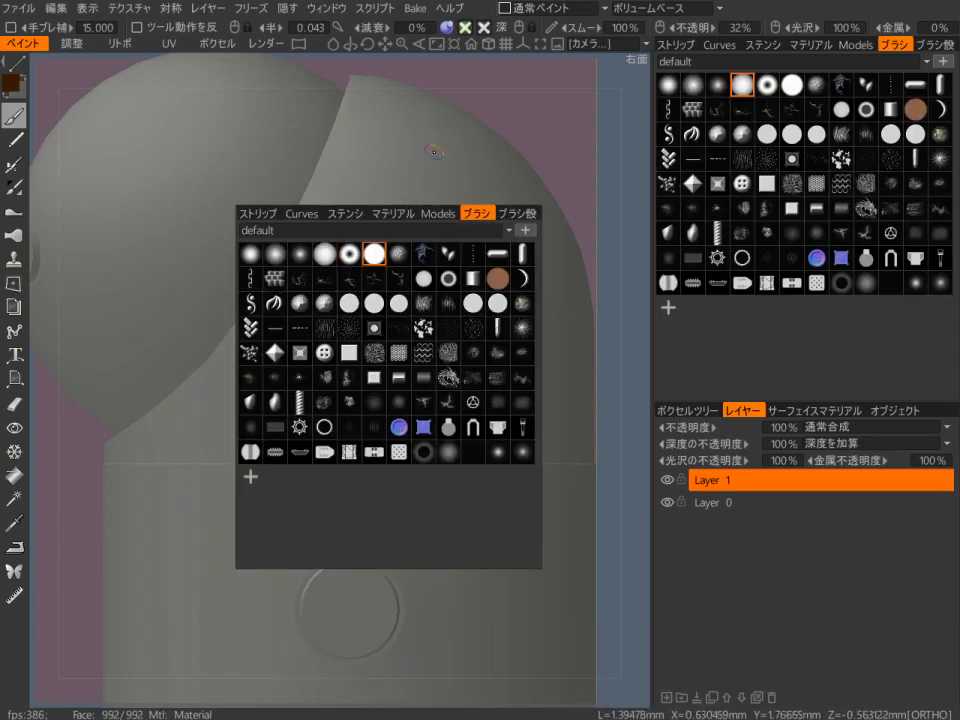
{"action": "left_click", "coordinate": [374, 253]}
Step: Engrave a diagonal slot into each round plate on the body's side and stamp small screw holes beside it in dot mode
{"action": "left_click", "coordinate": [352, 398]}
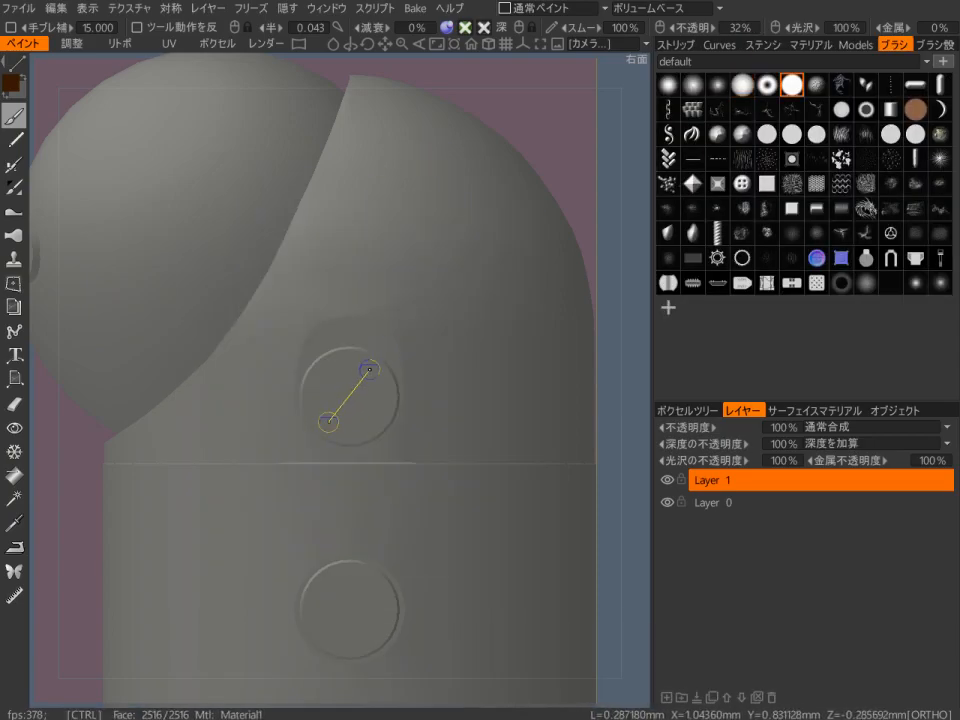
{"action": "middle_click_drag", "start_coordinate": [430, 357], "coordinate": [441, 265], "text": "alt"}
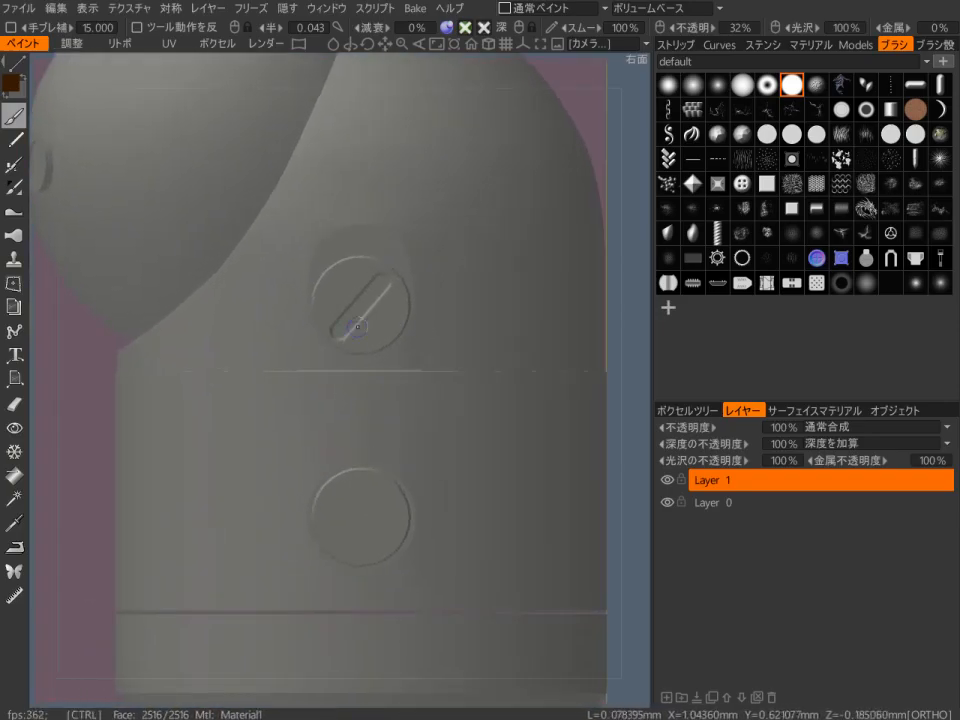
{"action": "left_click", "coordinate": [382, 286], "text": "ctrl"}
{"action": "middle_click_drag", "start_coordinate": [345, 542], "coordinate": [352, 445], "text": "alt"}
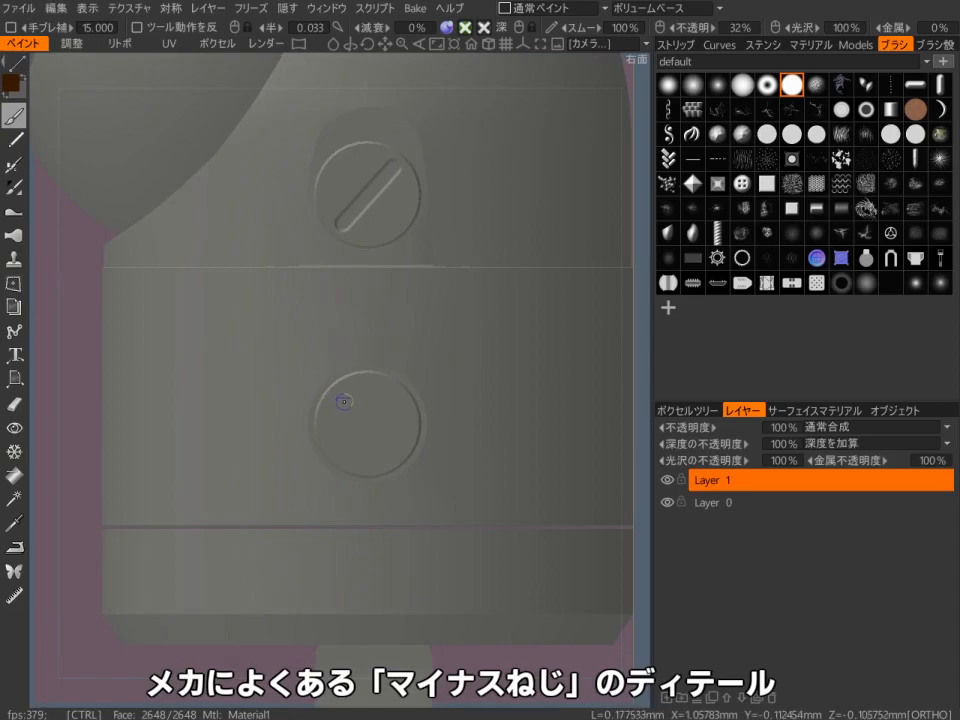
{"action": "middle_click_drag", "start_coordinate": [410, 320], "coordinate": [413, 400], "text": "alt"}
{"action": "key", "text": "e"}
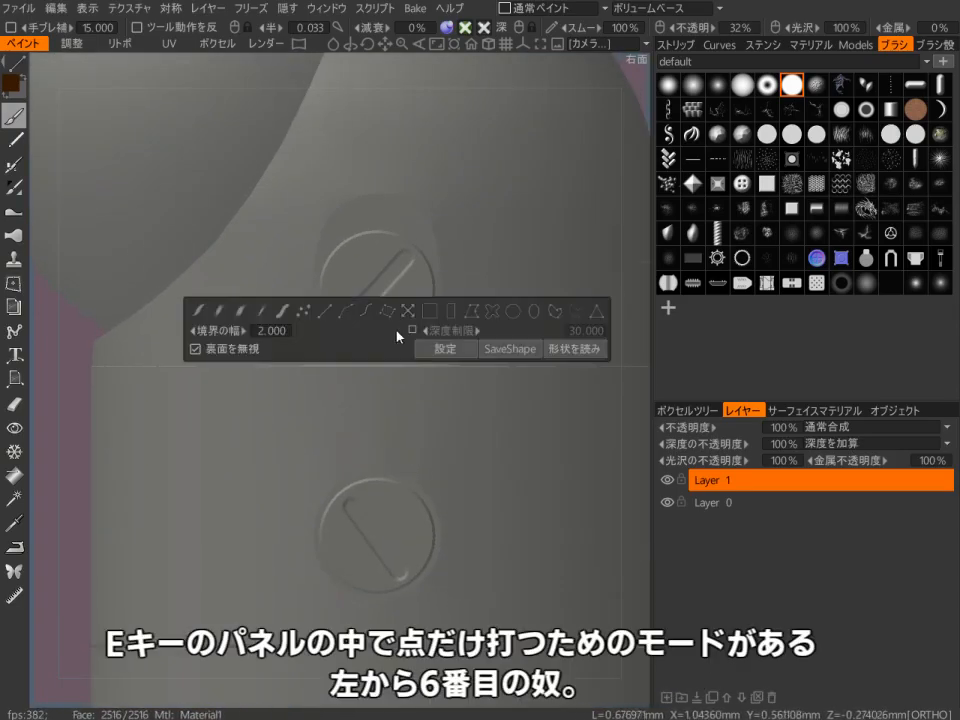
{"action": "left_click", "coordinate": [302, 311]}
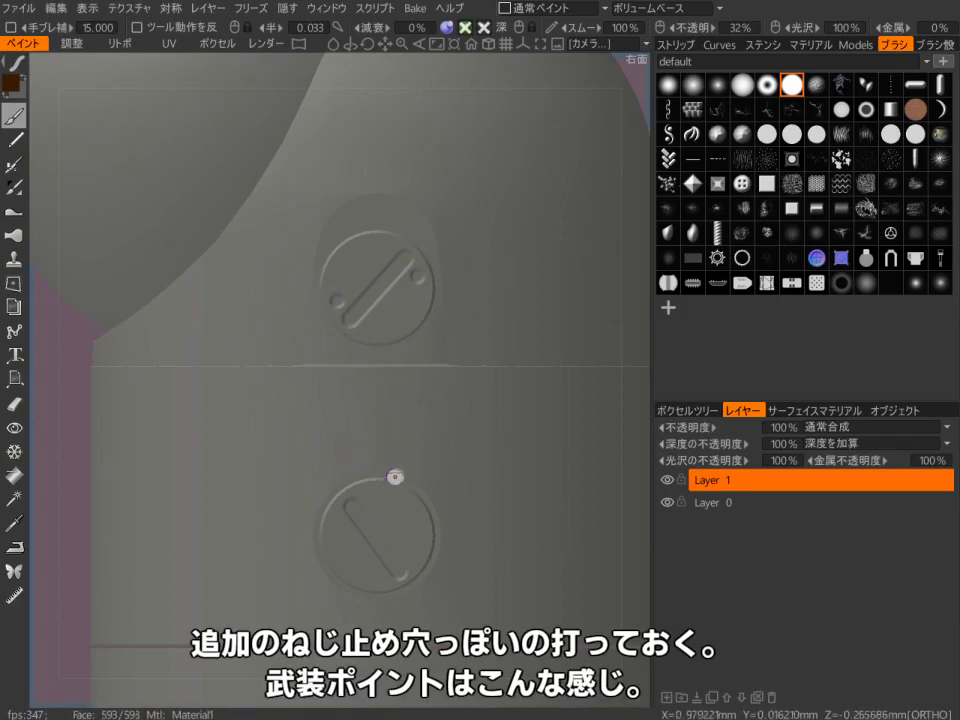
Step: Hide every object except __head
{"action": "scroll", "coordinate": [461, 419], "scroll_direction": "down", "scroll_amount": 5}
{"action": "left_click_drag", "start_coordinate": [471, 549], "coordinate": [485, 266], "text": "alt"}
{"action": "middle_click_drag", "start_coordinate": [485, 266], "coordinate": [569, 356], "text": "alt"}
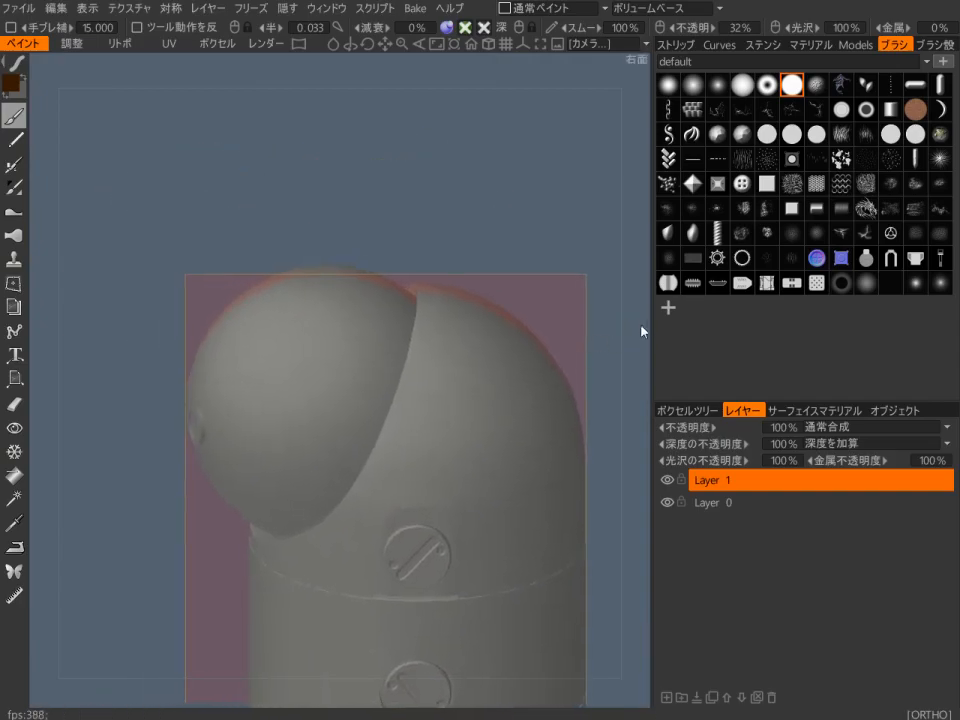
{"action": "left_click_drag", "start_coordinate": [641, 332], "coordinate": [636, 259], "text": "alt+shift"}
{"action": "key", "text": "w"}
{"action": "right_click_drag", "start_coordinate": [549, 294], "coordinate": [575, 276], "text": "alt"}
{"action": "key", "text": "w"}
{"action": "scroll", "coordinate": [576, 276], "scroll_direction": "down", "scroll_amount": 1}
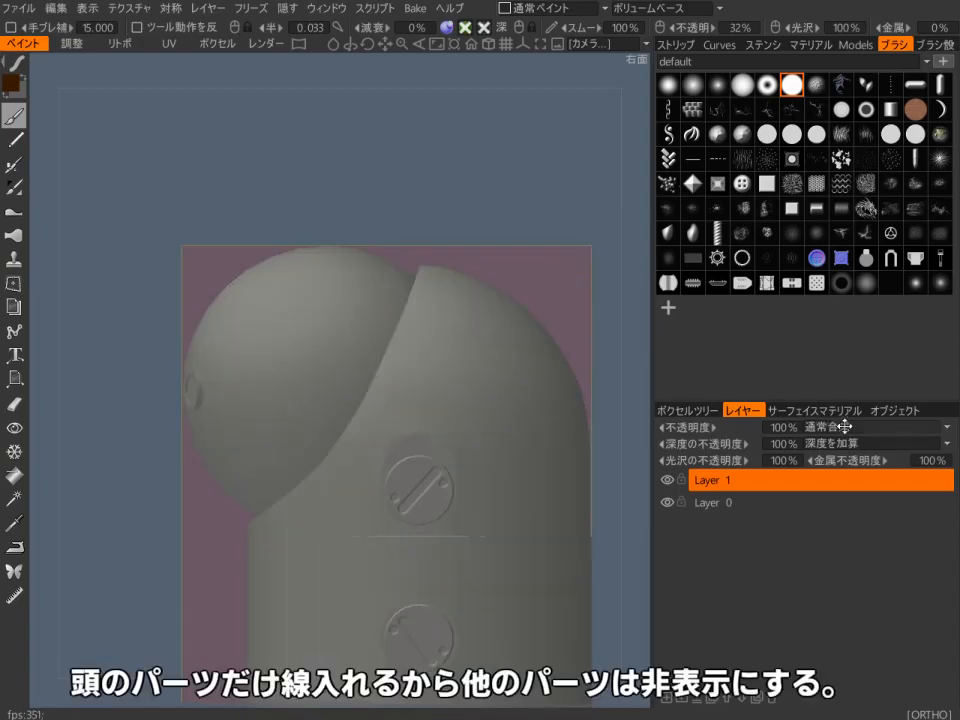
{"action": "left_click", "coordinate": [896, 410]}
{"action": "left_click", "coordinate": [663, 458]}
{"action": "left_click", "coordinate": [663, 473]}
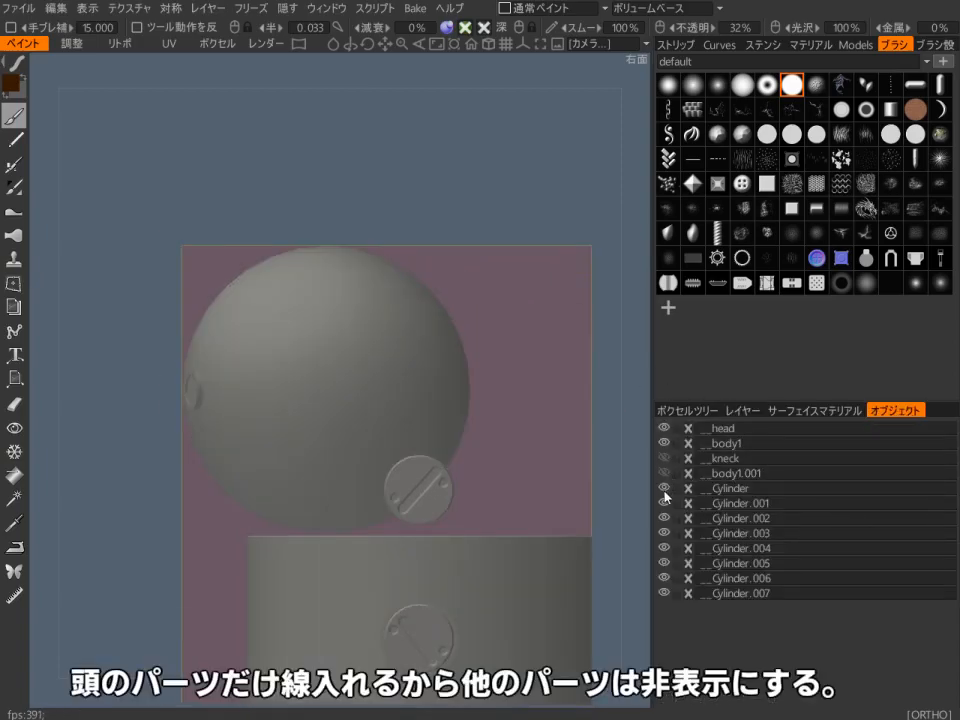
{"action": "left_click", "coordinate": [663, 533]}
{"action": "left_click", "coordinate": [664, 578]}
{"action": "left_click", "coordinate": [664, 504]}
{"action": "left_click", "coordinate": [663, 443]}
{"action": "left_click", "coordinate": [663, 428]}
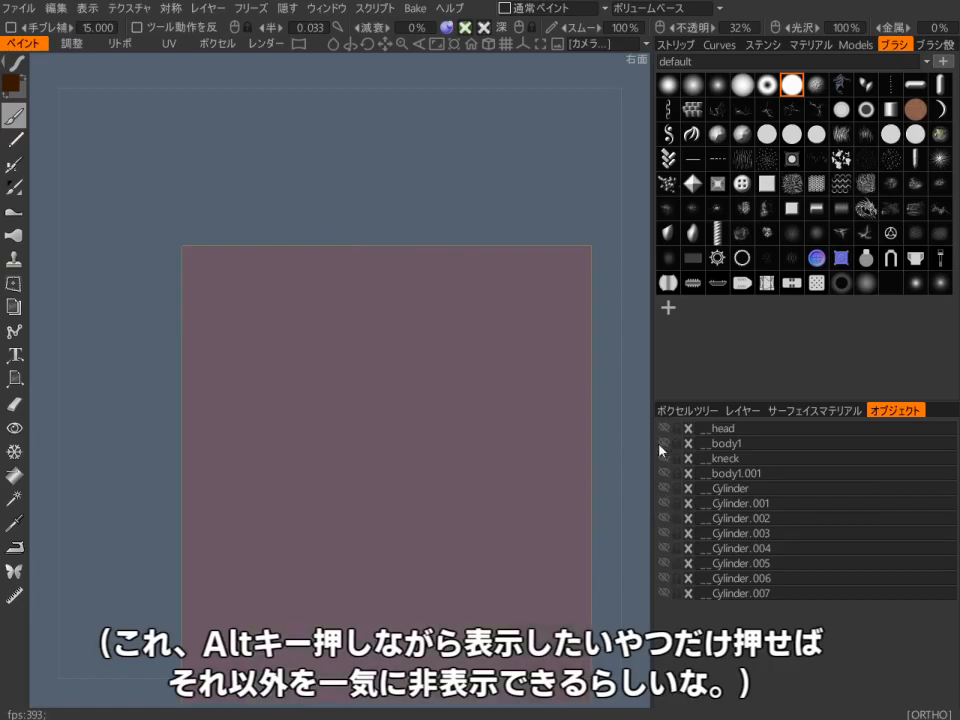
{"action": "left_click", "coordinate": [663, 428]}
Step: With the wireframe as a guide, engrave a thin vertical panel line through the head's centre in rectangle mode, with backface ignoring off
{"action": "key", "text": "w"}
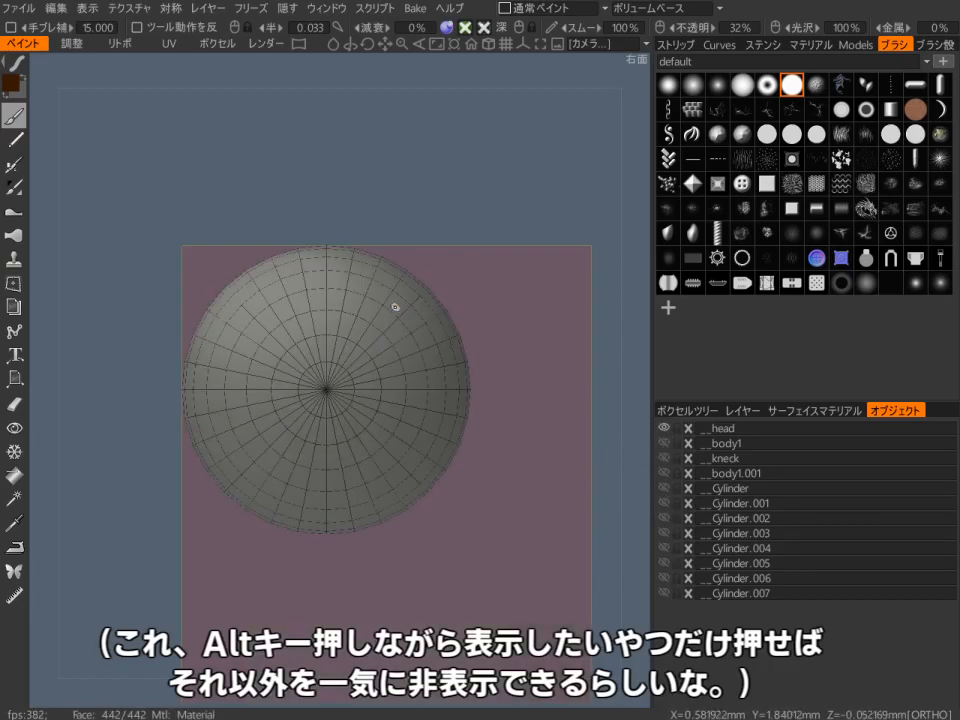
{"action": "key", "text": "space"}
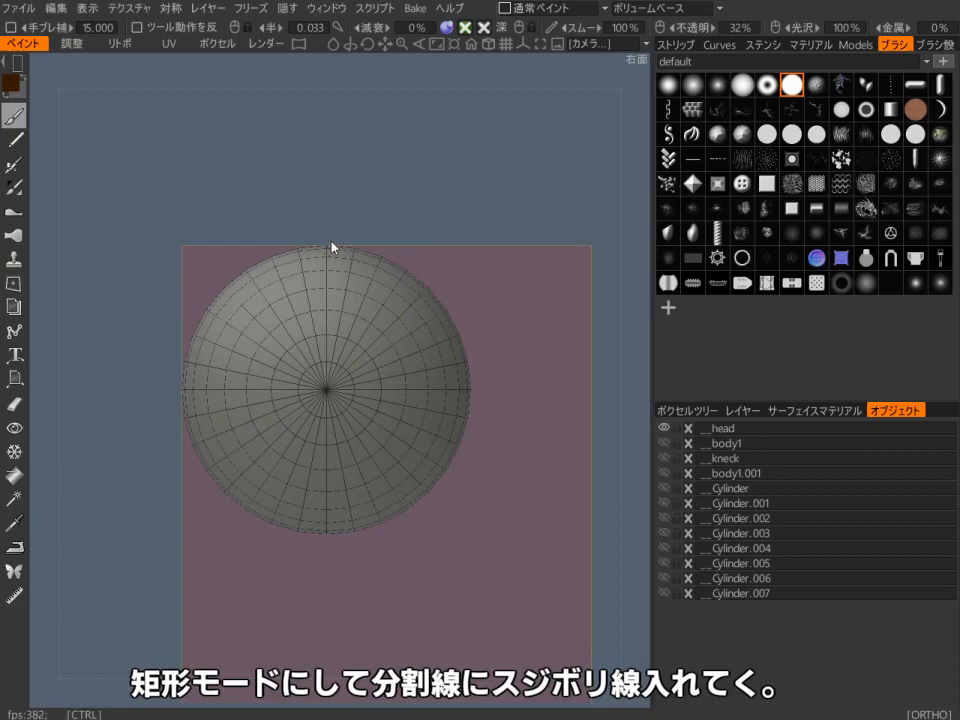
{"action": "left_click_drag", "start_coordinate": [329, 245], "coordinate": [326, 566], "text": "ctrl"}
{"action": "key", "text": "space"}
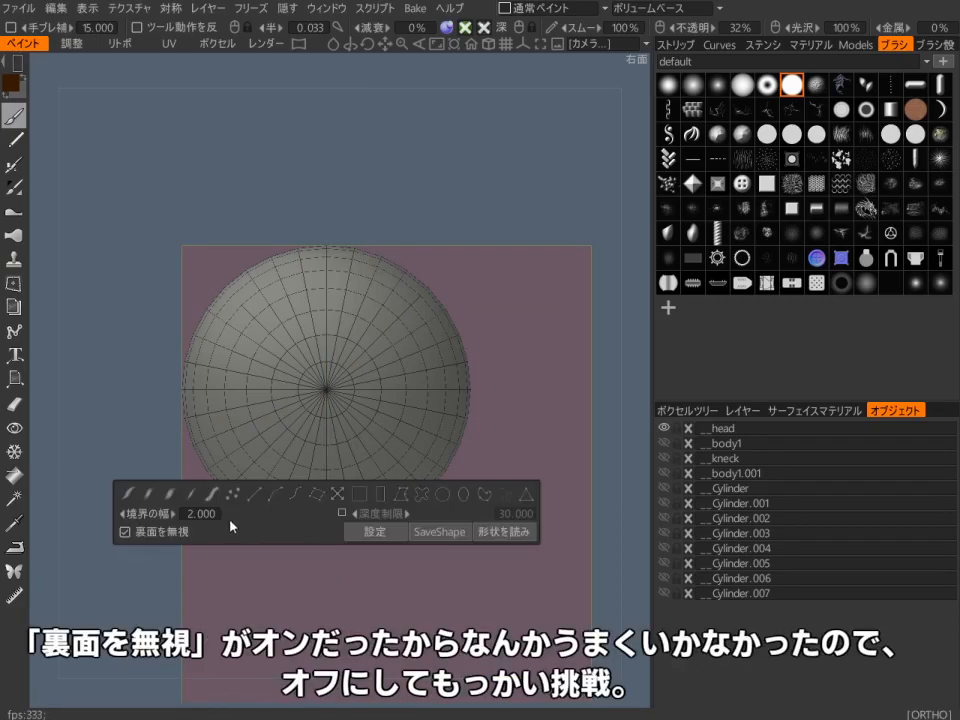
{"action": "left_click_drag", "start_coordinate": [329, 243], "coordinate": [326, 571], "text": "ctrl"}
{"action": "left_click_drag", "start_coordinate": [326, 452], "coordinate": [301, 436], "text": "alt"}
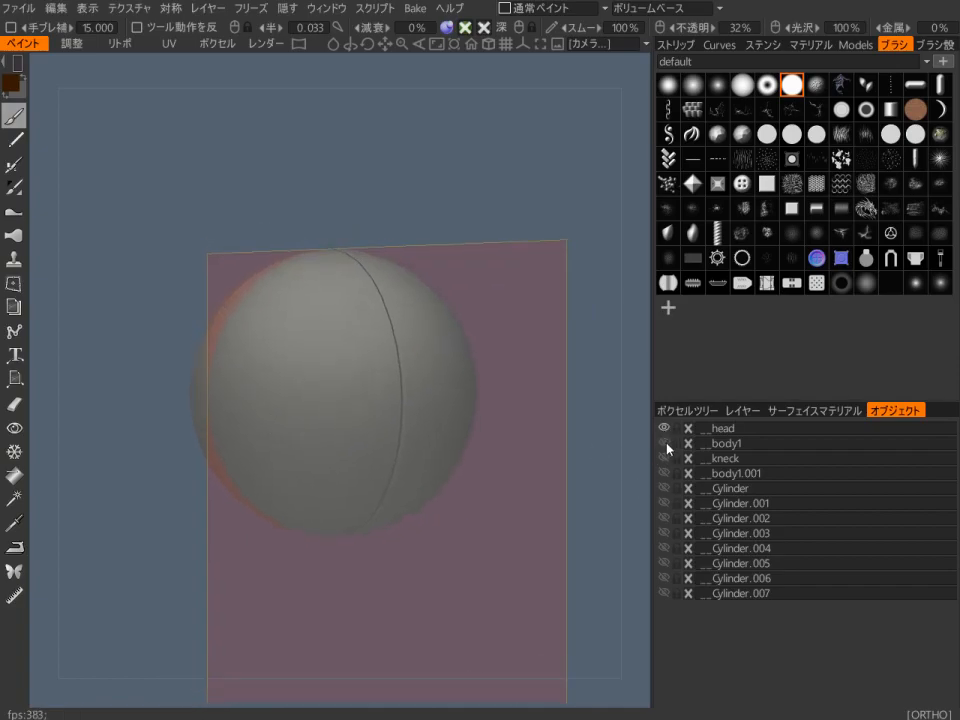
Step: Make all the hidden body, neck and cylinder objects visible again
{"action": "left_click_drag", "start_coordinate": [664, 443], "coordinate": [667, 464]}
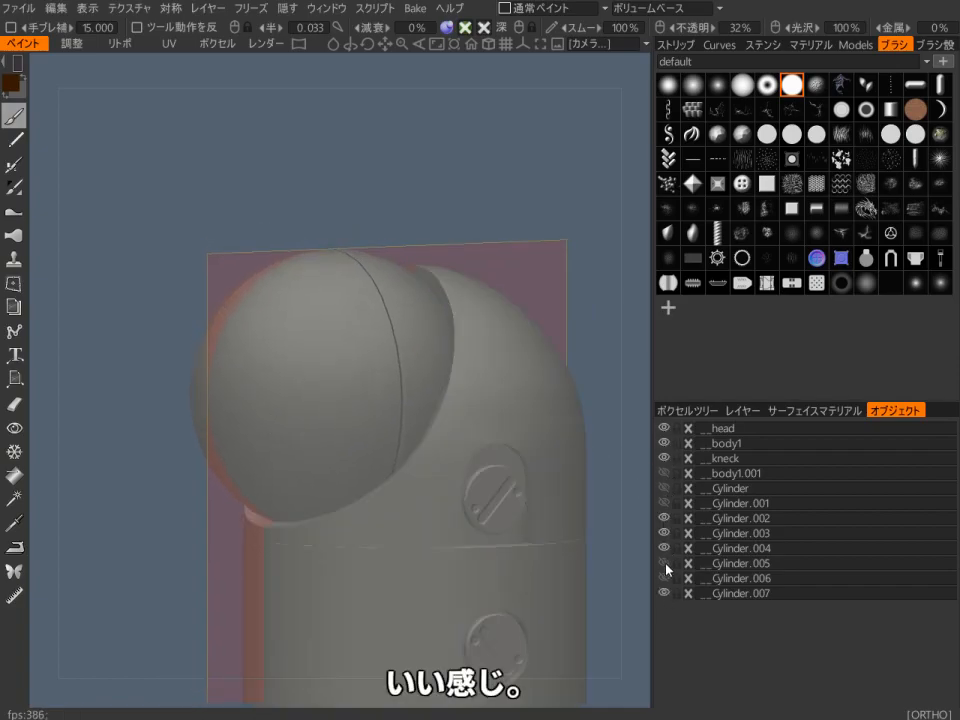
{"action": "left_click_drag", "start_coordinate": [664, 578], "coordinate": [665, 488]}
{"action": "left_click", "coordinate": [664, 474]}
Step: Bring up the layer list and set the brush stroke to rectangle mode, facing the eyes on the head's front
{"action": "scroll", "coordinate": [537, 519], "scroll_direction": "down", "scroll_amount": 4}
{"action": "left_click_drag", "start_coordinate": [537, 519], "coordinate": [517, 323], "text": "alt"}
{"action": "scroll", "coordinate": [535, 415], "scroll_direction": "up", "scroll_amount": 4}
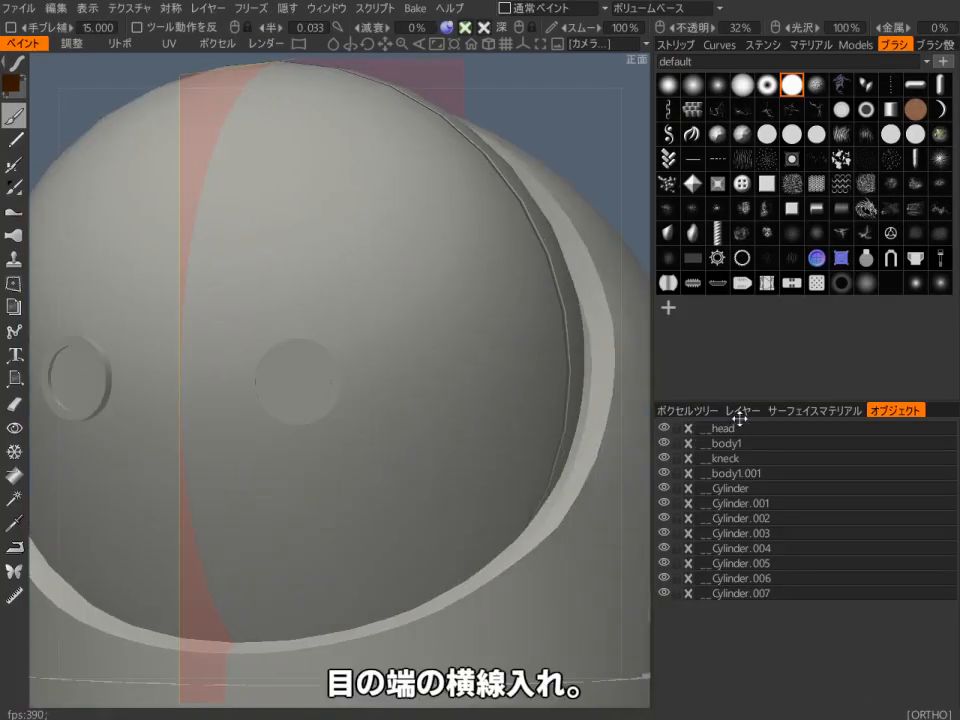
{"action": "left_click", "coordinate": [743, 410]}
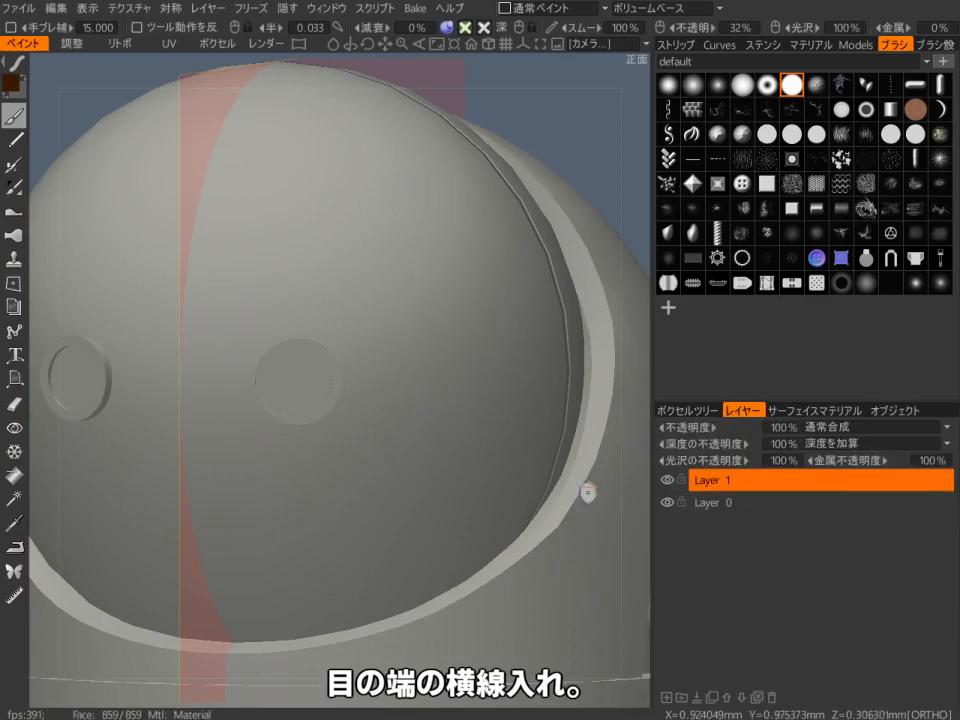
{"action": "key", "text": "space"}
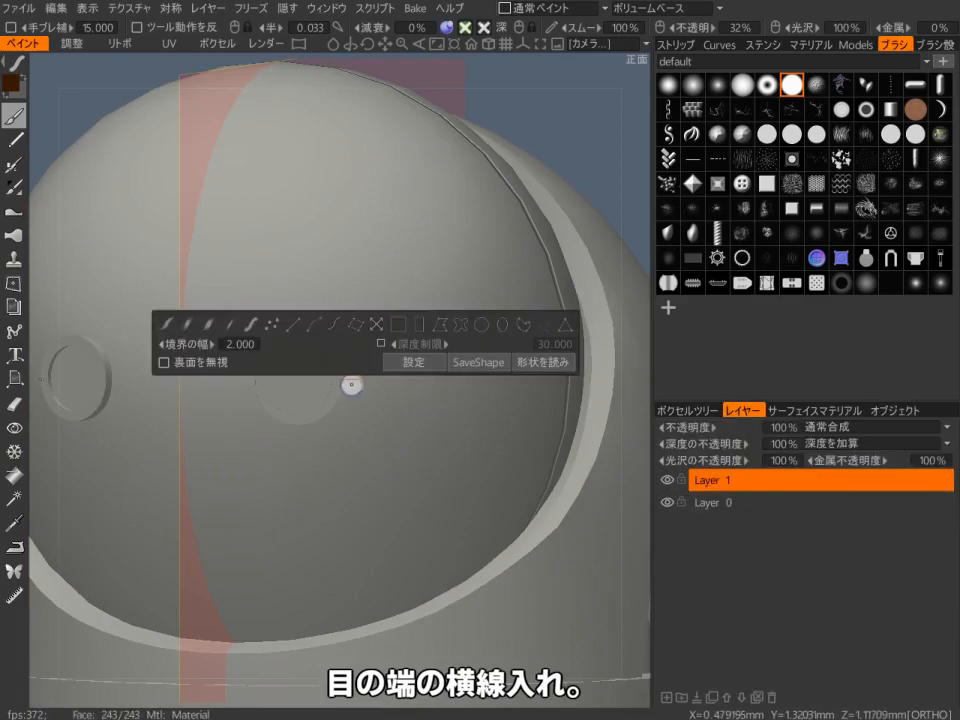
{"action": "left_click", "coordinate": [424, 325]}
{"action": "left_click_drag", "start_coordinate": [392, 334], "coordinate": [408, 322], "text": "alt"}
{"action": "key", "text": "space"}
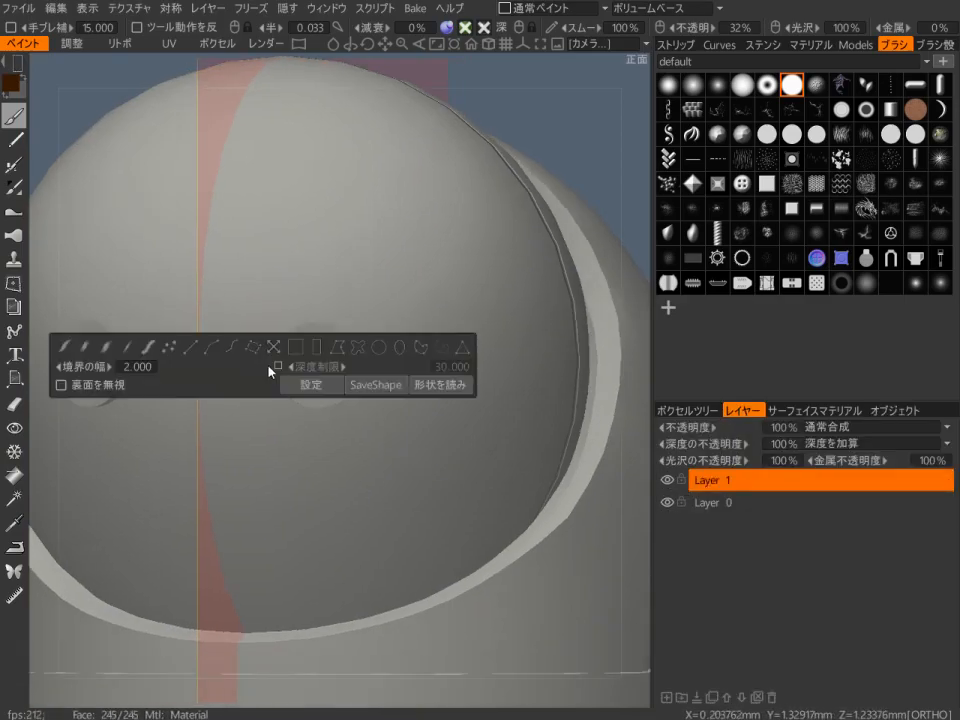
{"action": "left_click_drag", "start_coordinate": [262, 359], "coordinate": [375, 372], "text": "ctrl"}
{"action": "key", "text": "ctrl+z"}
Step: Engrave a narrow horizontal bar across the eye, extending past both sides, and return the stroke to freehand mode
{"action": "left_click_drag", "start_coordinate": [318, 388], "coordinate": [304, 370], "text": "alt"}
{"action": "mouse_move", "coordinate": [247, 352]}
{"action": "left_mouse_down", "text": "ctrl"}
{"action": "mouse_move", "coordinate": [375, 360]}
{"action": "mouse_move", "coordinate": [371, 388]}
{"action": "left_mouse_up", "text": "ctrl"}
{"action": "key", "text": "space"}
{"action": "left_click", "coordinate": [208, 378]}
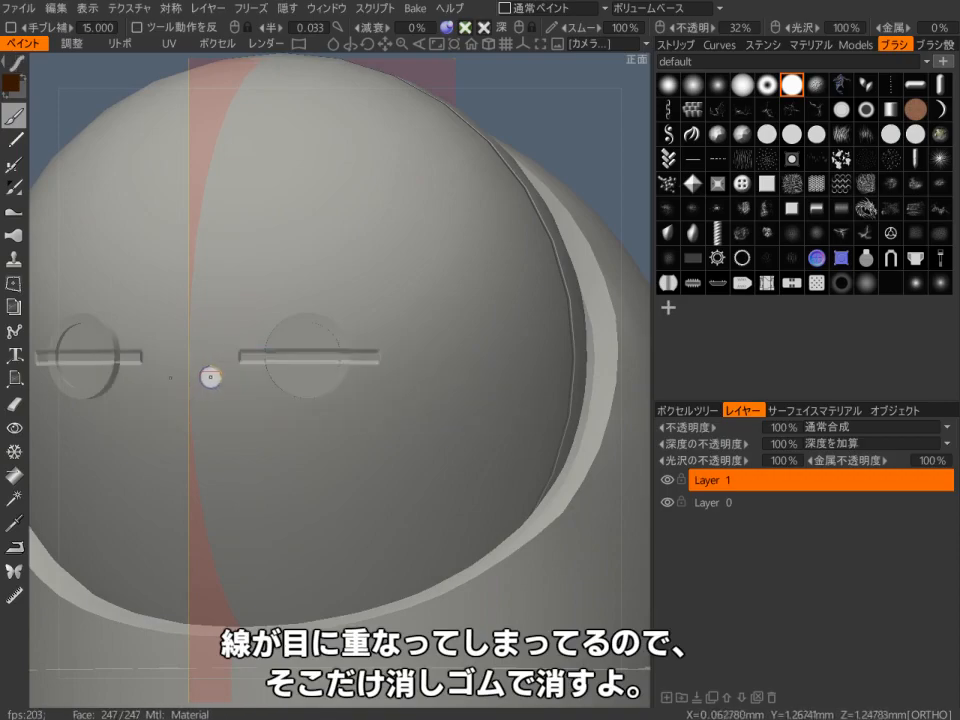
Step: Erase the bar where it overlaps the eye with the eraser in rectangle mode, keeping a short stub on each side
{"action": "left_click", "coordinate": [14, 405]}
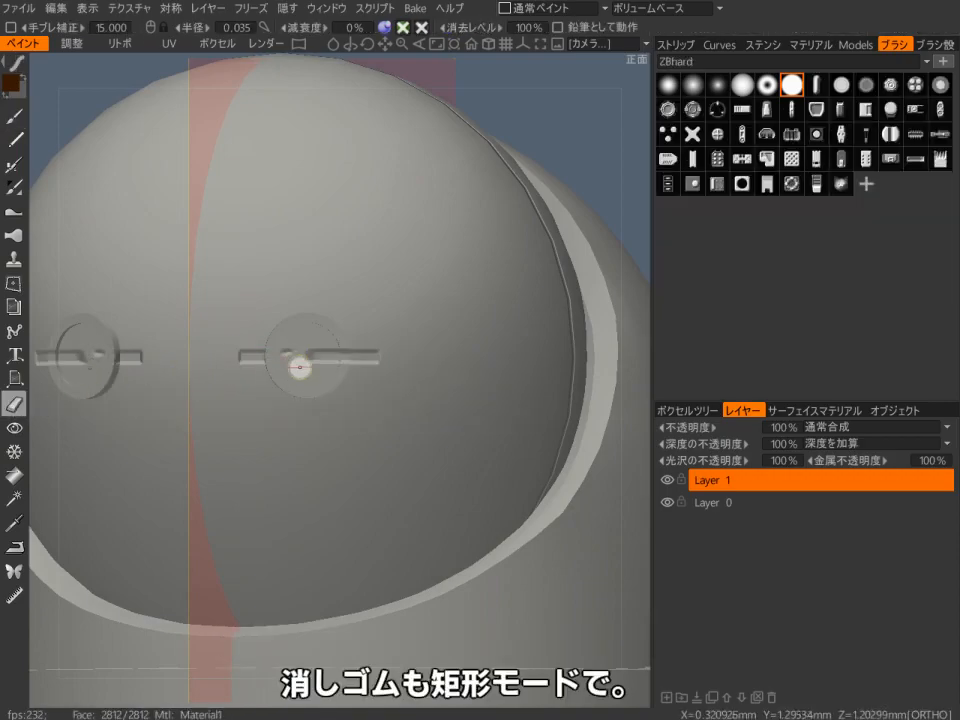
{"action": "key", "text": "space"}
{"action": "left_click", "coordinate": [348, 358]}
{"action": "left_click_drag", "start_coordinate": [262, 341], "coordinate": [352, 381]}
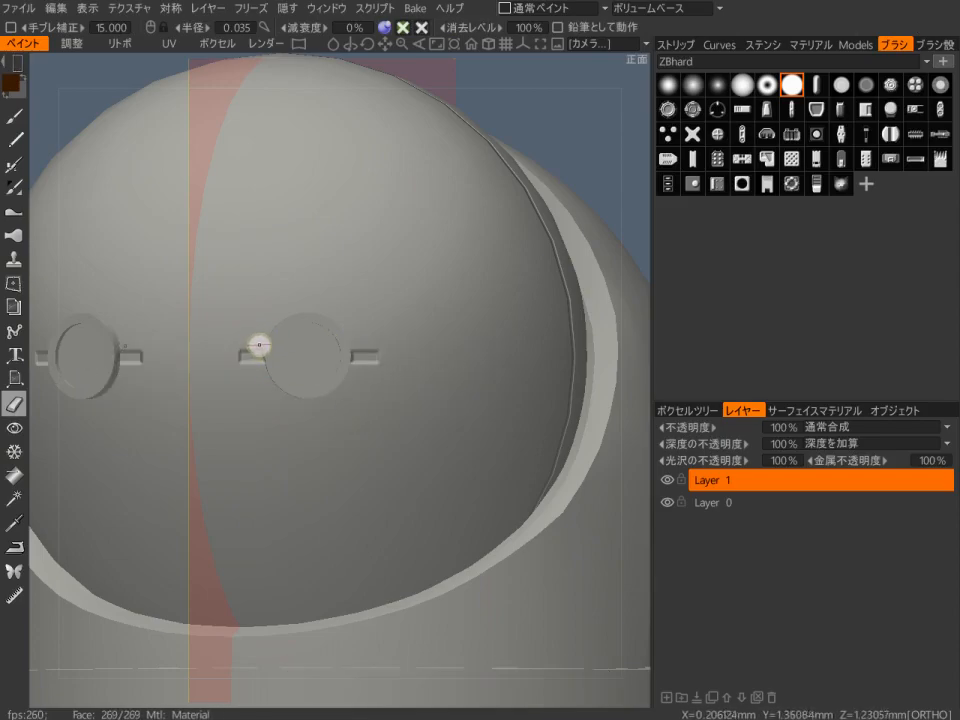
{"action": "left_click_drag", "start_coordinate": [258, 344], "coordinate": [347, 377]}
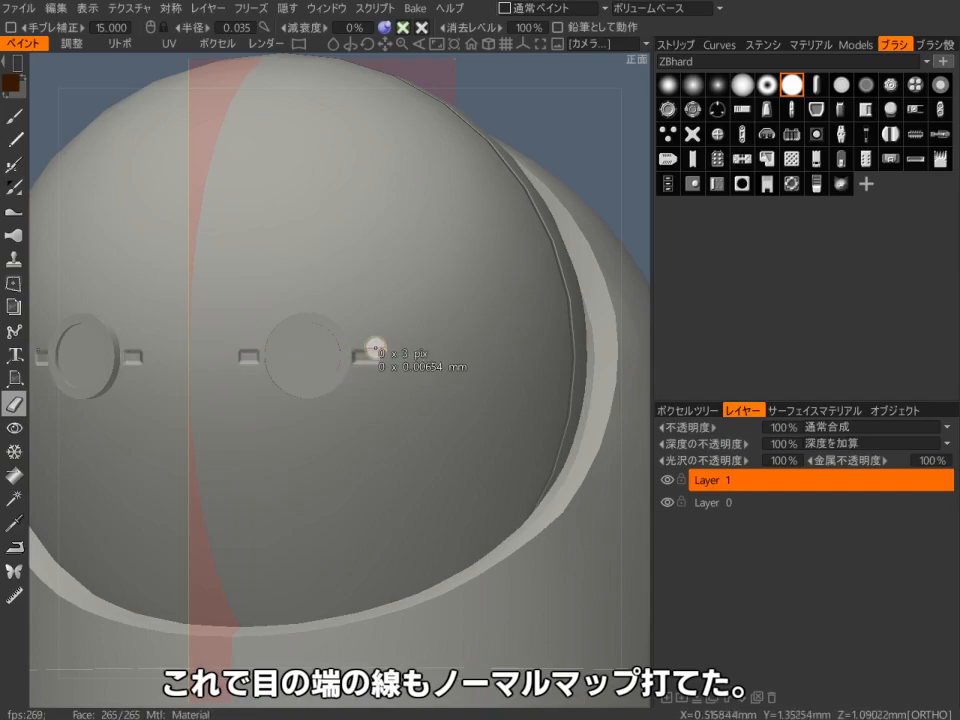
Step: Return to the paint brush and set its stroke to dot mode for the body rivets
{"action": "right_click_drag", "start_coordinate": [391, 383], "coordinate": [324, 402], "text": "alt"}
{"action": "left_click_drag", "start_coordinate": [324, 402], "coordinate": [304, 490], "text": "alt"}
{"action": "right_click_drag", "start_coordinate": [304, 490], "coordinate": [353, 463], "text": "alt"}
{"action": "middle_click_drag", "start_coordinate": [353, 463], "coordinate": [347, 373], "text": "alt"}
{"action": "right_click_drag", "start_coordinate": [347, 373], "coordinate": [319, 373], "text": "alt"}
{"action": "middle_click_drag", "start_coordinate": [319, 373], "coordinate": [300, 320], "text": "alt"}
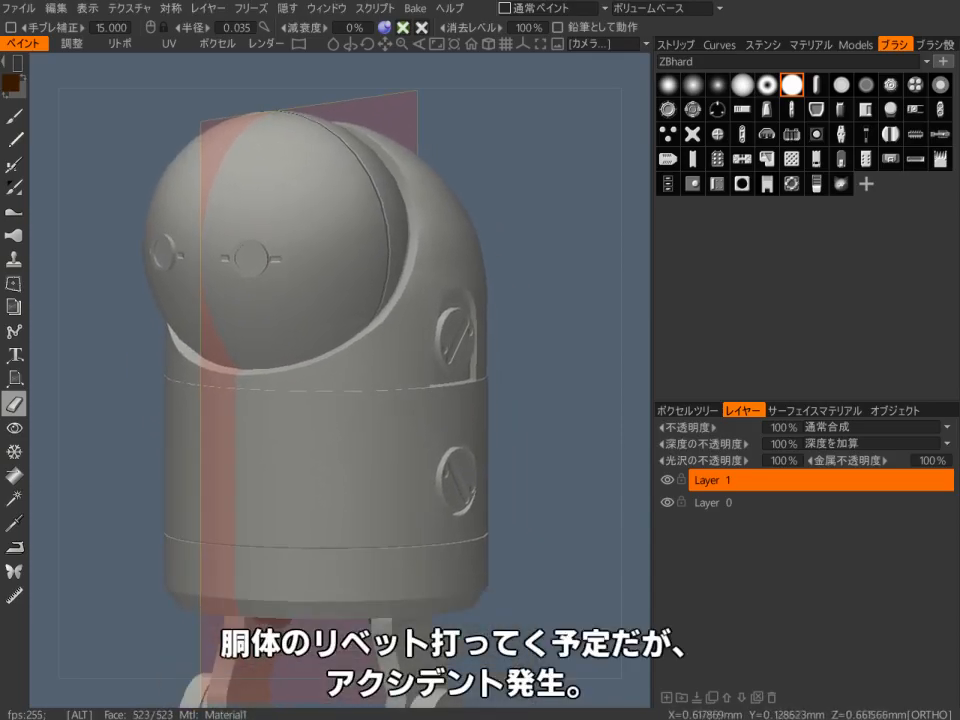
{"action": "left_click", "coordinate": [15, 122]}
{"action": "key", "text": "e"}
{"action": "left_click", "coordinate": [342, 299]}
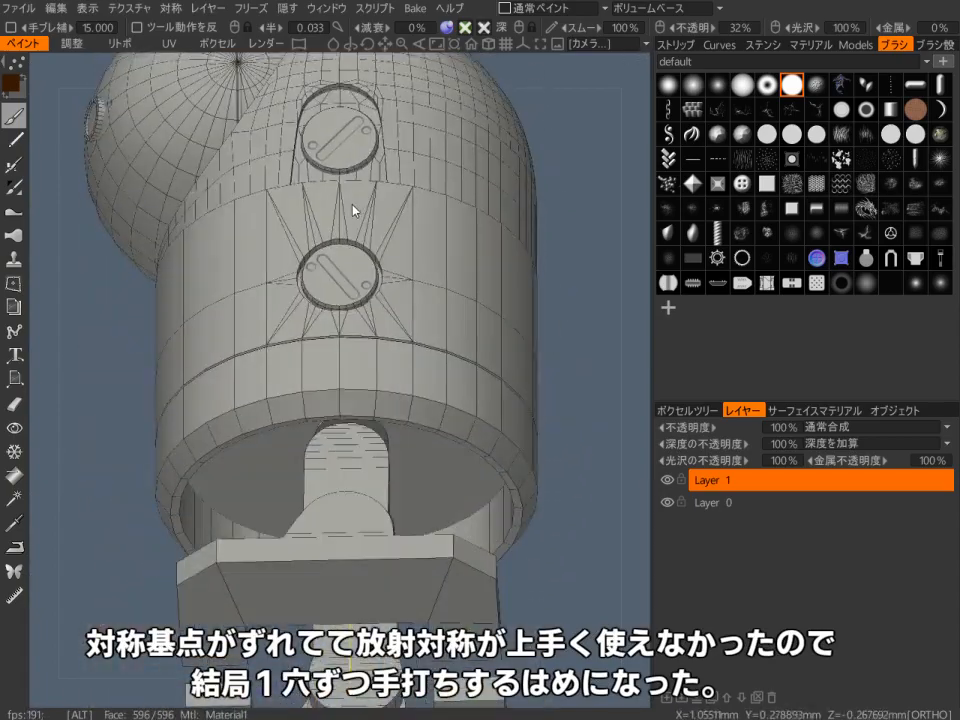
Step: Replace the radial symmetry with left-right mirror symmetry
{"action": "mouse_move", "coordinate": [352, 205]}
{"action": "left_mouse_down", "text": "alt"}
{"action": "mouse_move", "coordinate": [356, 250]}
{"action": "mouse_move", "coordinate": [448, 310]}
{"action": "mouse_move", "coordinate": [493, 298]}
{"action": "left_mouse_up", "text": "alt"}
{"action": "key", "text": "s"}
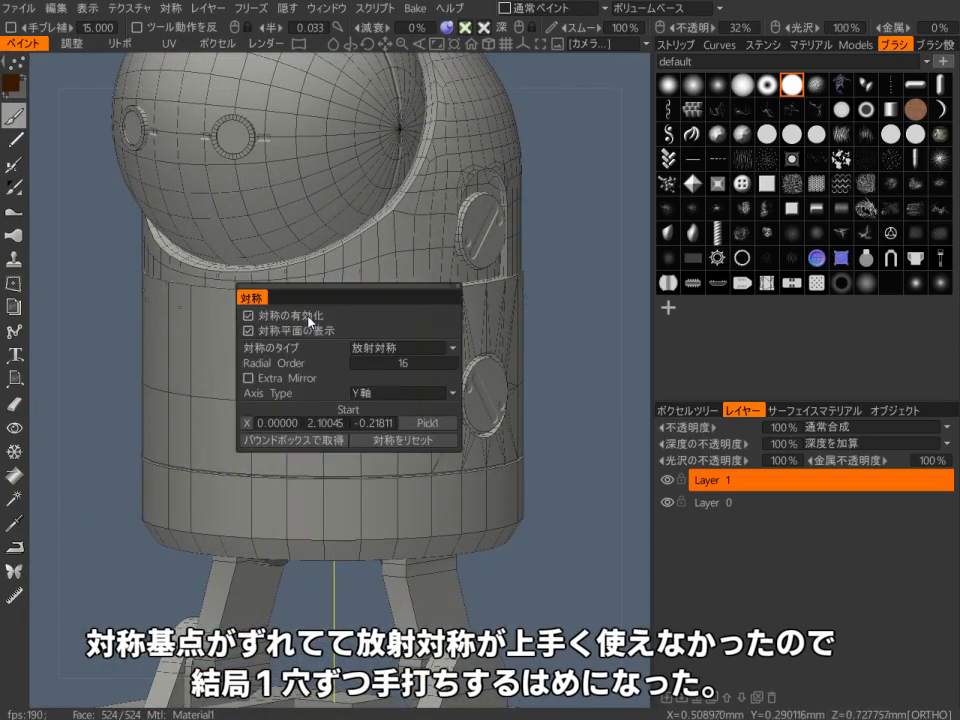
{"action": "left_click", "coordinate": [315, 318]}
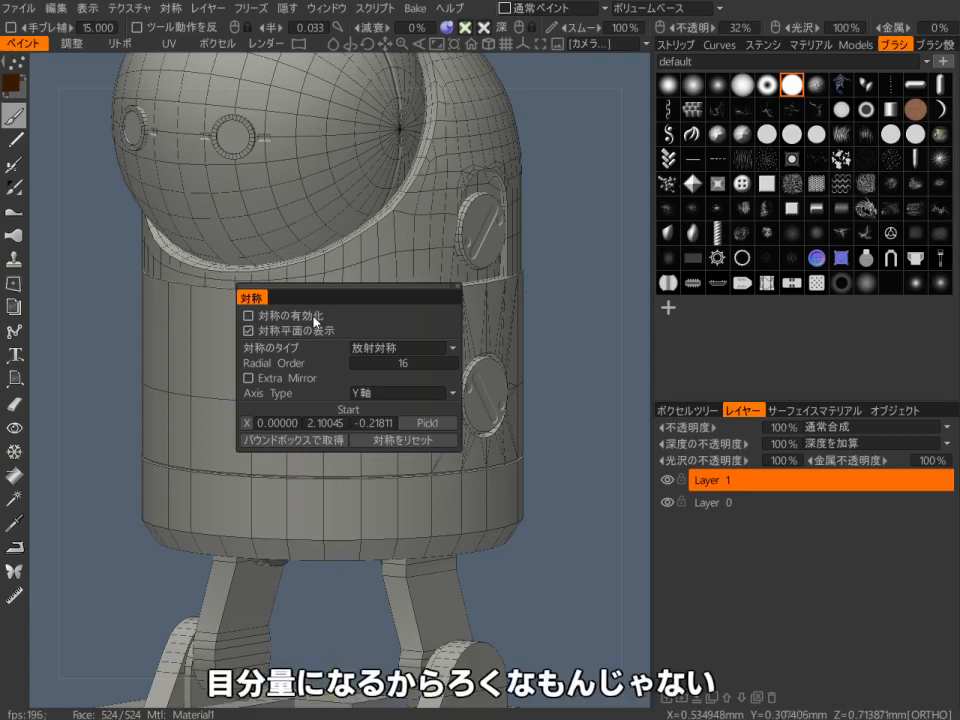
{"action": "left_click", "coordinate": [358, 350]}
{"action": "left_click", "coordinate": [379, 368]}
Step: Stamp rivet holes one at a time around the body, in rows beside the upper and lower seams
{"action": "right_click_drag", "start_coordinate": [321, 184], "coordinate": [300, 260], "text": "alt"}
{"action": "middle_click_drag", "start_coordinate": [300, 260], "coordinate": [350, 368], "text": "alt"}
{"action": "left_click_drag", "start_coordinate": [350, 369], "coordinate": [353, 384], "text": "alt+shift"}
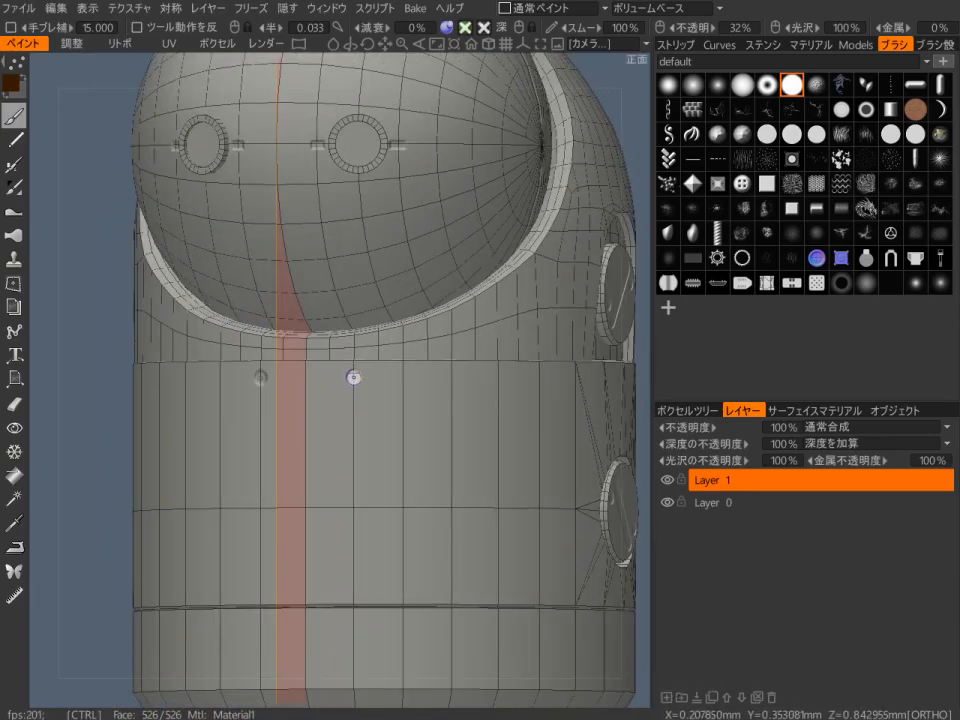
{"action": "mouse_move", "coordinate": [449, 377]}
{"action": "left_mouse_down", "text": "alt"}
{"action": "mouse_move", "coordinate": [354, 401]}
{"action": "mouse_move", "coordinate": [328, 422]}
{"action": "mouse_move", "coordinate": [403, 412]}
{"action": "mouse_move", "coordinate": [276, 424]}
{"action": "mouse_move", "coordinate": [383, 377]}
{"action": "mouse_move", "coordinate": [375, 424]}
{"action": "mouse_move", "coordinate": [303, 432]}
{"action": "left_mouse_up", "text": "alt"}
{"action": "left_click", "coordinate": [276, 424], "text": "ctrl"}
{"action": "left_click", "coordinate": [303, 432], "text": "ctrl"}
{"action": "left_click_drag", "start_coordinate": [378, 426], "coordinate": [412, 464], "text": "alt"}
{"action": "left_click", "coordinate": [332, 431], "text": "ctrl"}
{"action": "left_click", "coordinate": [319, 379], "text": "ctrl"}
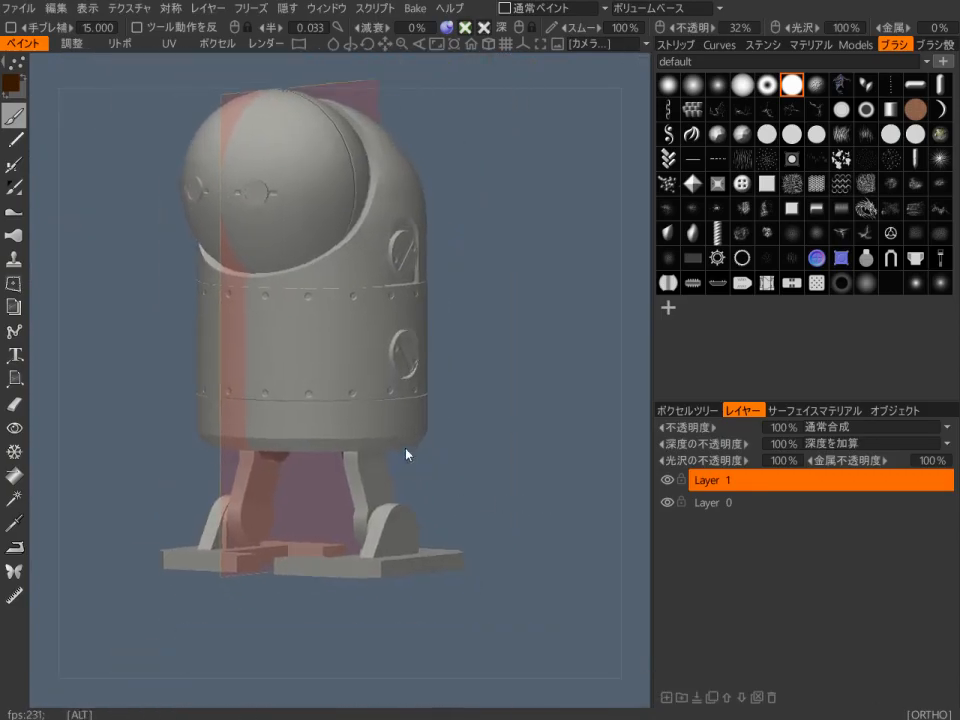
Step: Set the brush stroke to circle mode and draw a round groove on the ankle hinge in side view
{"action": "right_click_drag", "start_coordinate": [409, 465], "coordinate": [434, 560], "text": "alt"}
{"action": "middle_click_drag", "start_coordinate": [434, 560], "coordinate": [366, 407], "text": "alt"}
{"action": "left_click_drag", "start_coordinate": [366, 407], "coordinate": [358, 424], "text": "alt"}
{"action": "middle_click_drag", "start_coordinate": [358, 424], "coordinate": [353, 427], "text": "alt"}
{"action": "left_click_drag", "start_coordinate": [626, 427], "coordinate": [421, 439], "text": "alt+shift"}
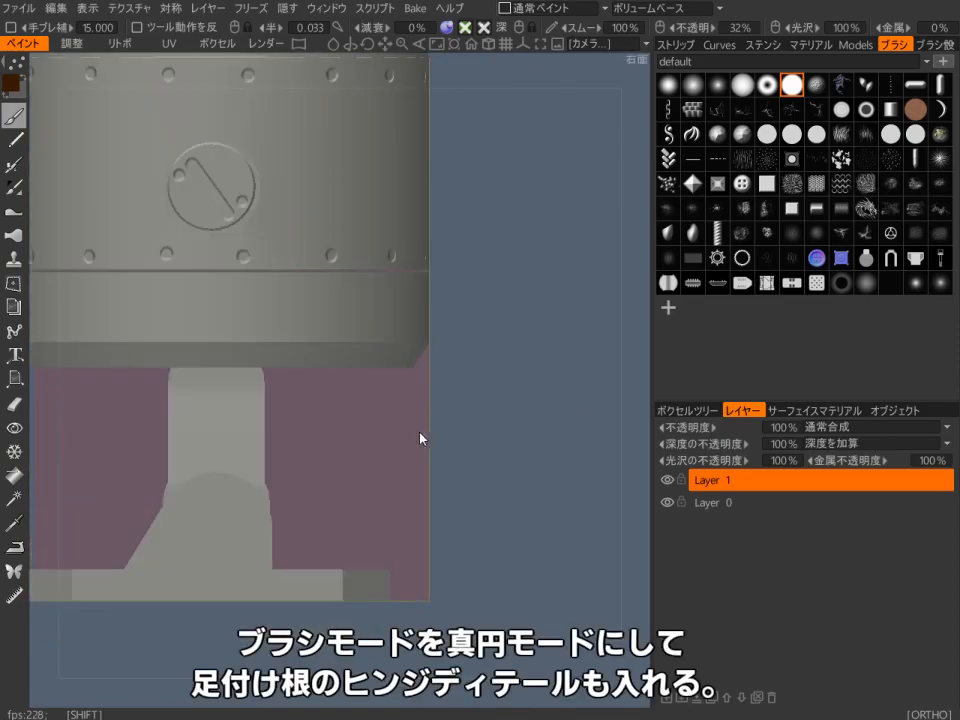
{"action": "middle_click_drag", "start_coordinate": [385, 440], "coordinate": [462, 342], "text": "alt"}
{"action": "right_click_drag", "start_coordinate": [462, 342], "coordinate": [406, 380], "text": "alt"}
{"action": "key", "text": "space"}
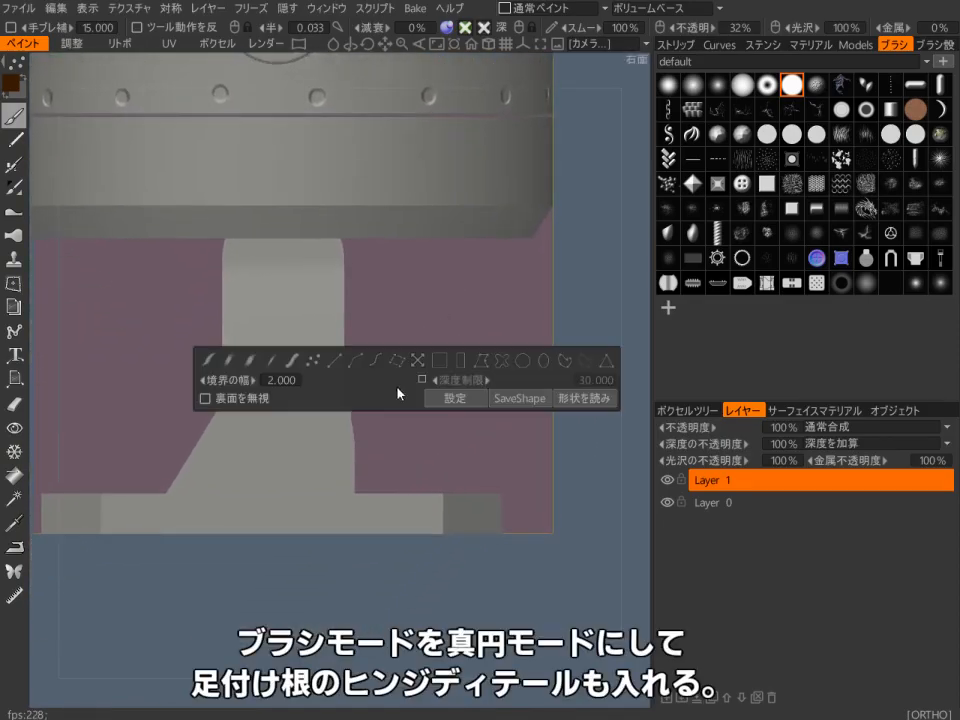
{"action": "left_click", "coordinate": [524, 362]}
{"action": "key", "text": "w"}
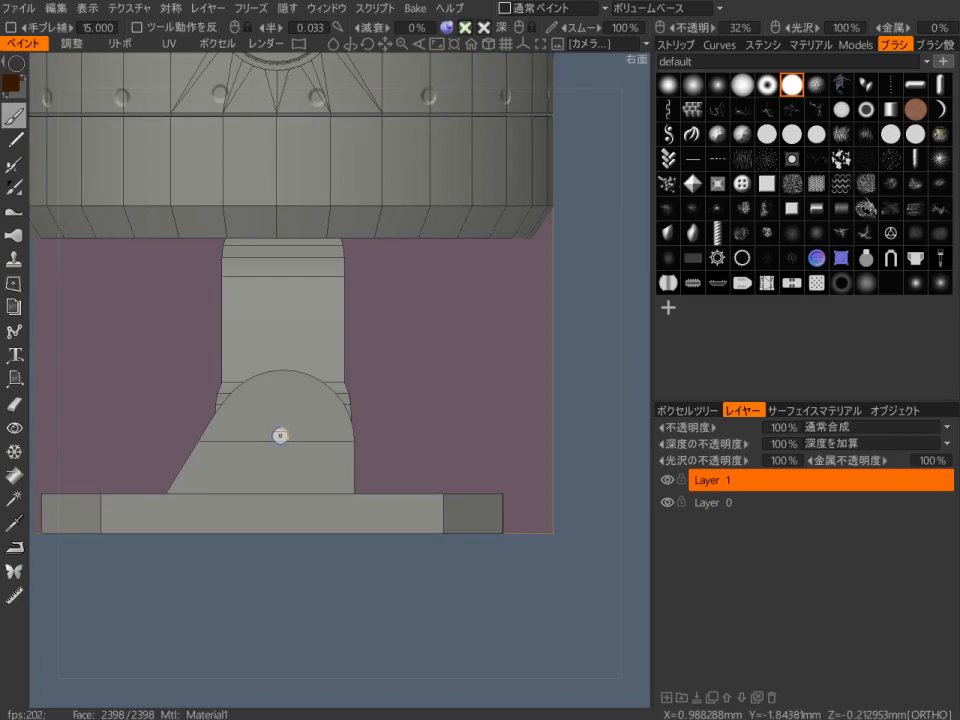
{"action": "left_click_drag", "start_coordinate": [312, 457], "coordinate": [333, 469]}
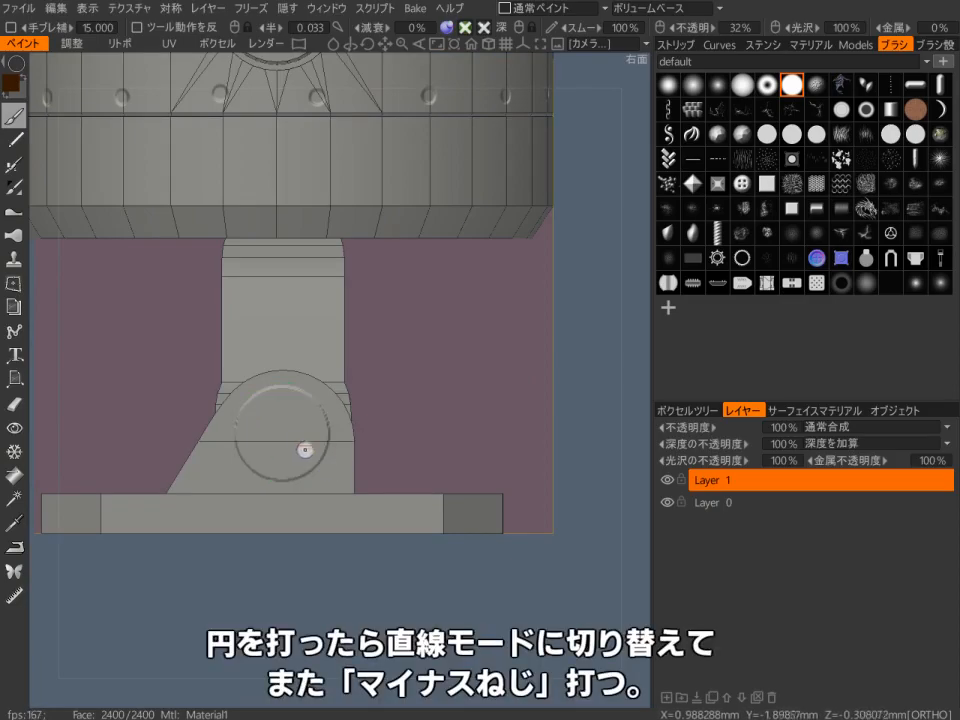
Step: Set the brush stroke to straight-line mode and carve a diagonal screw slot inside the ankle hinge circle
{"action": "key", "text": "space"}
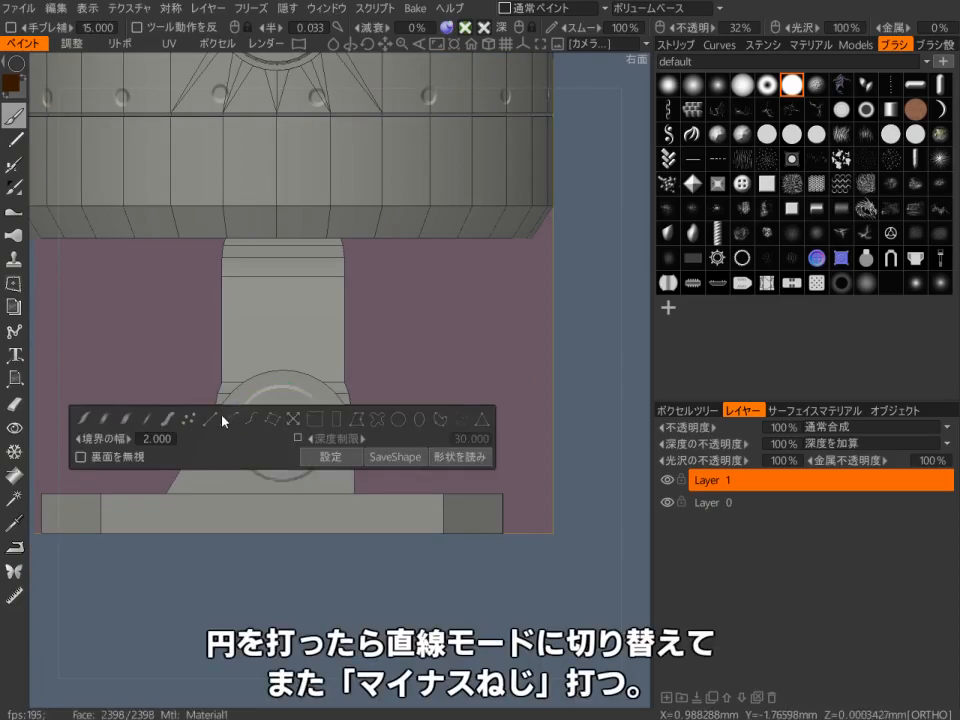
{"action": "left_click", "coordinate": [226, 419]}
{"action": "left_click_drag", "start_coordinate": [301, 416], "coordinate": [307, 407]}
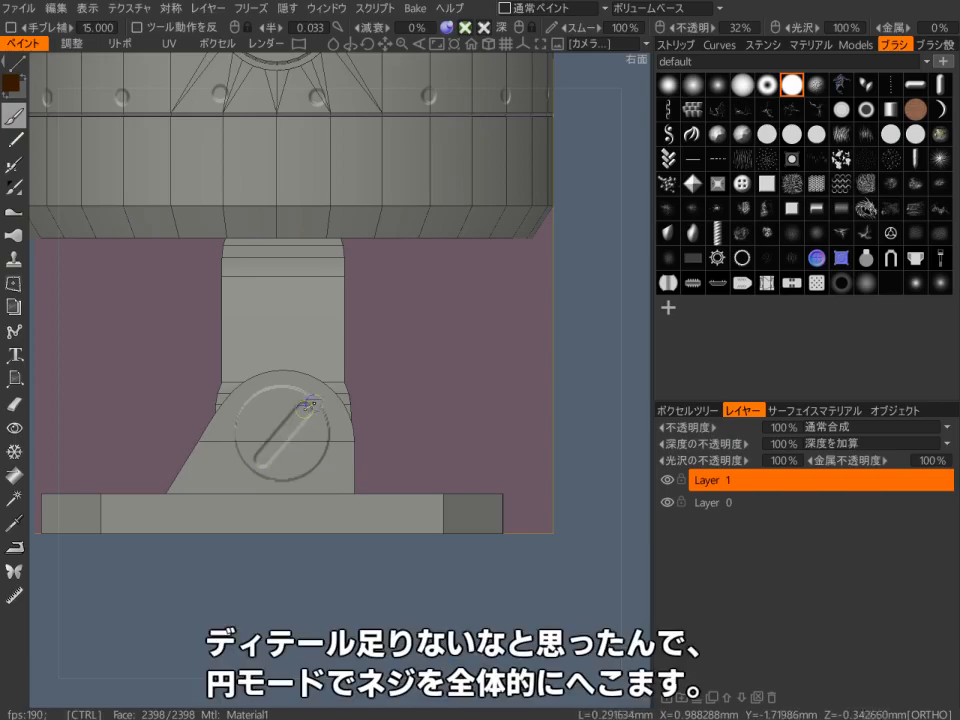
Step: Switch the brush back to circle mode and recess the whole round screw area on the ankle hinge
{"action": "right_click_drag", "start_coordinate": [336, 369], "coordinate": [296, 529], "text": "alt"}
{"action": "left_click_drag", "start_coordinate": [296, 529], "coordinate": [317, 570], "text": "alt"}
{"action": "key", "text": "w"}
{"action": "mouse_move", "coordinate": [342, 542]}
{"action": "right_mouse_down", "text": "alt"}
{"action": "mouse_move", "coordinate": [500, 355]}
{"action": "mouse_move", "coordinate": [542, 392]}
{"action": "right_mouse_up", "text": "alt"}
{"action": "left_click_drag", "start_coordinate": [542, 392], "coordinate": [604, 325], "text": "alt+shift"}
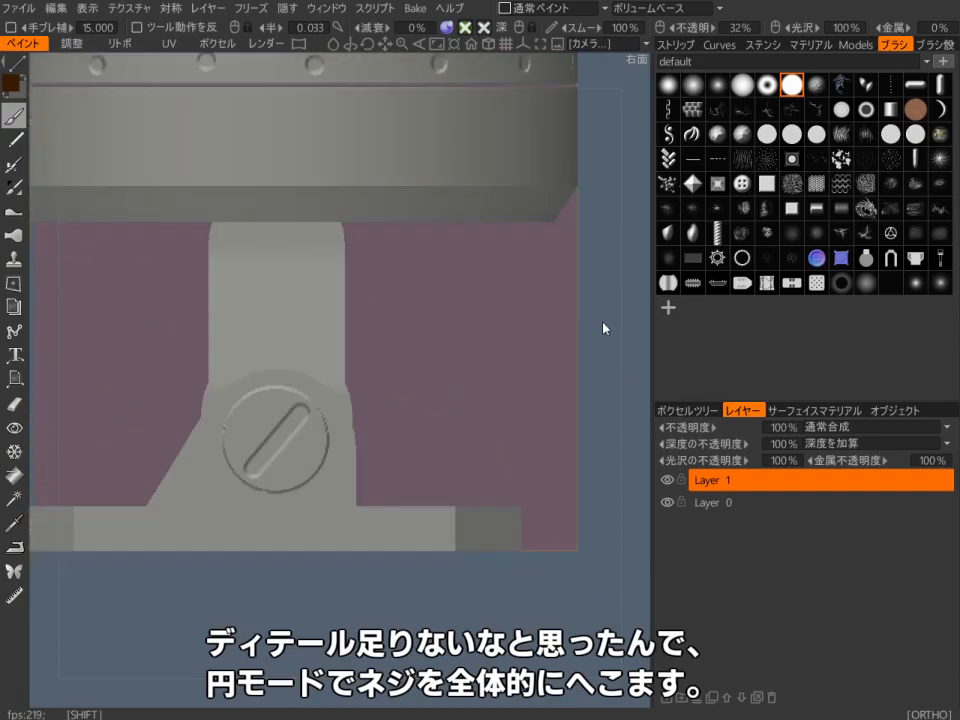
{"action": "key", "text": "e"}
{"action": "left_click", "coordinate": [526, 414]}
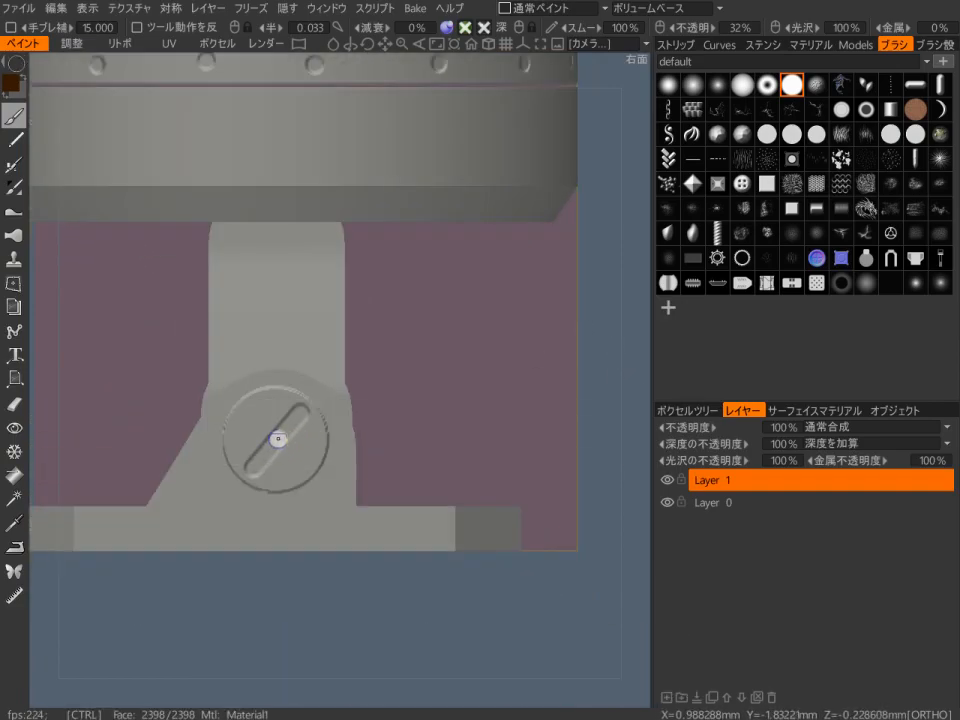
{"action": "left_click_drag", "start_coordinate": [275, 440], "coordinate": [329, 482]}
Step: Examine the recessed ankle screw alongside the body details from several angles, with the wireframe toggled
{"action": "right_click_drag", "start_coordinate": [328, 484], "coordinate": [272, 652], "text": "alt"}
{"action": "left_click_drag", "start_coordinate": [272, 652], "coordinate": [384, 565], "text": "alt"}
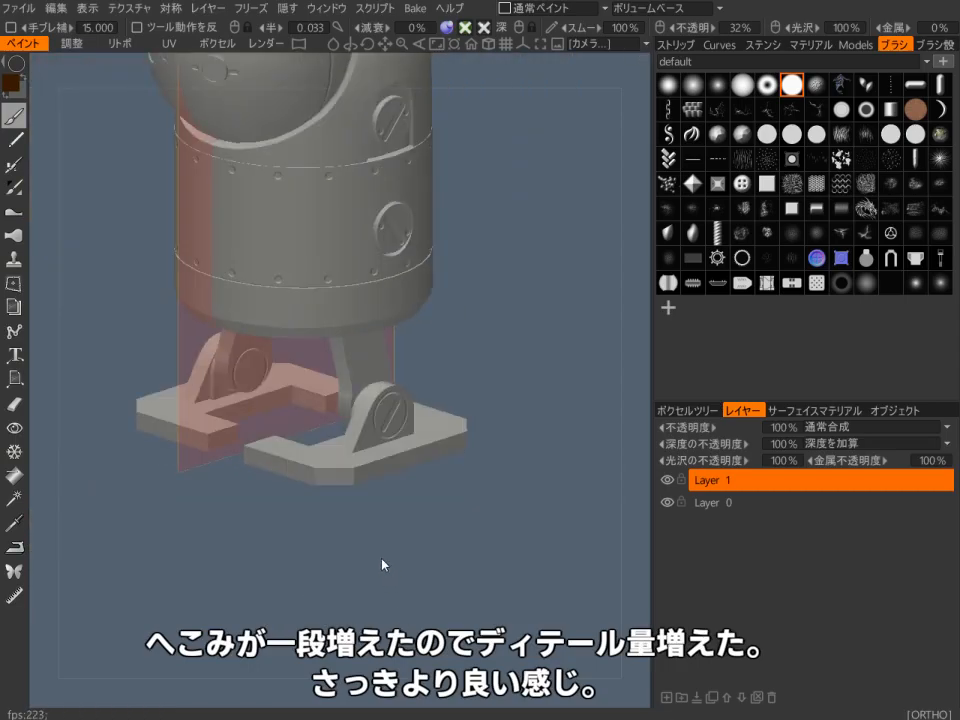
{"action": "middle_click_drag", "start_coordinate": [439, 445], "coordinate": [445, 588], "text": "alt"}
{"action": "right_click_drag", "start_coordinate": [445, 588], "coordinate": [514, 511], "text": "alt"}
{"action": "mouse_move", "coordinate": [514, 511]}
{"action": "left_mouse_down", "text": "alt"}
{"action": "mouse_move", "coordinate": [649, 418]}
{"action": "mouse_move", "coordinate": [523, 495]}
{"action": "left_mouse_up", "text": "alt"}
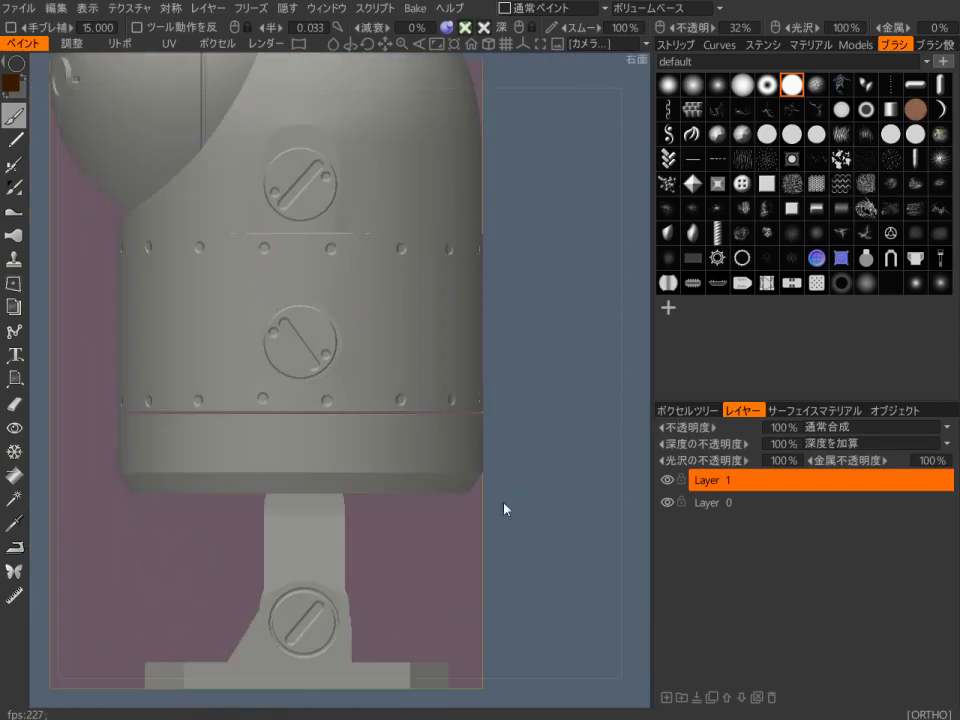
{"action": "right_click_drag", "start_coordinate": [523, 495], "coordinate": [540, 455], "text": "alt"}
{"action": "middle_click_drag", "start_coordinate": [465, 549], "coordinate": [507, 402], "text": "alt"}
{"action": "key", "text": "w"}
{"action": "right_click_drag", "start_coordinate": [379, 431], "coordinate": [321, 448], "text": "alt"}
{"action": "left_click_drag", "start_coordinate": [289, 487], "coordinate": [255, 437], "text": "alt"}
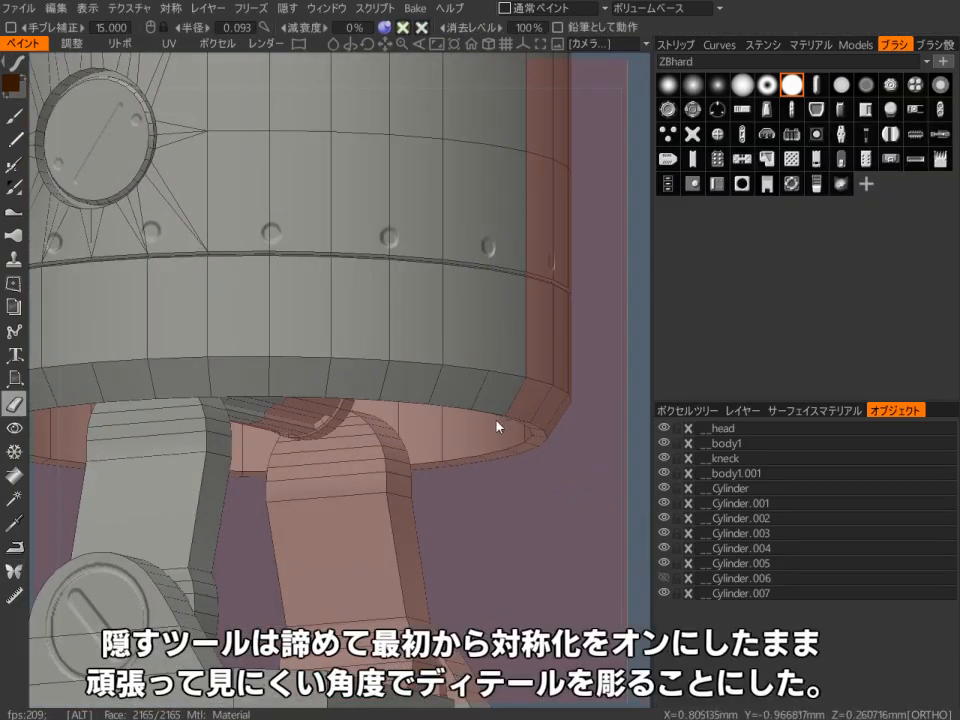
Step: Set the eraser to the four-corner shape mode and outline the straight section of the leg's inner face by its corners
{"action": "key", "text": "space"}
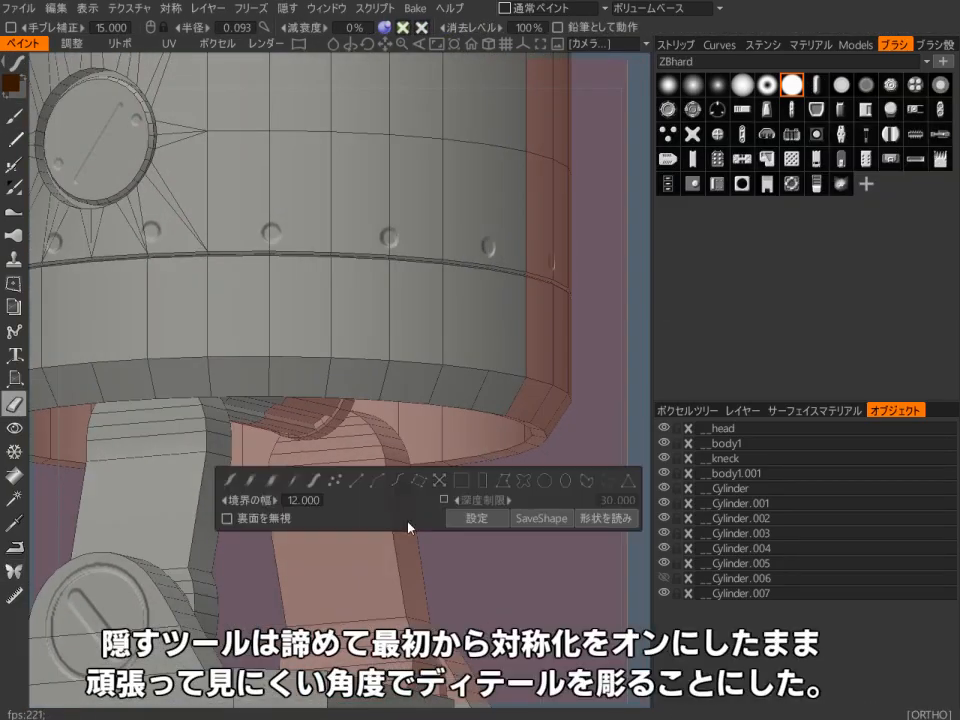
{"action": "left_click", "coordinate": [502, 483]}
{"action": "left_click_drag", "start_coordinate": [401, 544], "coordinate": [424, 555], "text": "alt"}
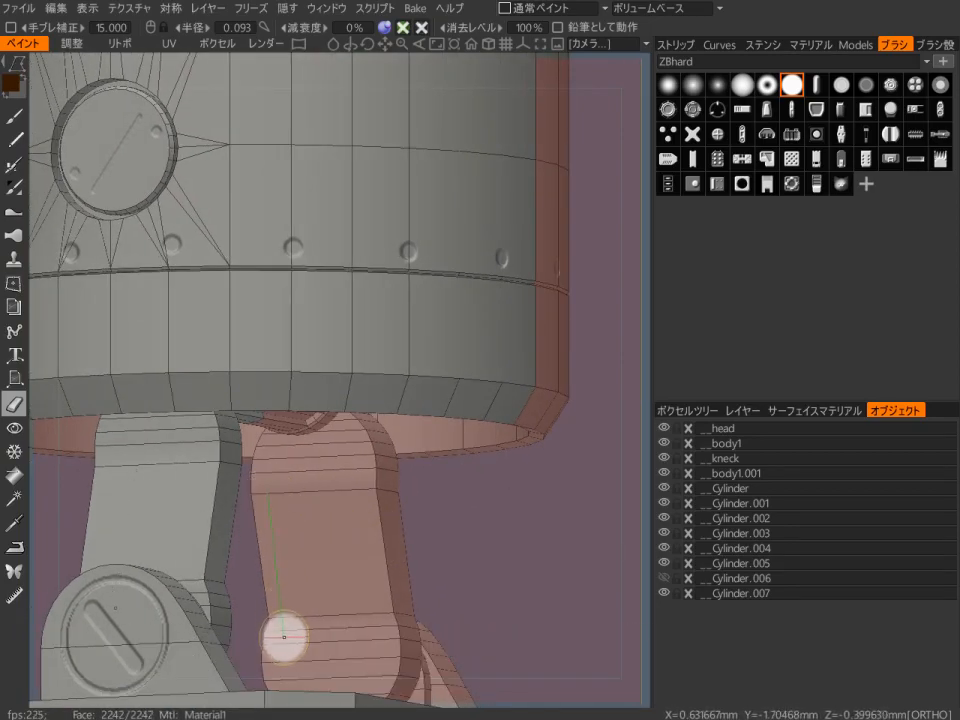
{"action": "left_click", "coordinate": [283, 638]}
{"action": "left_click", "coordinate": [372, 632]}
{"action": "left_click", "coordinate": [357, 481]}
{"action": "left_click", "coordinate": [265, 493]}
{"action": "key", "text": "1"}
{"action": "left_click", "coordinate": [263, 480]}
{"action": "left_click", "coordinate": [358, 477]}
{"action": "left_click", "coordinate": [379, 628]}
{"action": "left_click", "coordinate": [280, 636]}
{"action": "left_click", "coordinate": [263, 480]}
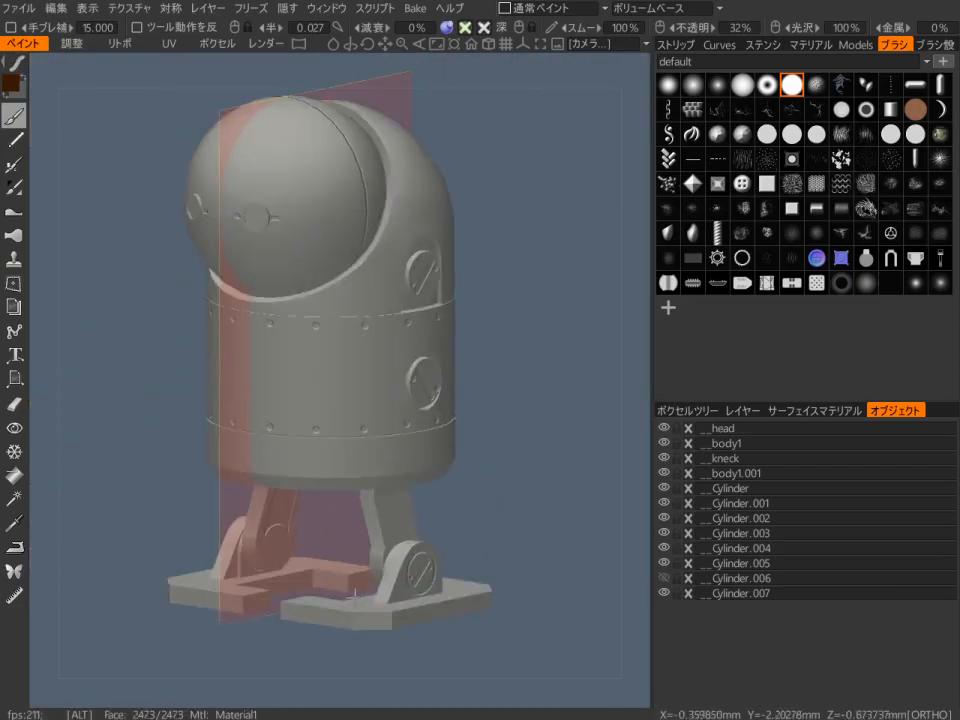
Step: Save the detailed robot as a 3B project file
{"action": "left_click_drag", "start_coordinate": [505, 460], "coordinate": [578, 471], "text": "alt"}
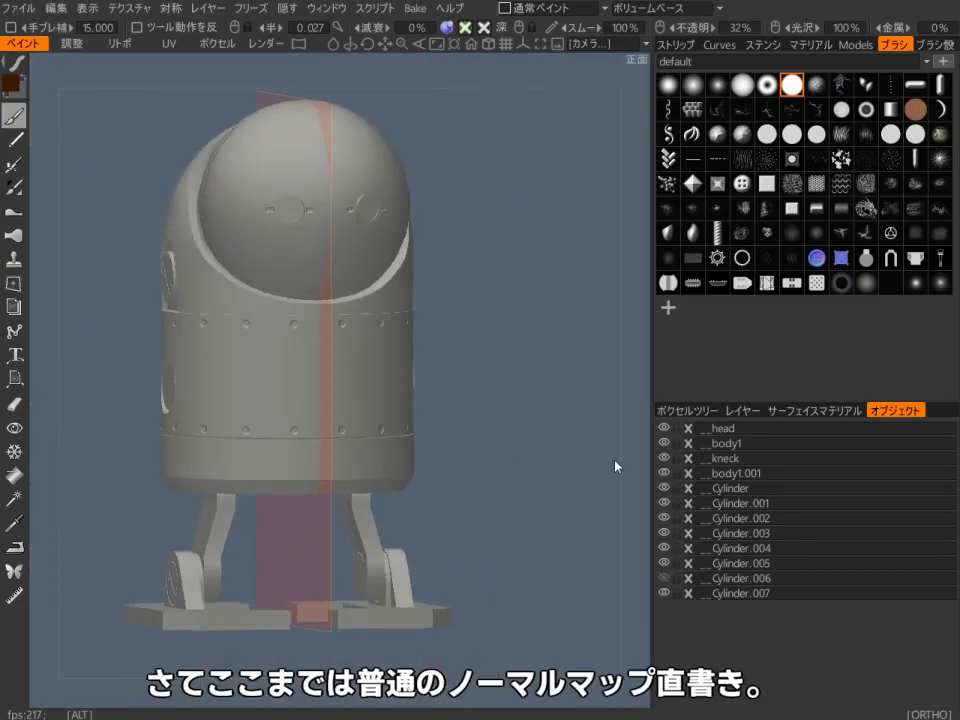
{"action": "middle_click_drag", "start_coordinate": [578, 471], "coordinate": [574, 535], "text": "alt"}
{"action": "left_click_drag", "start_coordinate": [575, 540], "coordinate": [522, 492], "text": "alt"}
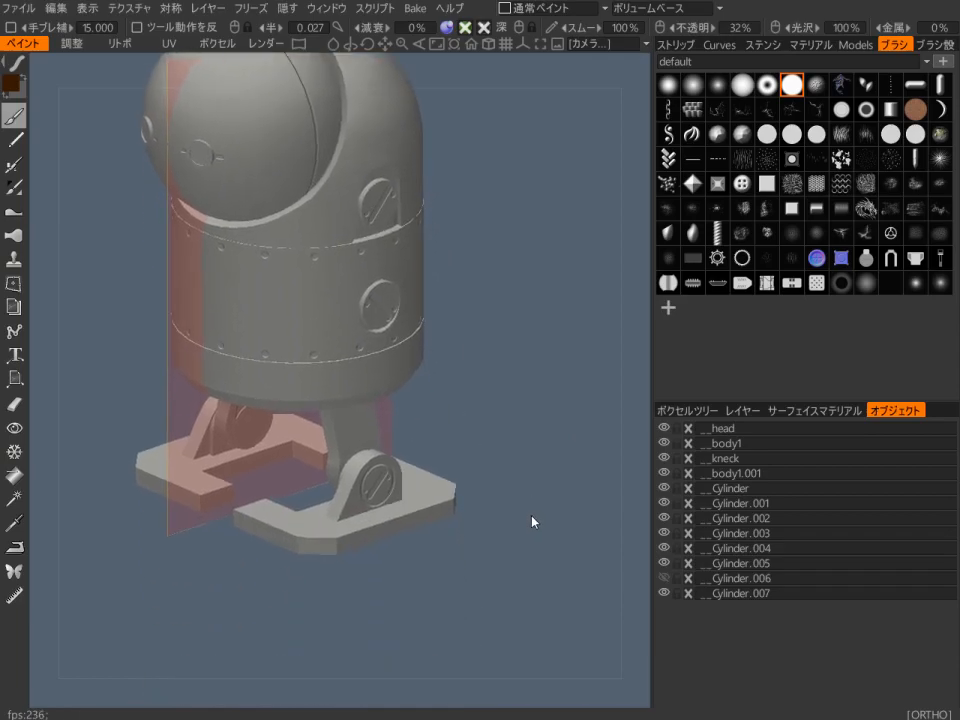
{"action": "key", "text": "ctrl+s"}
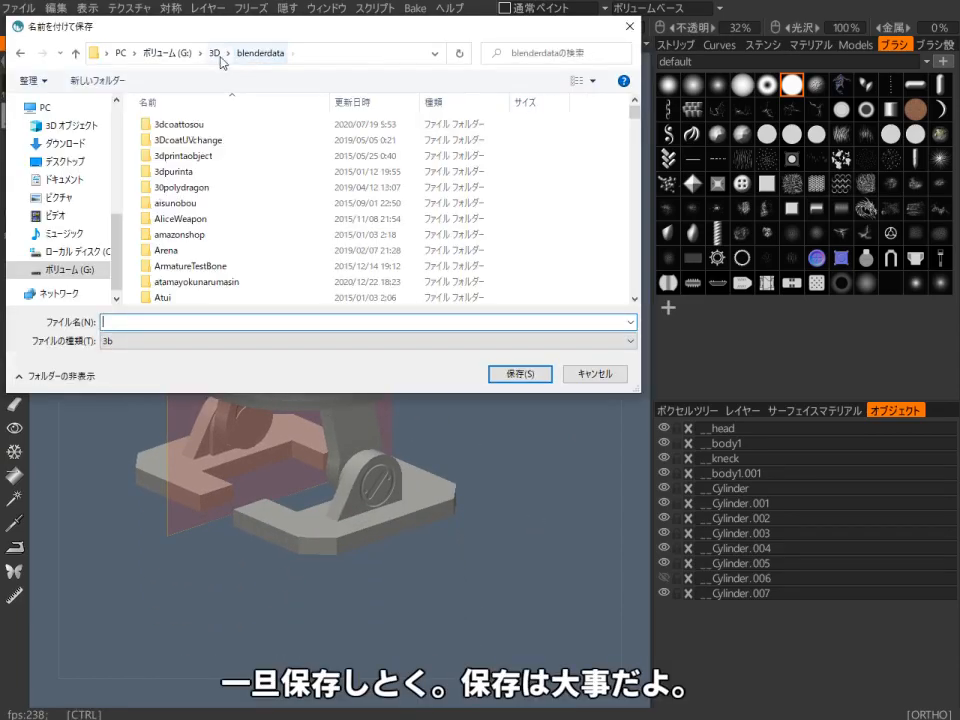
{"action": "double_click", "coordinate": [253, 189]}
{"action": "left_click", "coordinate": [236, 328]}
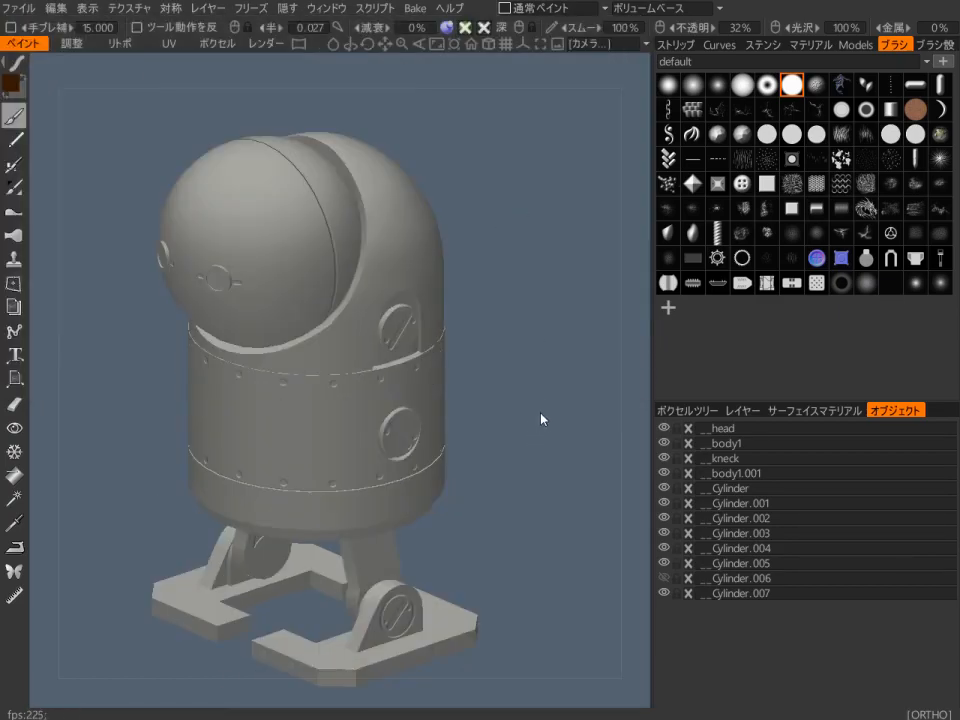
Step: Switch to Blender and select the feet object Cylinder.002
{"action": "middle_click_drag", "start_coordinate": [539, 418], "coordinate": [549, 377], "text": "alt"}
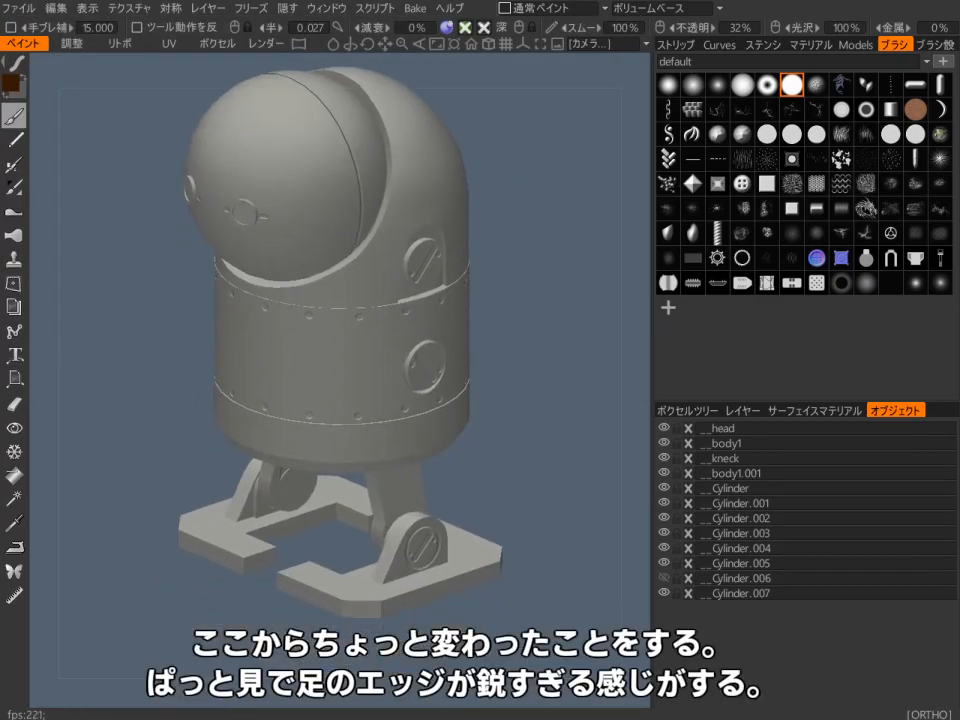
{"action": "key", "text": "alt+Tab"}
{"action": "left_click", "coordinate": [566, 500]}
{"action": "scroll", "coordinate": [590, 490], "scroll_direction": "up", "scroll_amount": 5}
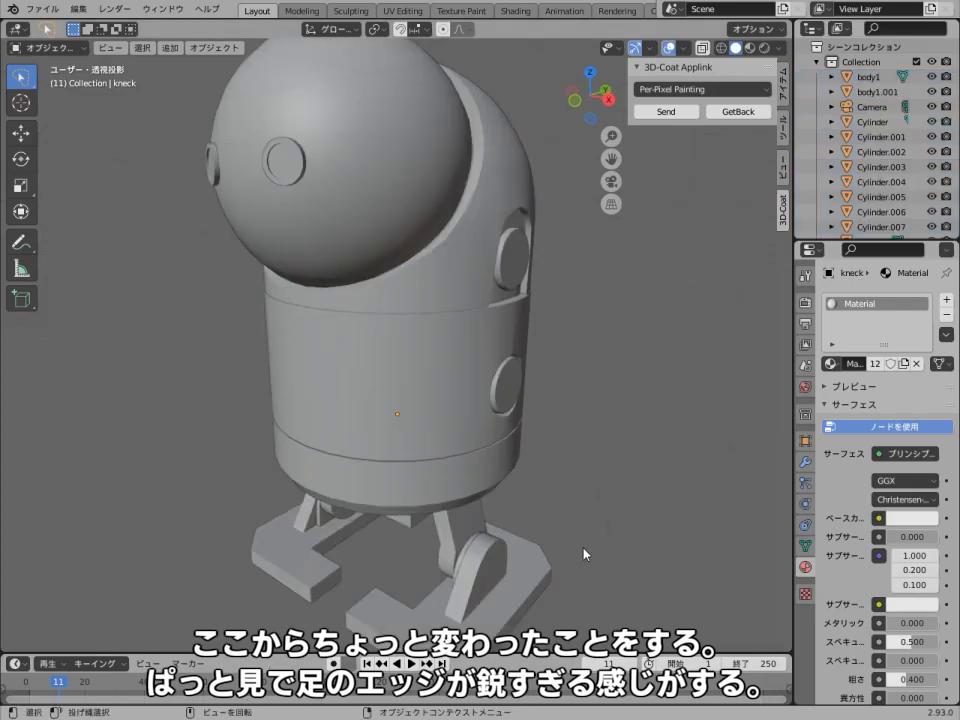
{"action": "middle_click_drag", "start_coordinate": [594, 553], "coordinate": [535, 365], "text": "shift"}
{"action": "scroll", "coordinate": [510, 460], "scroll_direction": "up", "scroll_amount": 3}
{"action": "left_click", "coordinate": [489, 497]}
{"action": "middle_click_drag", "start_coordinate": [489, 485], "coordinate": [483, 466]}
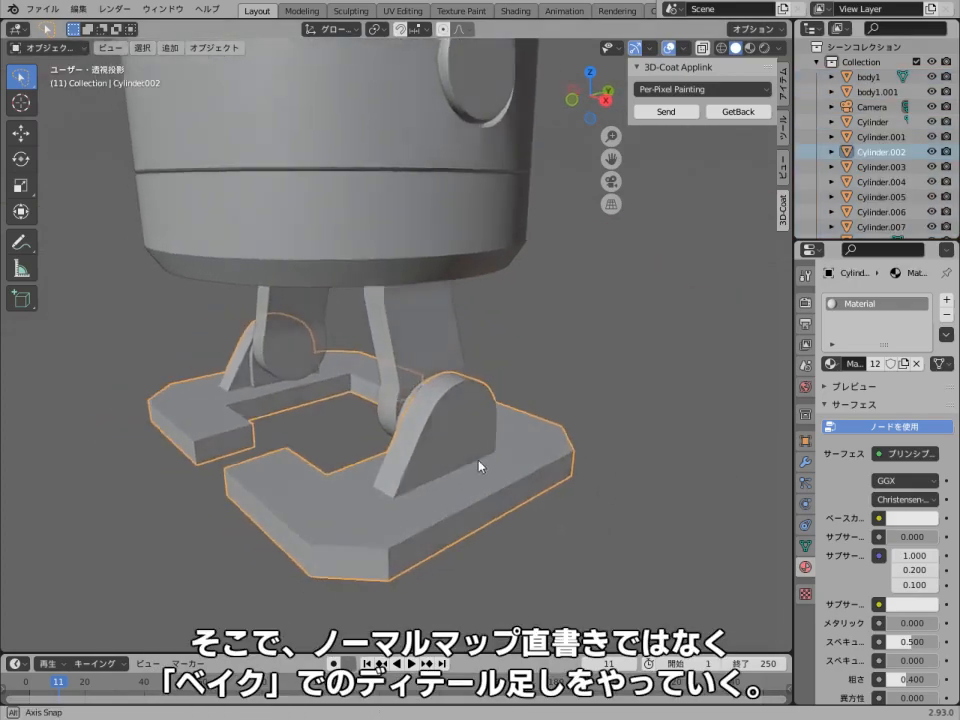
Step: Select the edge loops around the foot plate and ankle bracket in edit mode and bevel them
{"action": "key", "text": "Tab"}
{"action": "middle_click_drag", "start_coordinate": [499, 540], "coordinate": [454, 514]}
{"action": "key", "text": "2"}
{"action": "left_click", "coordinate": [272, 461], "text": "alt"}
{"action": "middle_click_drag", "start_coordinate": [272, 461], "coordinate": [302, 304]}
{"action": "left_click", "coordinate": [332, 503], "text": "alt+shift"}
{"action": "left_click", "coordinate": [302, 304], "text": "alt+shift"}
{"action": "left_click", "coordinate": [493, 371], "text": "alt+shift"}
{"action": "middle_click_drag", "start_coordinate": [493, 371], "coordinate": [443, 521]}
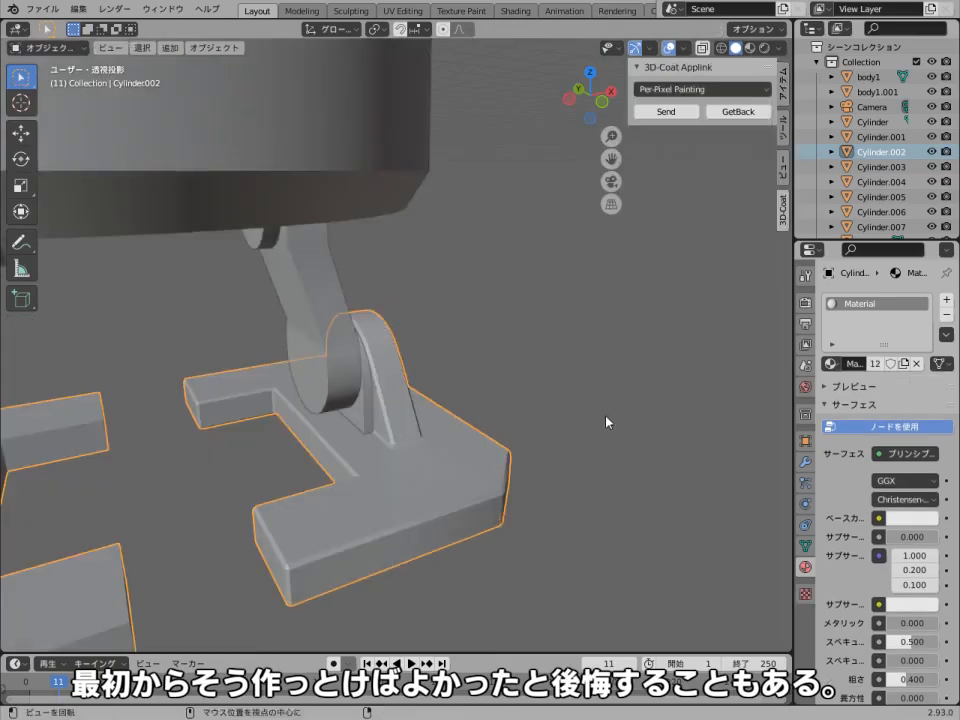
Step: Bevel the outline edges on both side faces of the leg object Cylinder
{"action": "middle_click_drag", "start_coordinate": [606, 420], "coordinate": [480, 450]}
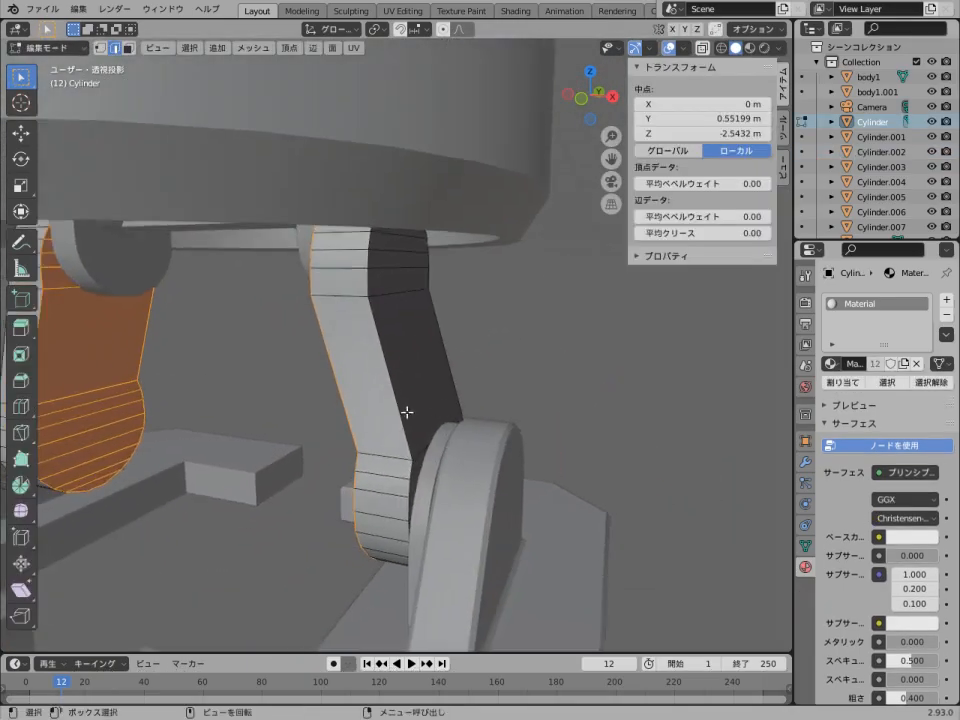
{"action": "middle_click_drag", "start_coordinate": [407, 411], "coordinate": [409, 311]}
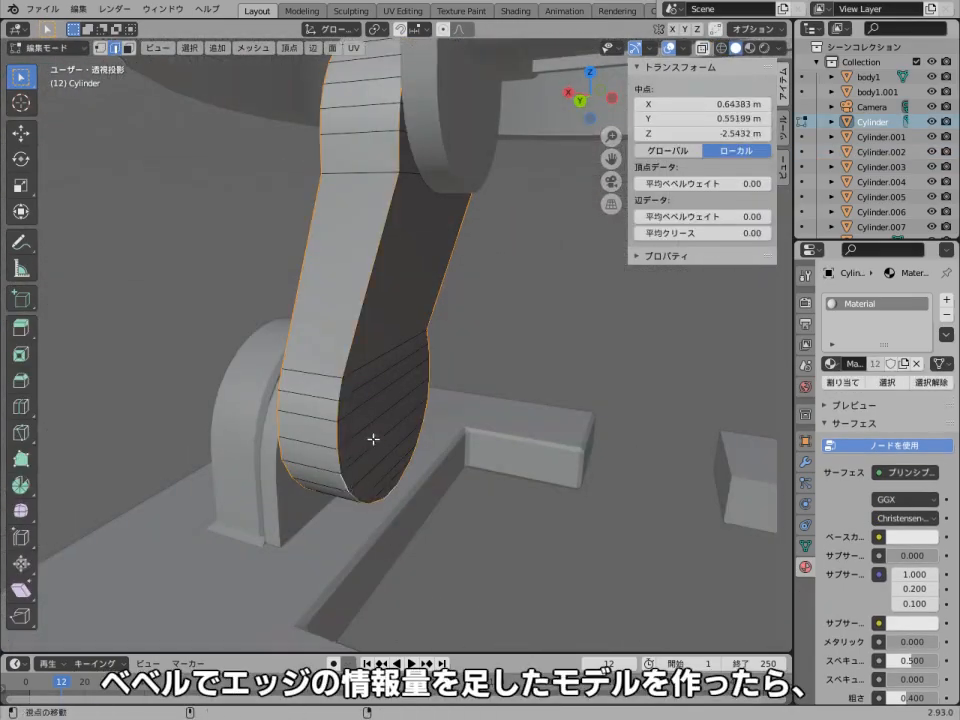
{"action": "key", "text": "ctrl+b"}
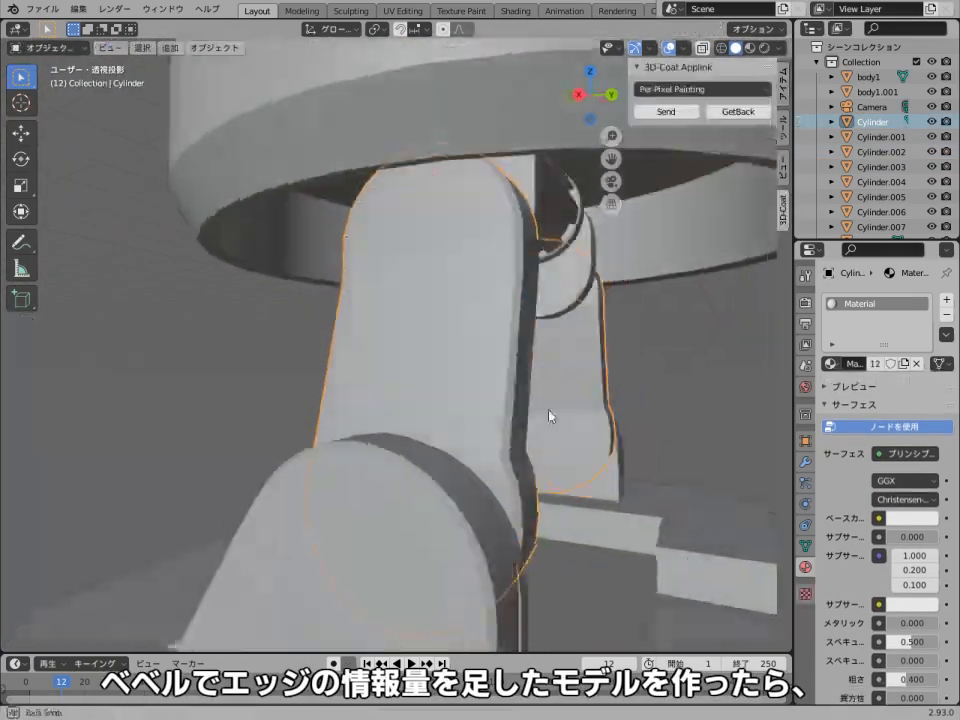
Step: Send the bevelled legs and feet to 3D-Coat with "Retopo mesh as new layer" and accept their placement
{"action": "middle_click_drag", "start_coordinate": [551, 414], "coordinate": [546, 459]}
{"action": "middle_click_drag", "start_coordinate": [397, 262], "coordinate": [530, 430]}
{"action": "left_click", "coordinate": [456, 386], "text": "shift"}
{"action": "left_click", "coordinate": [702, 89]}
{"action": "left_click", "coordinate": [686, 189]}
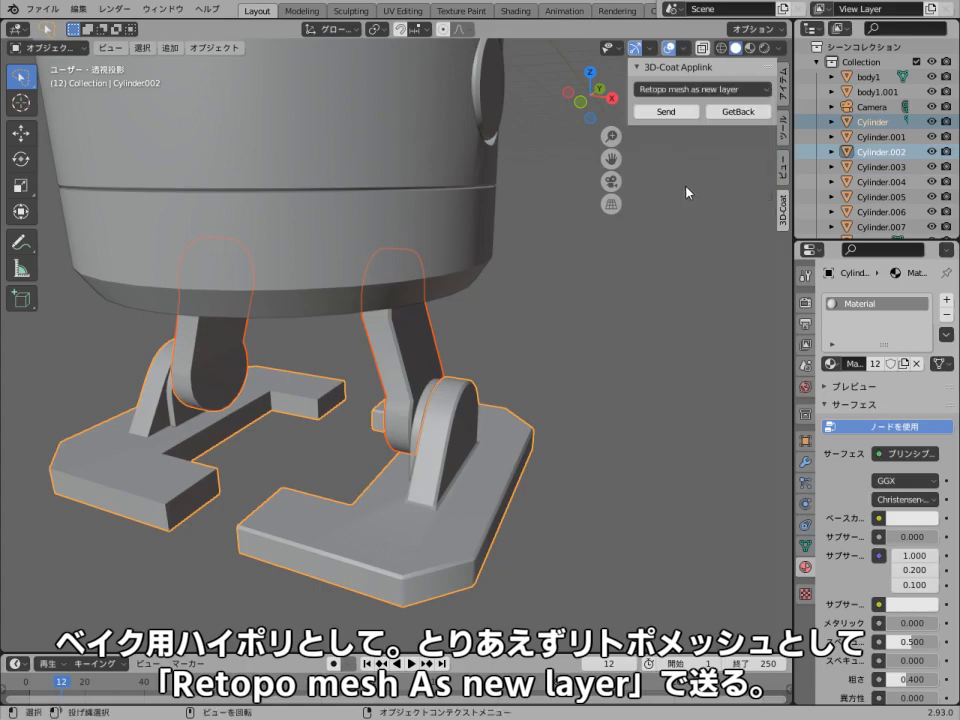
{"action": "left_click", "coordinate": [666, 112]}
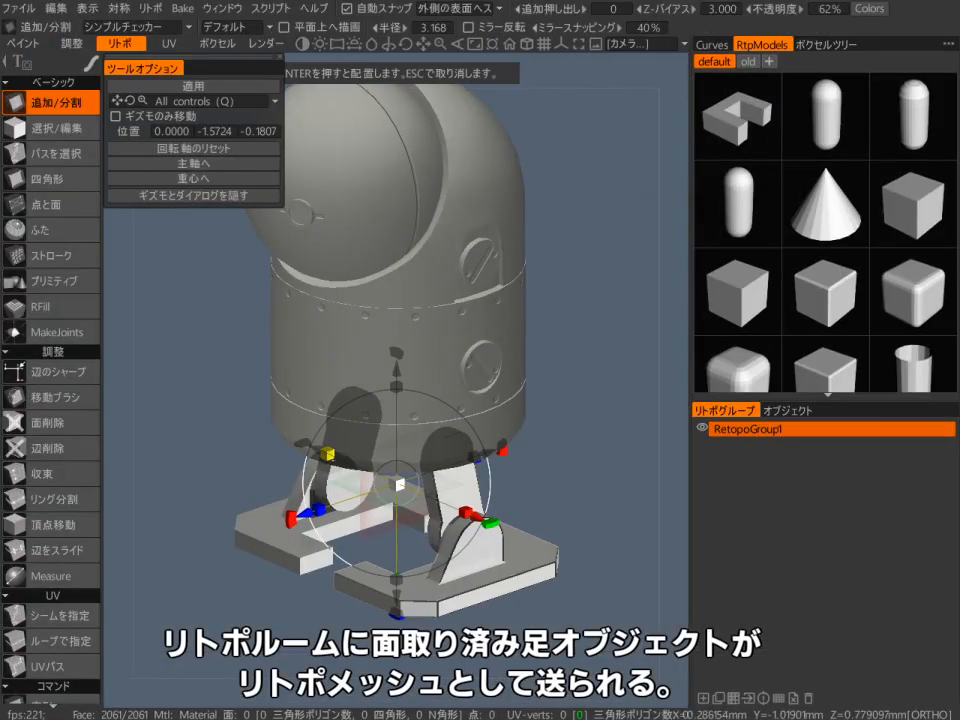
{"action": "left_click", "coordinate": [485, 400]}
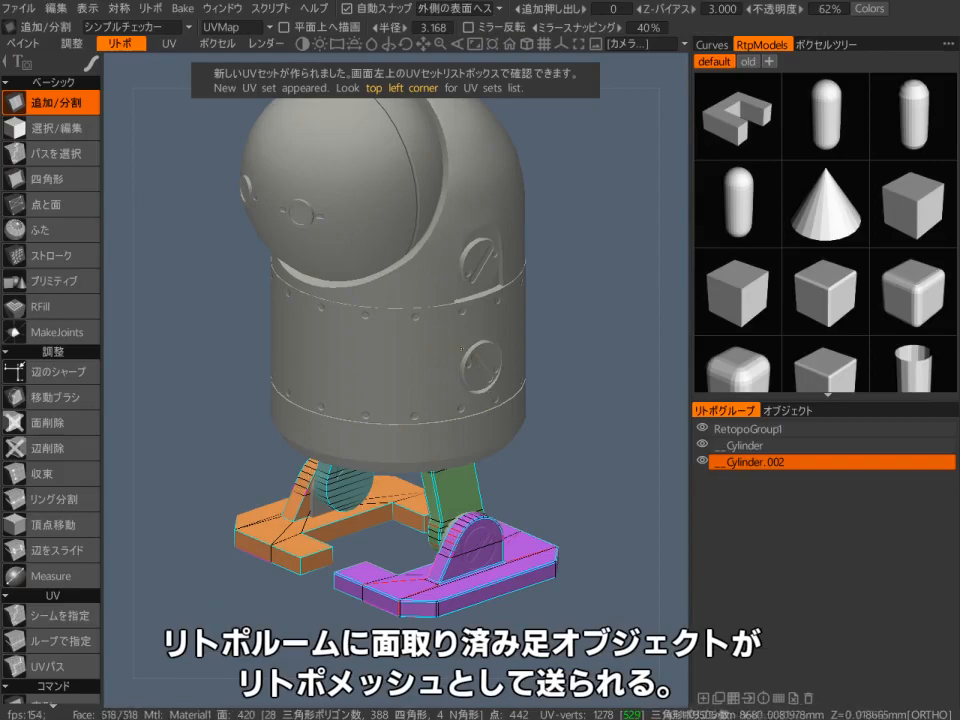
Step: Hide all the paint objects in the Paint room
{"action": "left_click", "coordinate": [38, 45]}
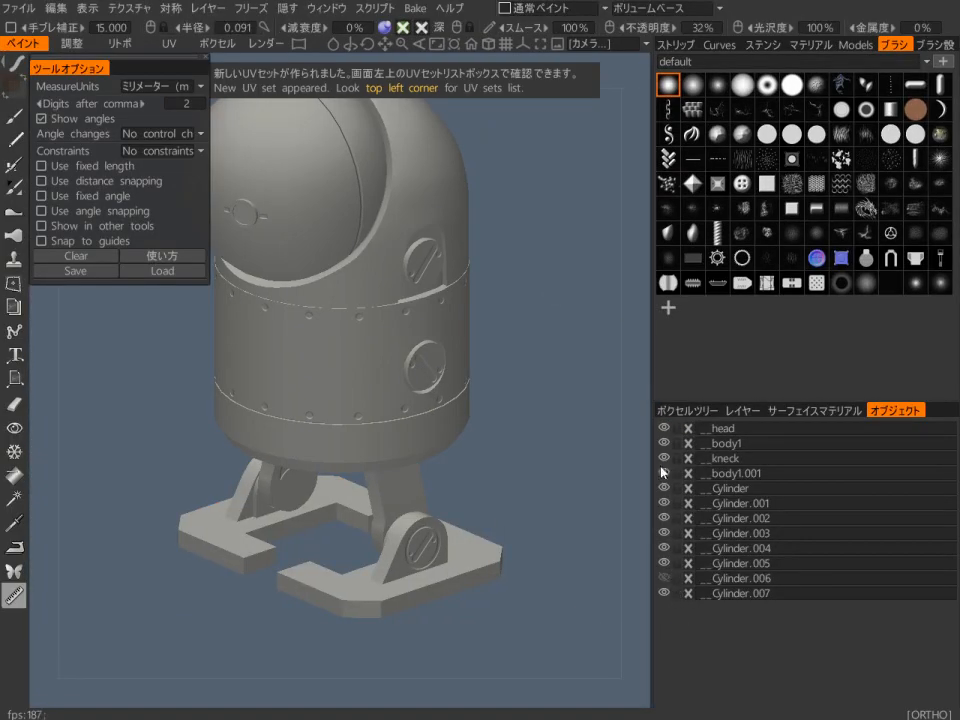
{"action": "left_click", "coordinate": [666, 428], "text": "alt"}
{"action": "left_click", "coordinate": [666, 428]}
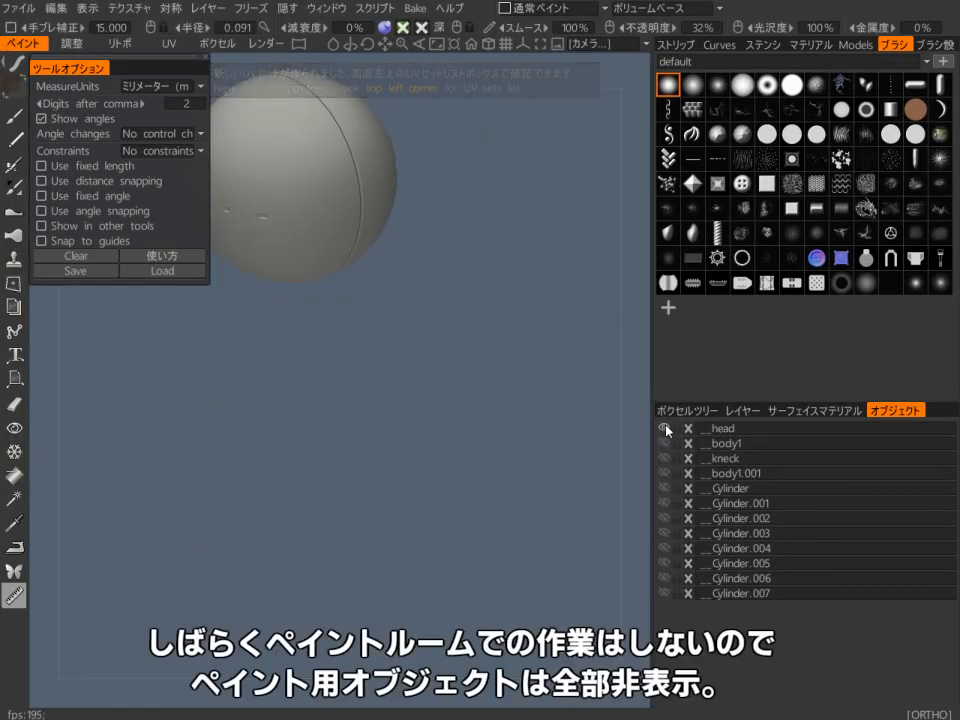
Step: Load the retopo mesh into the Voxel room's Import tool and subdivide it to smooth the surface
{"action": "left_click", "coordinate": [138, 45]}
{"action": "left_click_drag", "start_coordinate": [381, 255], "coordinate": [497, 316]}
{"action": "left_click", "coordinate": [217, 45]}
{"action": "key", "text": "space"}
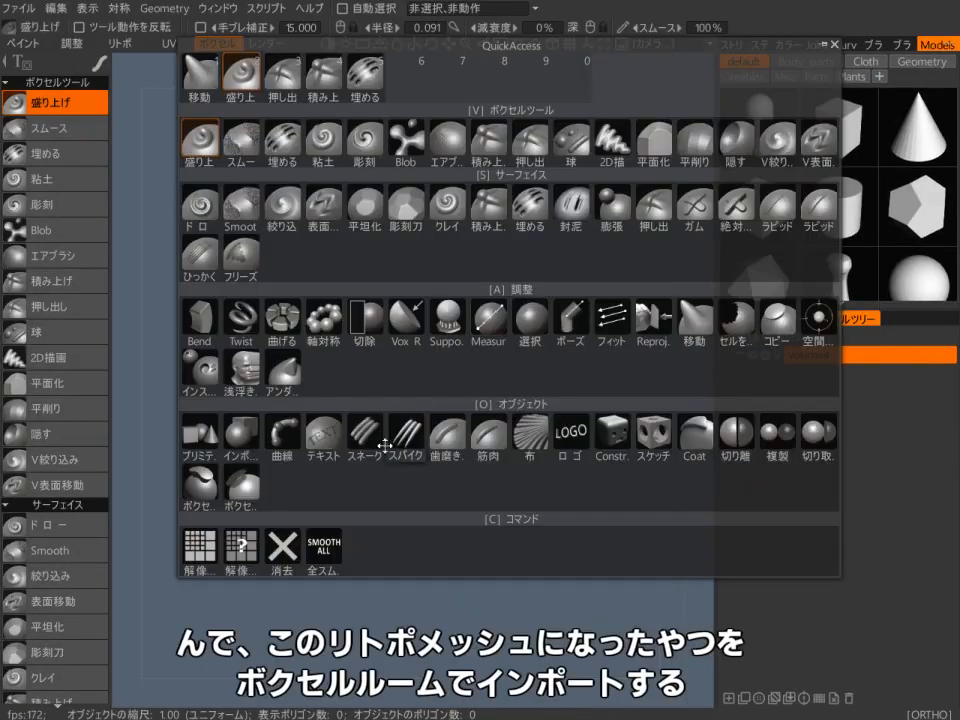
{"action": "left_click", "coordinate": [245, 436]}
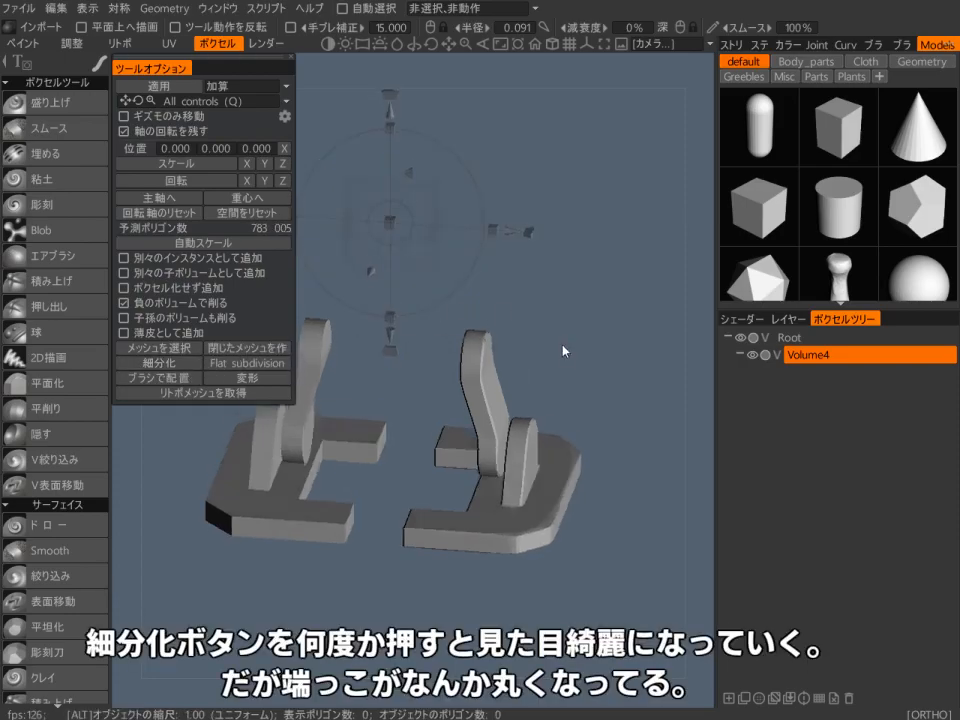
{"action": "scroll", "coordinate": [514, 353], "scroll_direction": "up", "scroll_amount": 5}
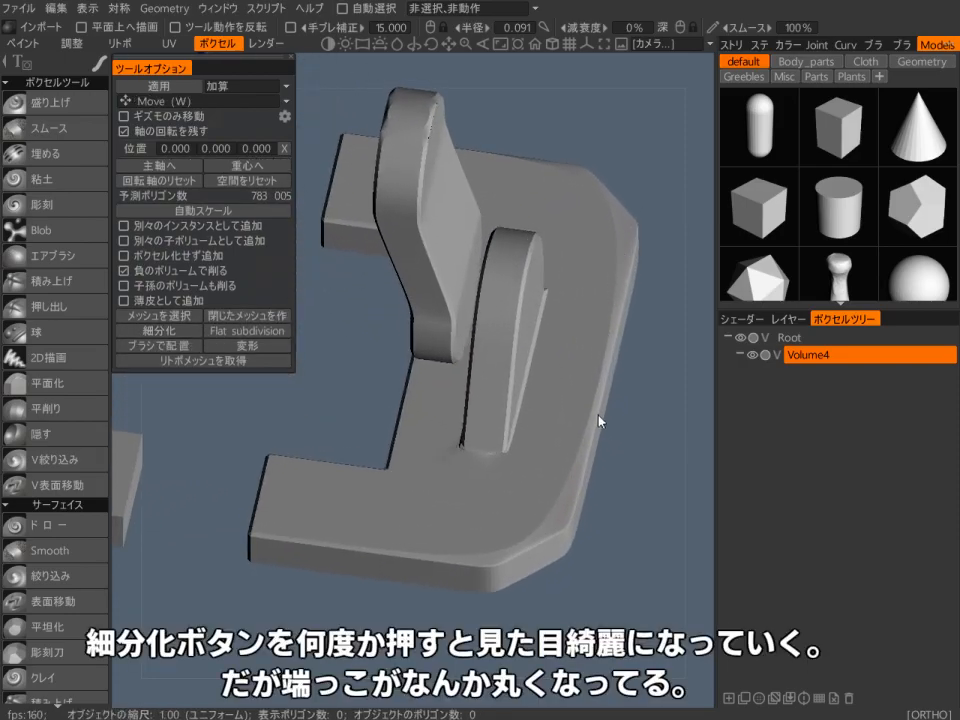
Step: In the Retopo room, mark the unsharpened bevel edges at the corners of the foot object Cylinder.002 with the Sharp Edge tool
{"action": "left_click", "coordinate": [131, 46]}
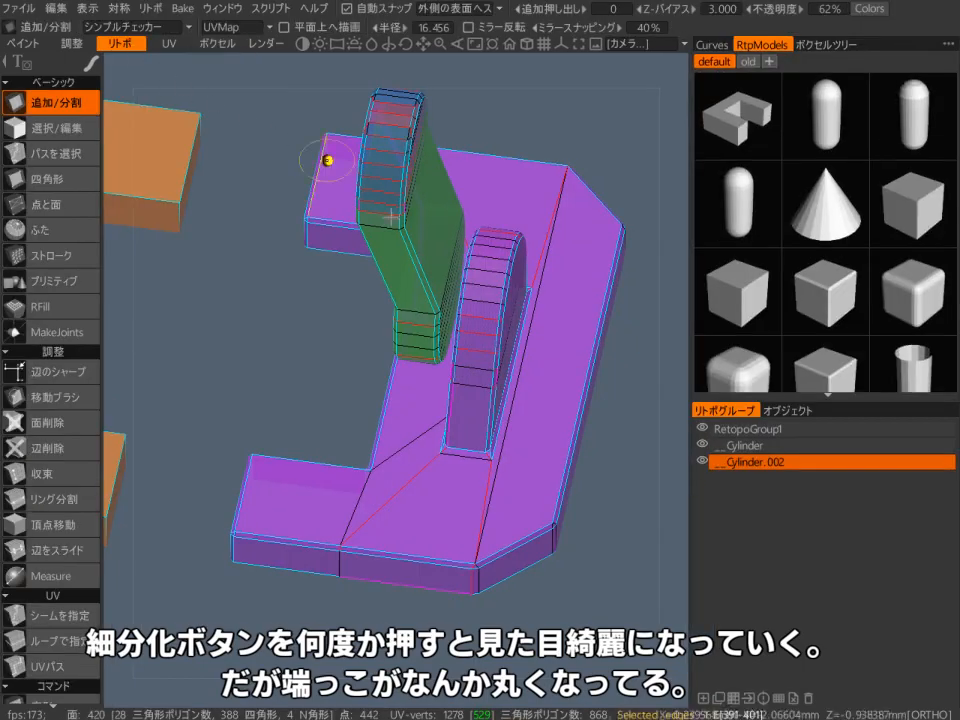
{"action": "middle_click_drag", "start_coordinate": [645, 420], "coordinate": [540, 351], "text": "alt"}
{"action": "left_click_drag", "start_coordinate": [540, 351], "coordinate": [566, 504], "text": "alt"}
{"action": "scroll", "coordinate": [510, 596], "scroll_direction": "down", "scroll_amount": 3}
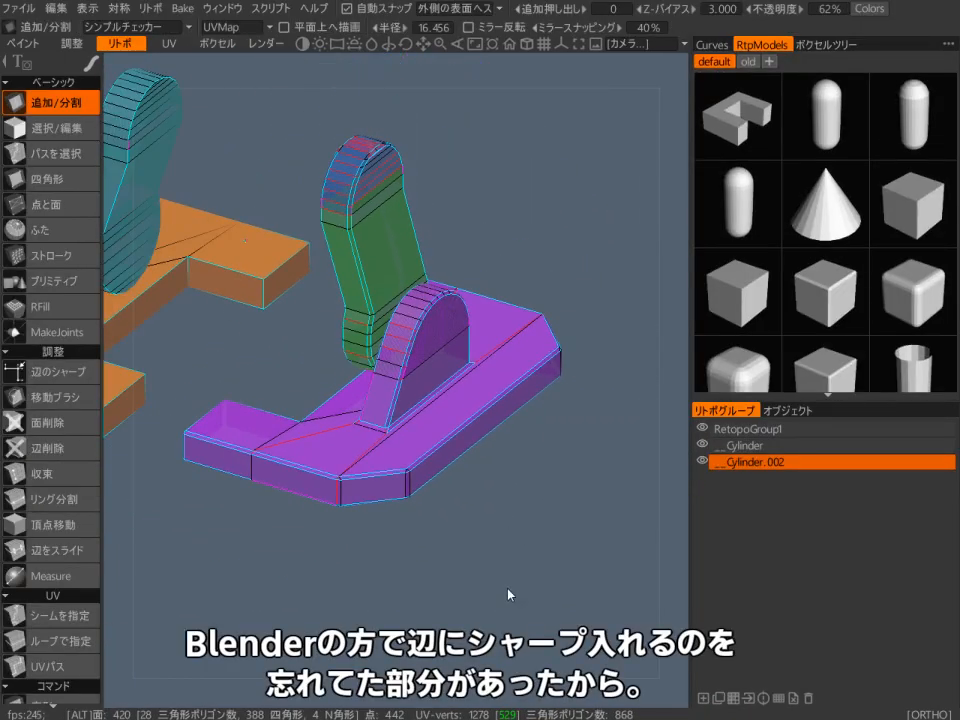
{"action": "scroll", "coordinate": [506, 584], "scroll_direction": "up", "scroll_amount": 3}
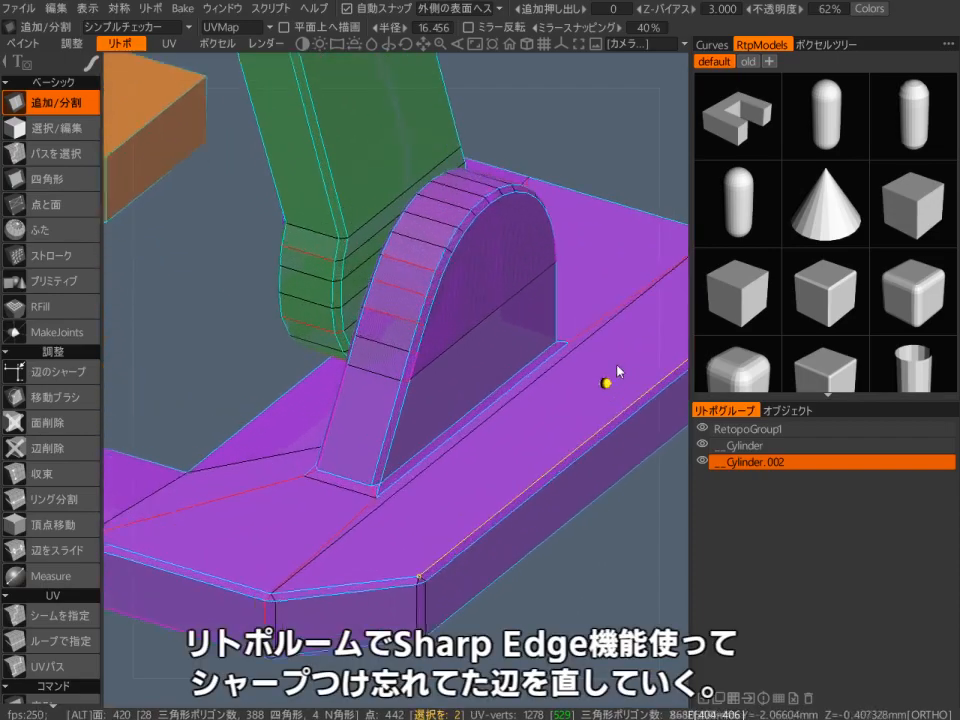
{"action": "left_click", "coordinate": [87, 375]}
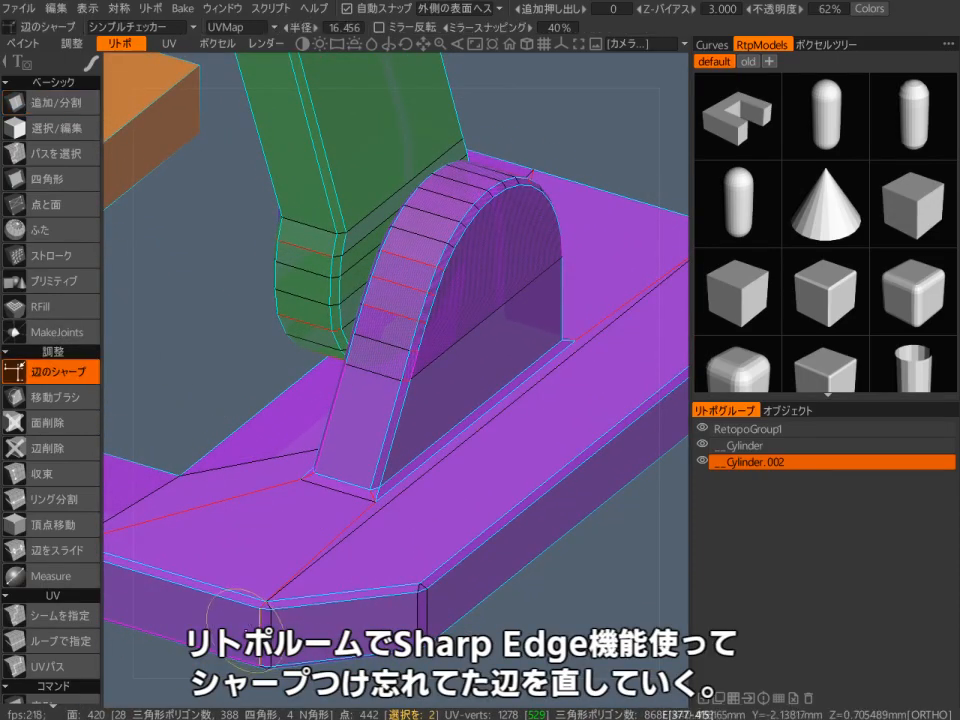
{"action": "middle_click_drag", "start_coordinate": [283, 665], "coordinate": [312, 562]}
{"action": "middle_click_drag", "start_coordinate": [261, 388], "coordinate": [287, 510]}
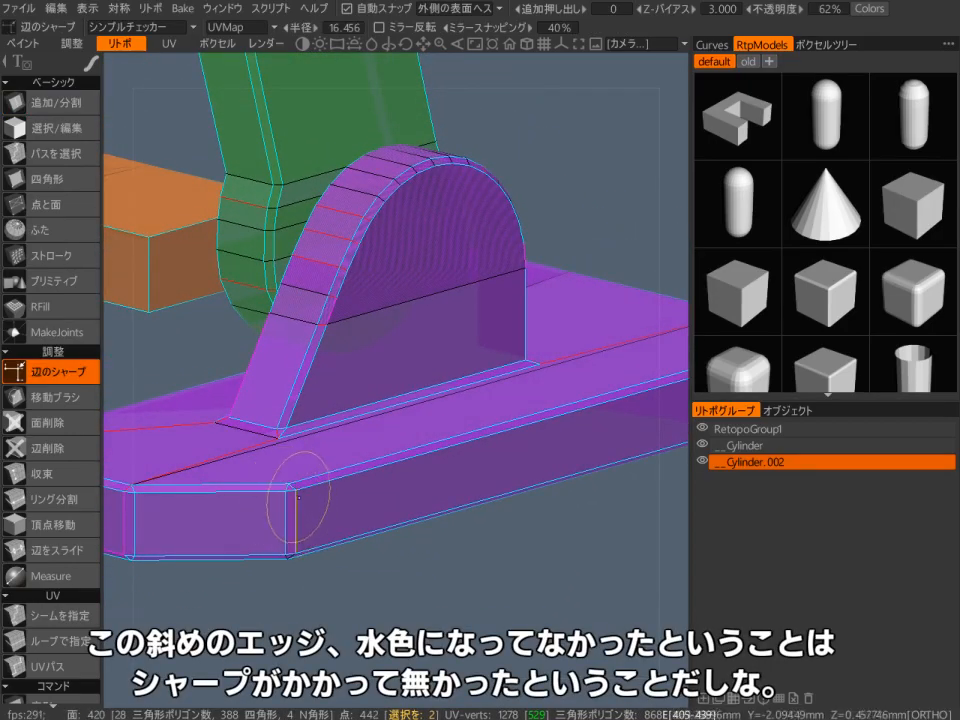
{"action": "middle_click_drag", "start_coordinate": [311, 518], "coordinate": [274, 553]}
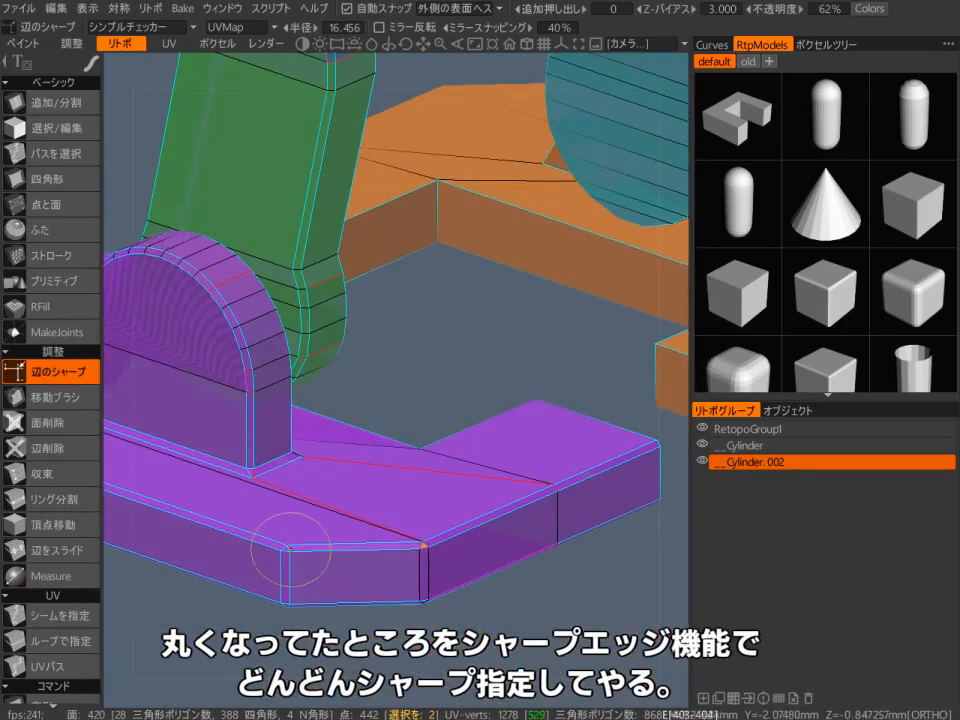
{"action": "middle_click_drag", "start_coordinate": [443, 561], "coordinate": [216, 456]}
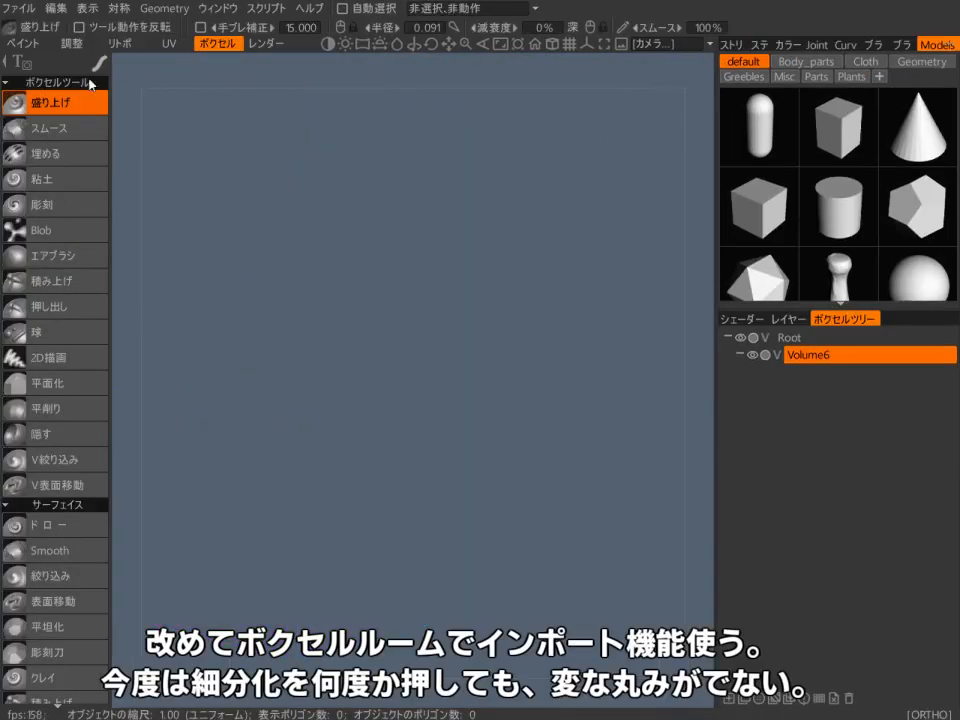
Step: Import the retopo mesh into Volume6 in the Voxel room again, with adding without voxelization enabled
{"action": "middle_click_drag", "start_coordinate": [501, 252], "coordinate": [563, 414]}
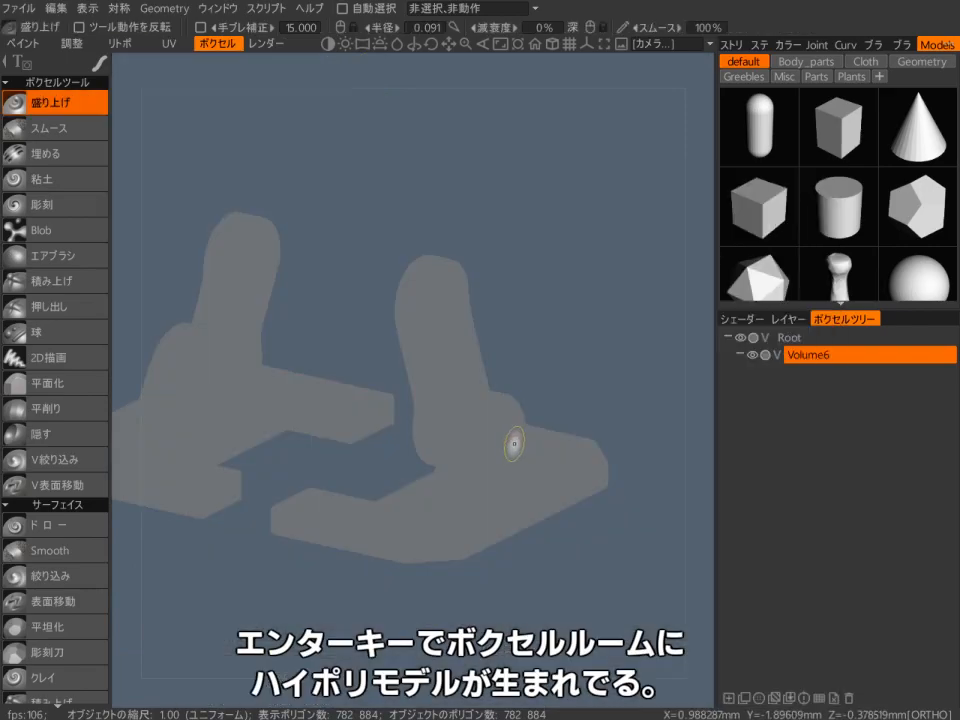
{"action": "middle_click_drag", "start_coordinate": [523, 446], "coordinate": [583, 450]}
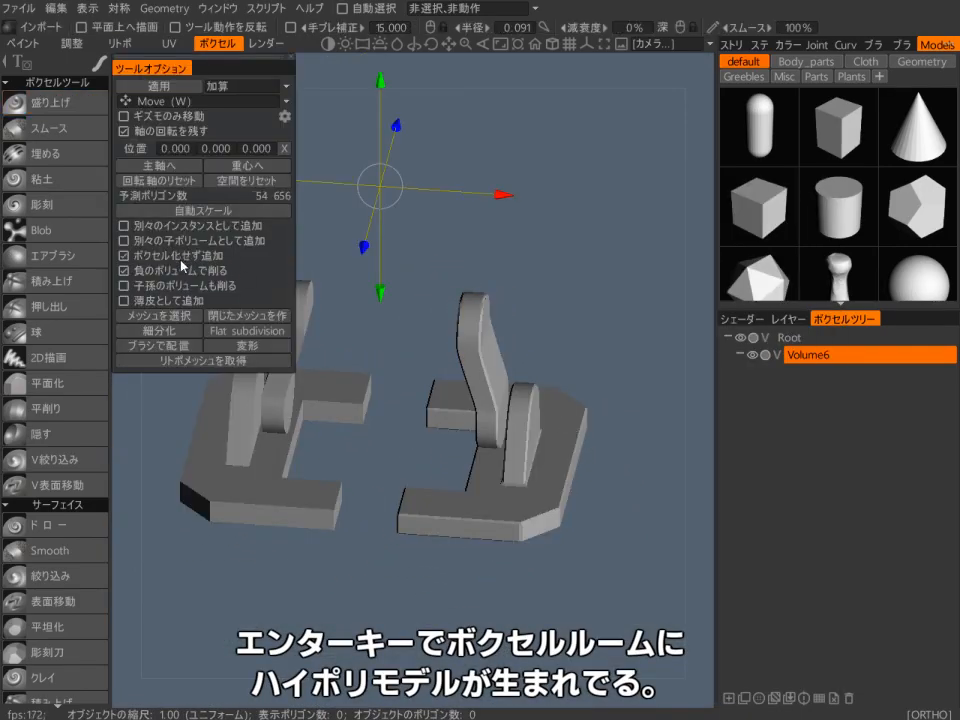
{"action": "key", "text": "Return"}
{"action": "key", "text": "space"}
{"action": "left_click", "coordinate": [350, 170]}
{"action": "left_click", "coordinate": [765, 388]}
{"action": "left_click", "coordinate": [766, 388]}
{"action": "mouse_move", "coordinate": [673, 483]}
{"action": "left_mouse_down", "text": "alt"}
{"action": "mouse_move", "coordinate": [643, 478]}
{"action": "mouse_move", "coordinate": [673, 488]}
{"action": "left_mouse_up", "text": "alt"}
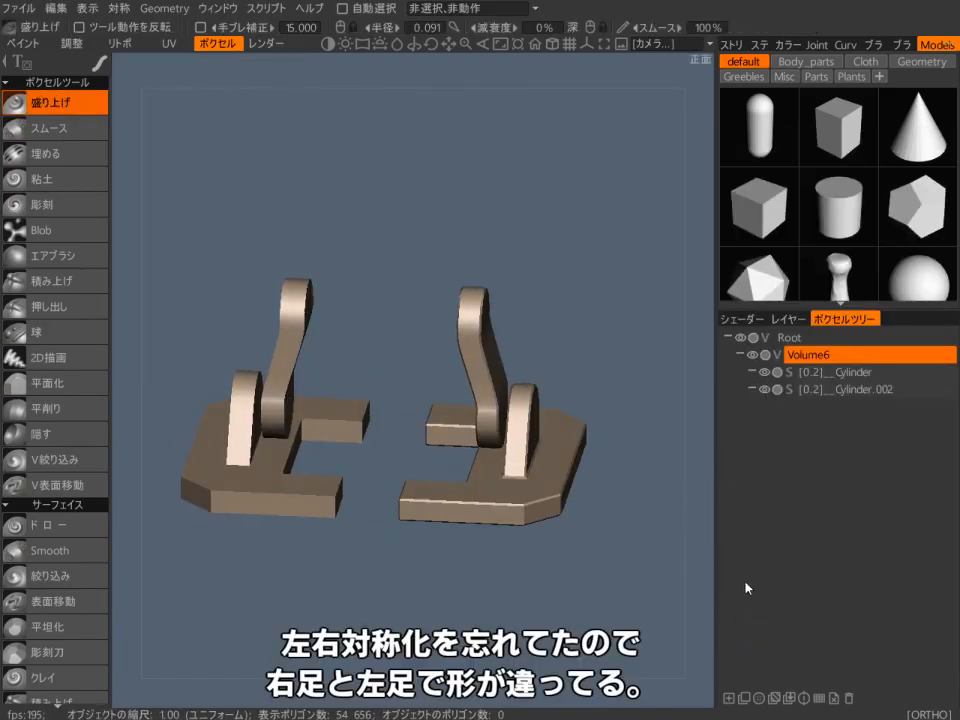
Step: Turn on symmetry and symmetrize the sculpt volumes Cylinder and Cylinder.002 from the bevelled side
{"action": "key", "text": "space"}
{"action": "key", "text": "s"}
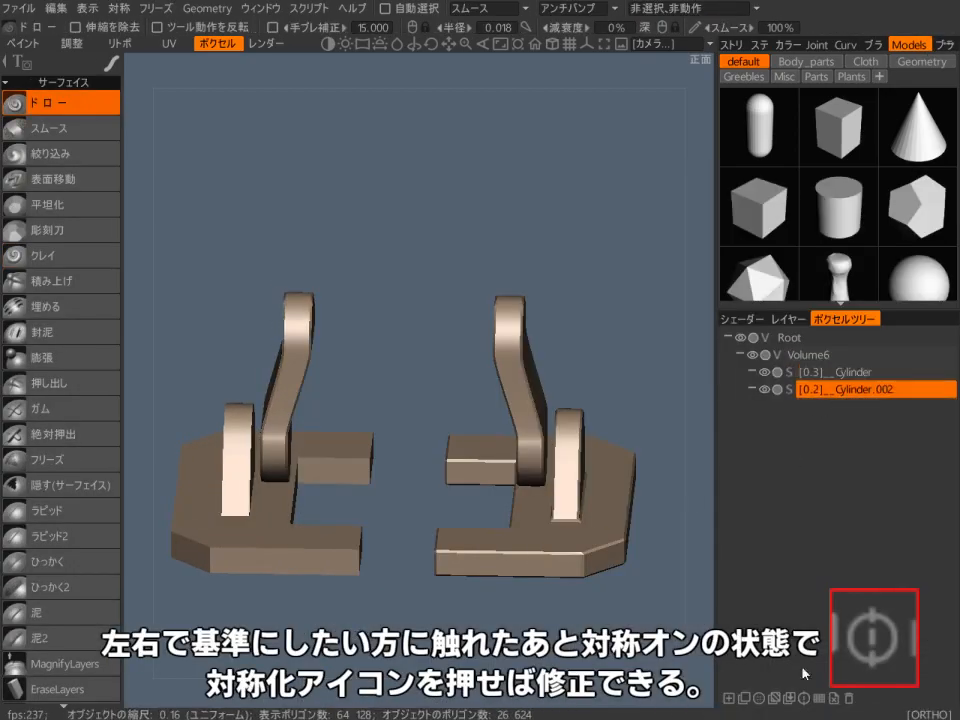
{"action": "key", "text": "s"}
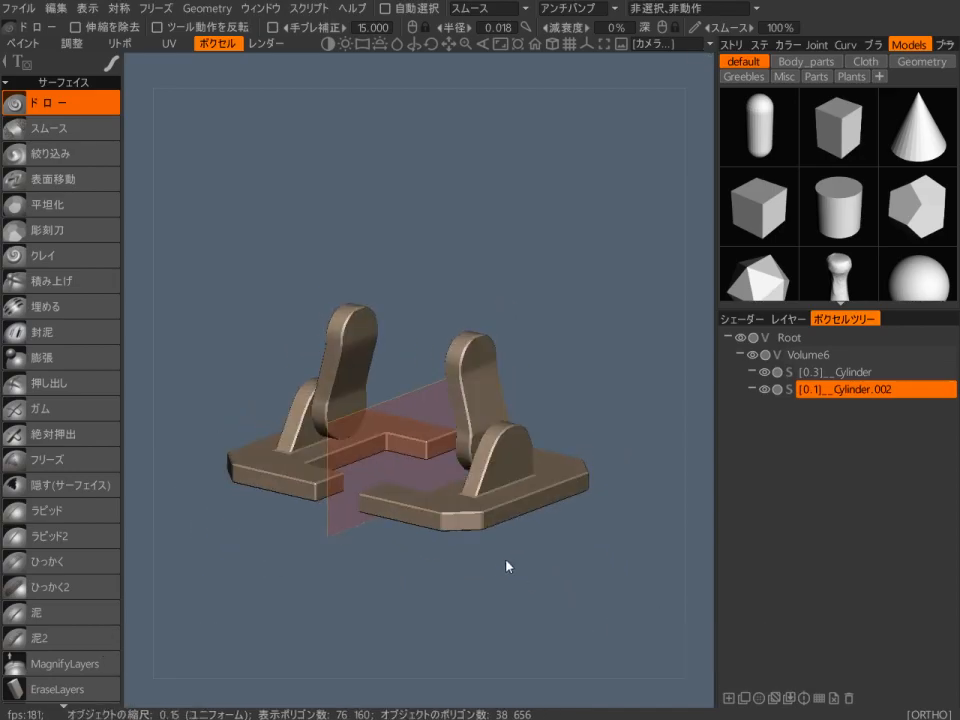
{"action": "left_click_drag", "start_coordinate": [507, 566], "coordinate": [296, 521]}
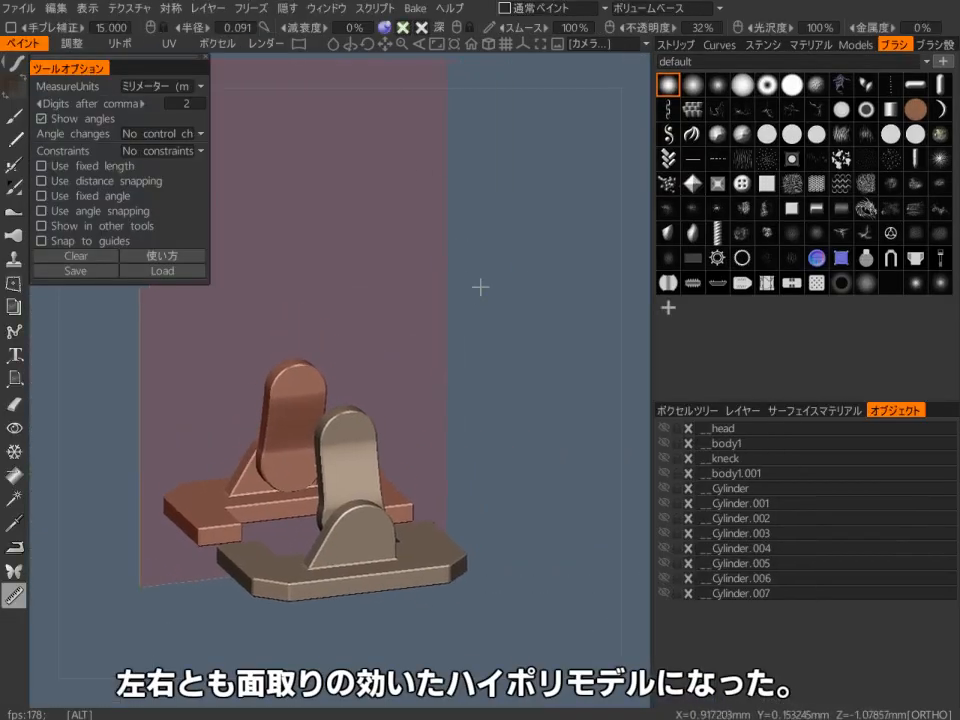
Step: In the Paint room, make only the low-poly objects Cylinder and Cylinder.002 visible
{"action": "left_click", "coordinate": [666, 593]}
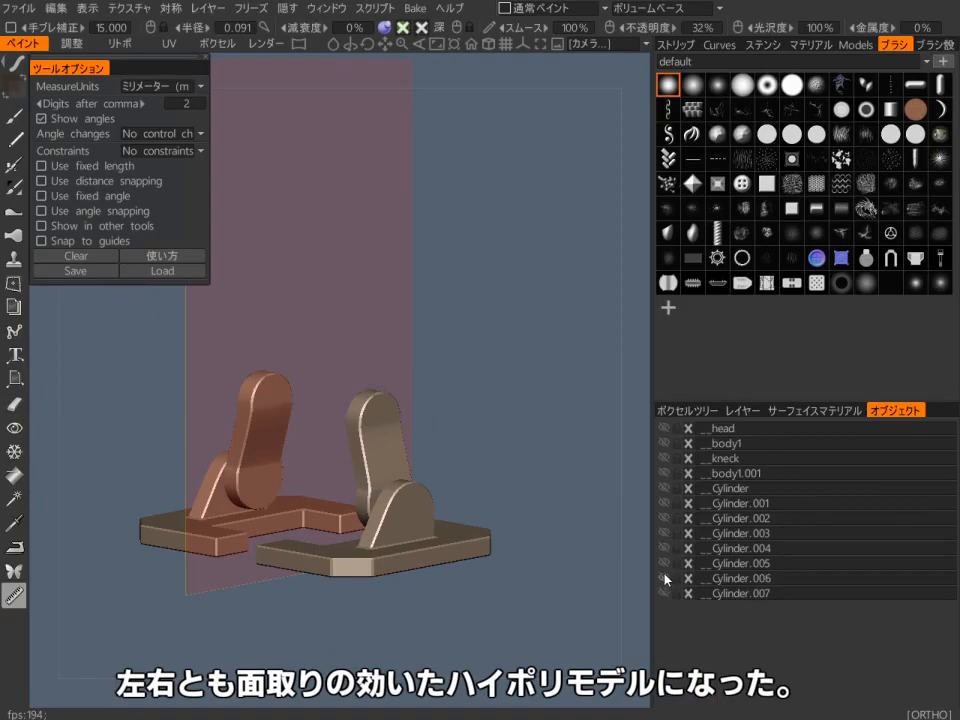
{"action": "left_click", "coordinate": [664, 548]}
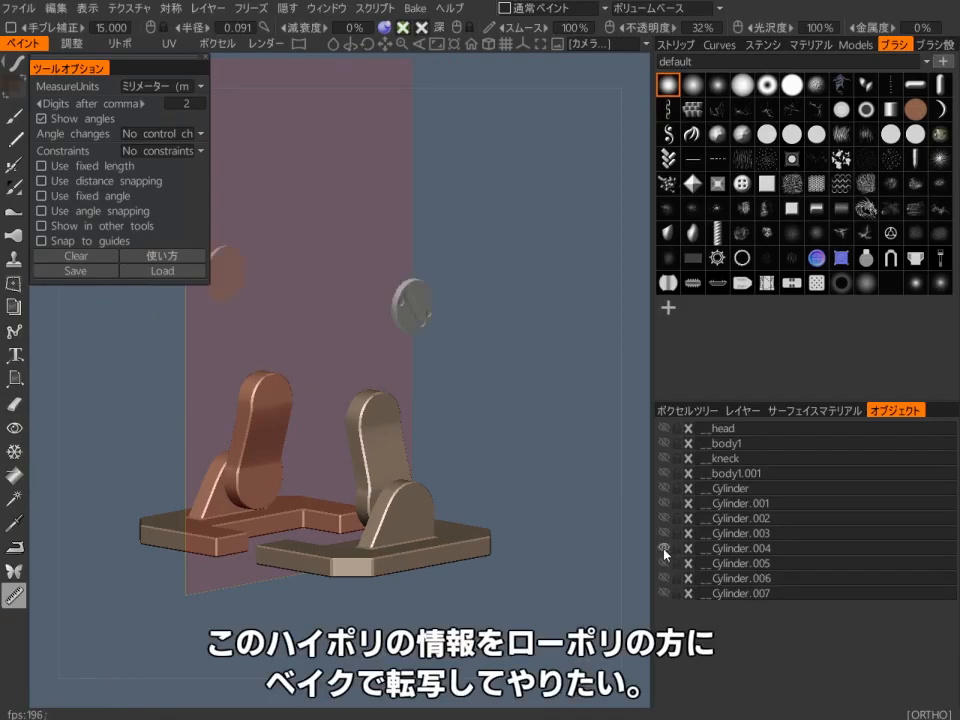
{"action": "left_click", "coordinate": [664, 530]}
{"action": "left_click", "coordinate": [665, 516]}
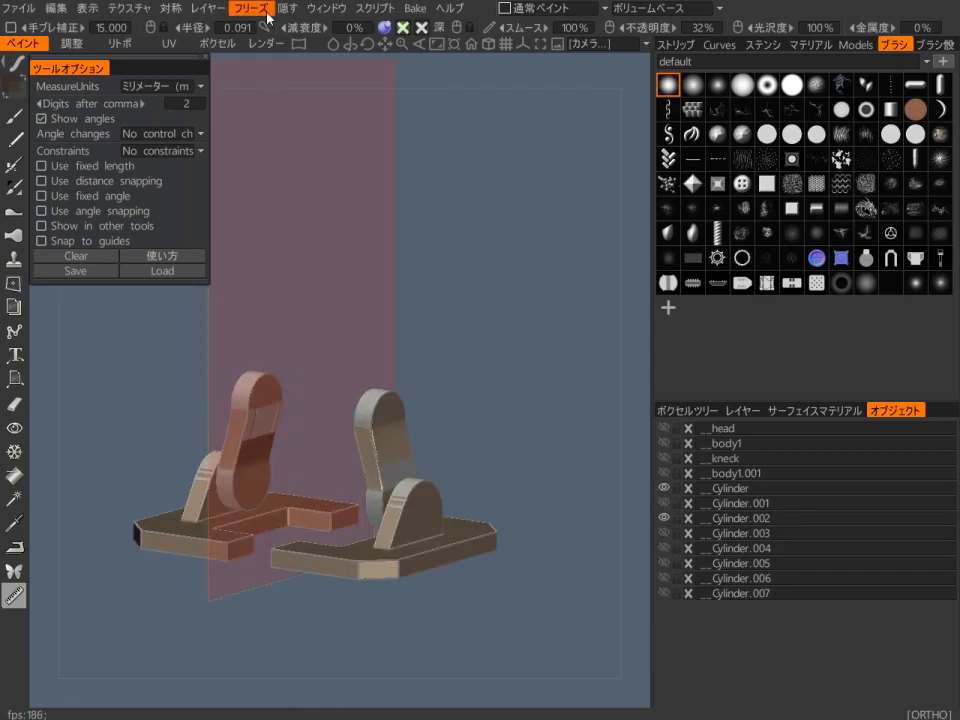
Step: Bake the voxel sculpt onto the paint mesh after adjusting the outer scan depth, and dismiss the completion notice
{"action": "left_click", "coordinate": [415, 8]}
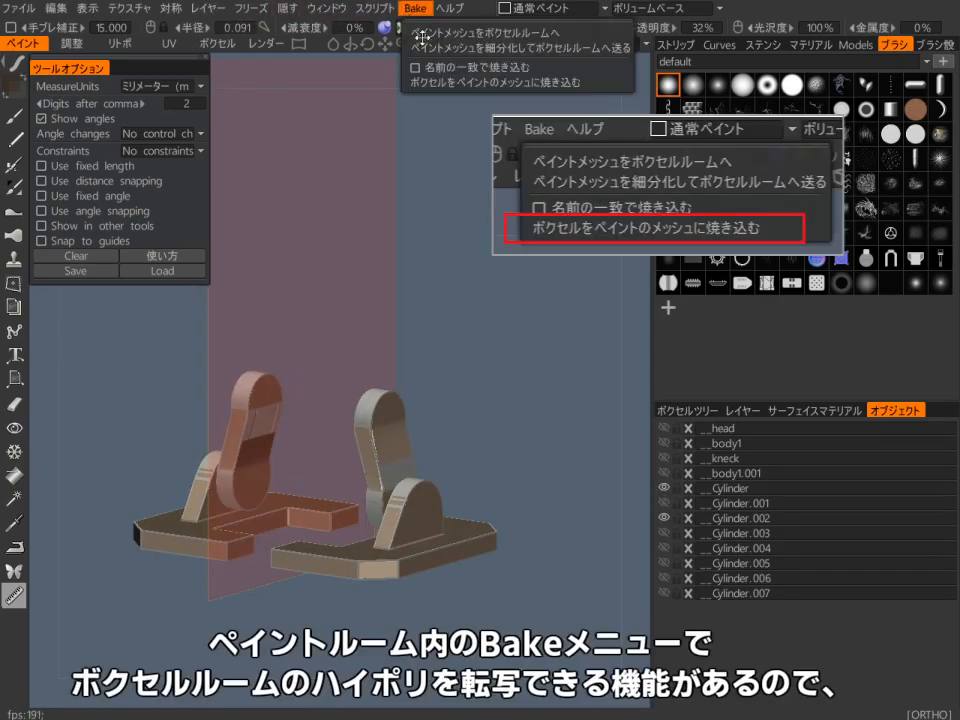
{"action": "left_click", "coordinate": [470, 80]}
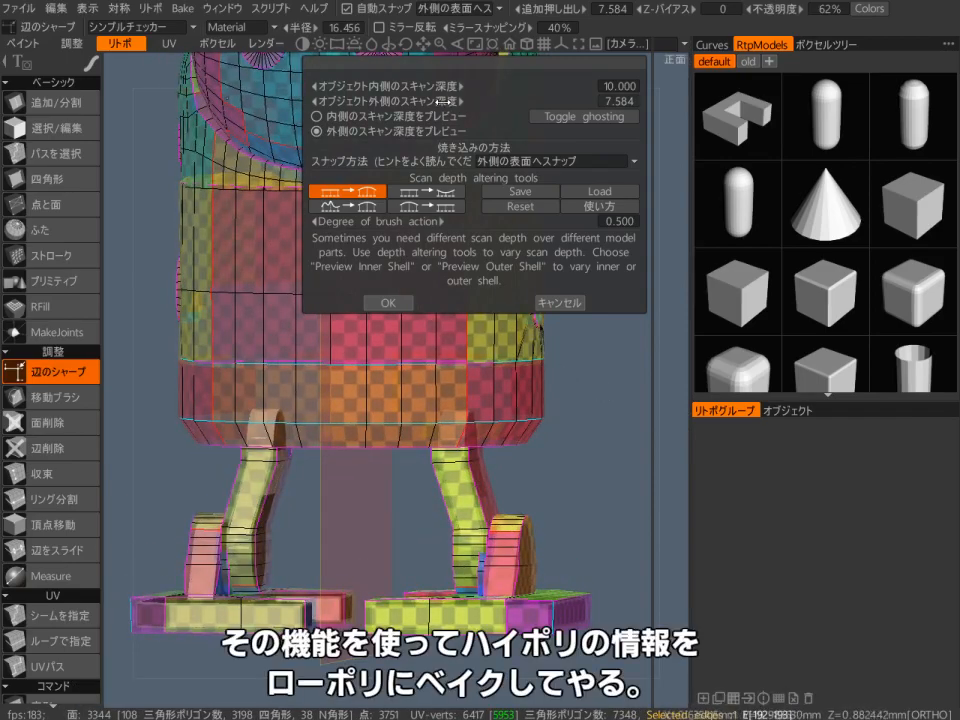
{"action": "left_click_drag", "start_coordinate": [430, 101], "coordinate": [394, 101]}
{"action": "left_click", "coordinate": [388, 302]}
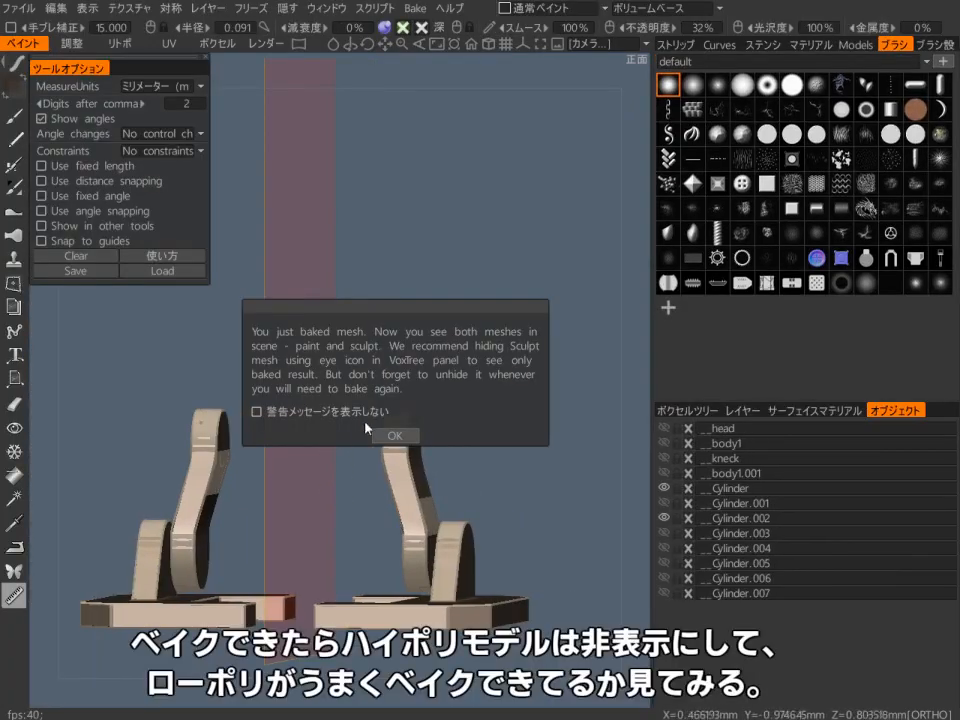
{"action": "left_click", "coordinate": [403, 435]}
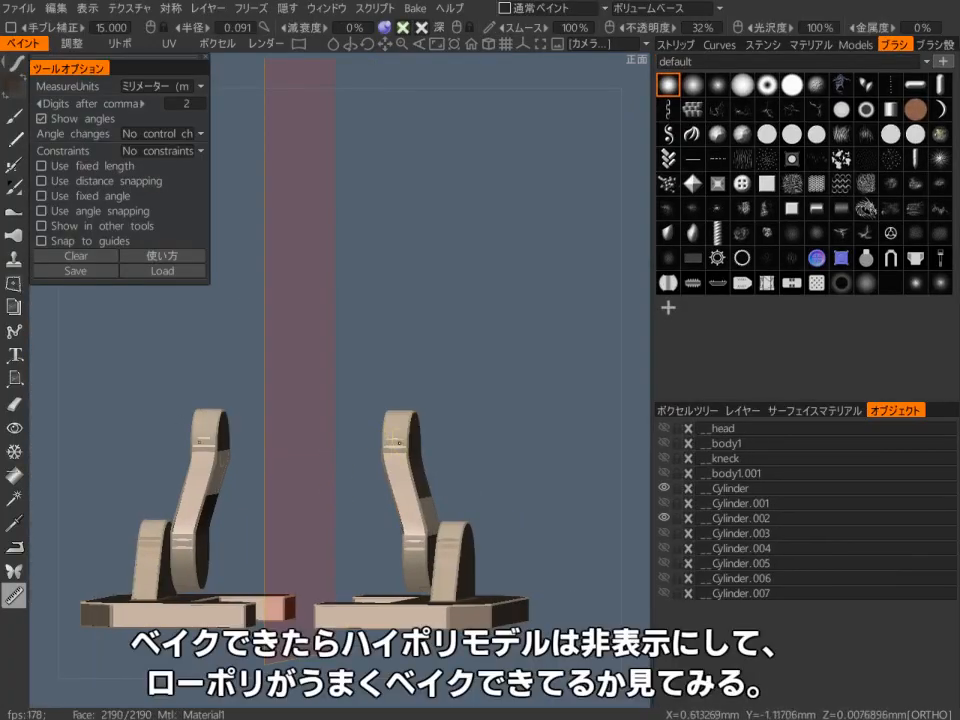
Step: Hide the high-poly sculpt volumes in the voxel tree and return to the list of paint objects
{"action": "left_click_drag", "start_coordinate": [399, 442], "coordinate": [476, 450], "text": "alt"}
{"action": "right_click_drag", "start_coordinate": [476, 450], "coordinate": [711, 365], "text": "alt"}
{"action": "left_click", "coordinate": [695, 410]}
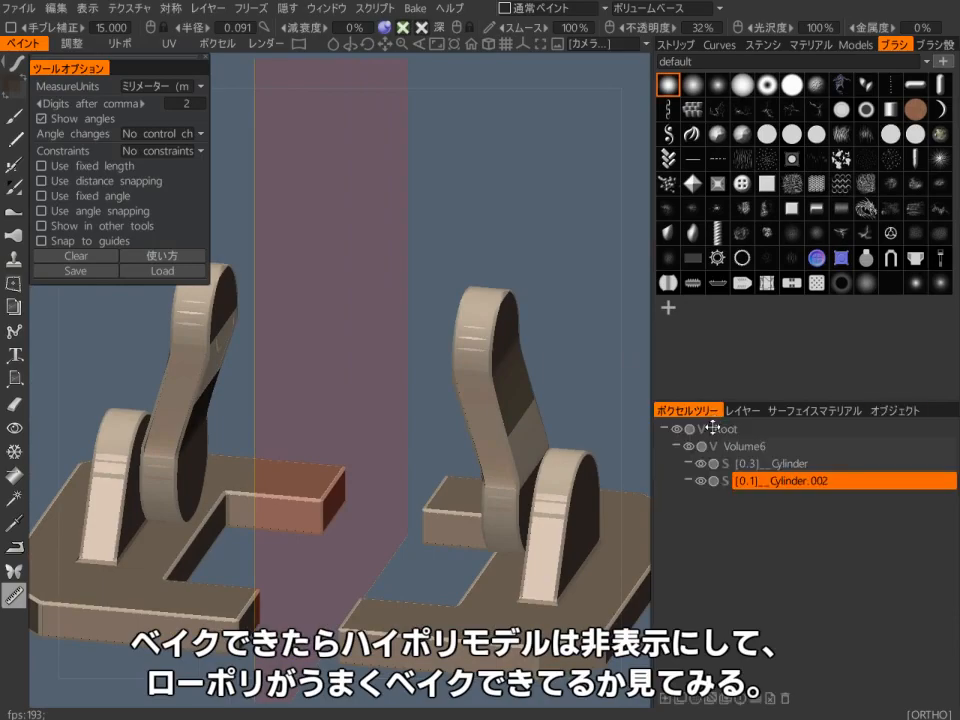
{"action": "left_click", "coordinate": [706, 480]}
{"action": "left_click", "coordinate": [881, 412]}
Step: Examine the baked bevels on the low-poly leg and foot from several angles, toggling the visibility of Cylinder.002
{"action": "left_click_drag", "start_coordinate": [630, 472], "coordinate": [551, 486], "text": "alt"}
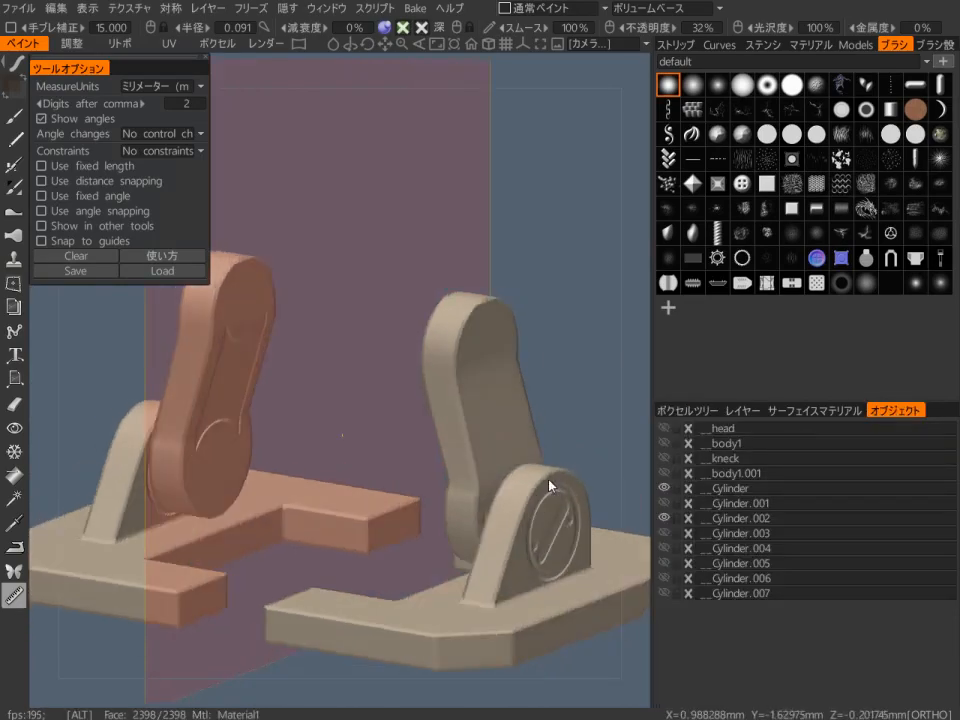
{"action": "right_click_drag", "start_coordinate": [551, 486], "coordinate": [640, 465], "text": "alt"}
{"action": "middle_click_drag", "start_coordinate": [640, 465], "coordinate": [531, 343], "text": "alt"}
{"action": "key", "text": "w"}
{"action": "left_click_drag", "start_coordinate": [503, 375], "coordinate": [478, 487], "text": "alt"}
{"action": "key", "text": "w"}
{"action": "scroll", "coordinate": [468, 470], "scroll_direction": "down", "scroll_amount": 4}
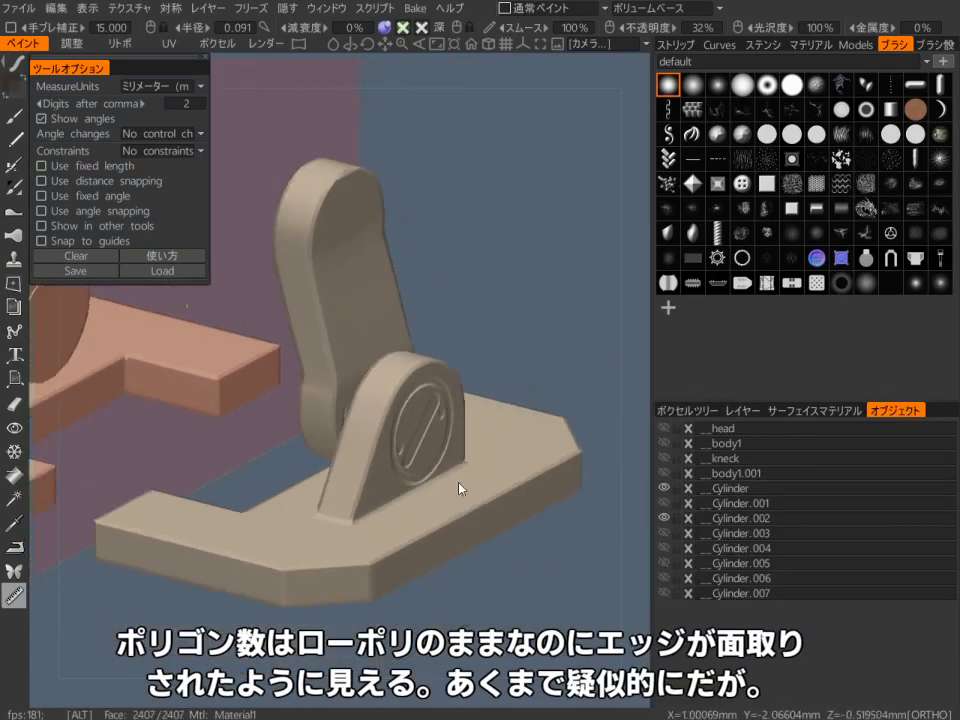
{"action": "left_click", "coordinate": [664, 518]}
{"action": "left_click", "coordinate": [664, 518]}
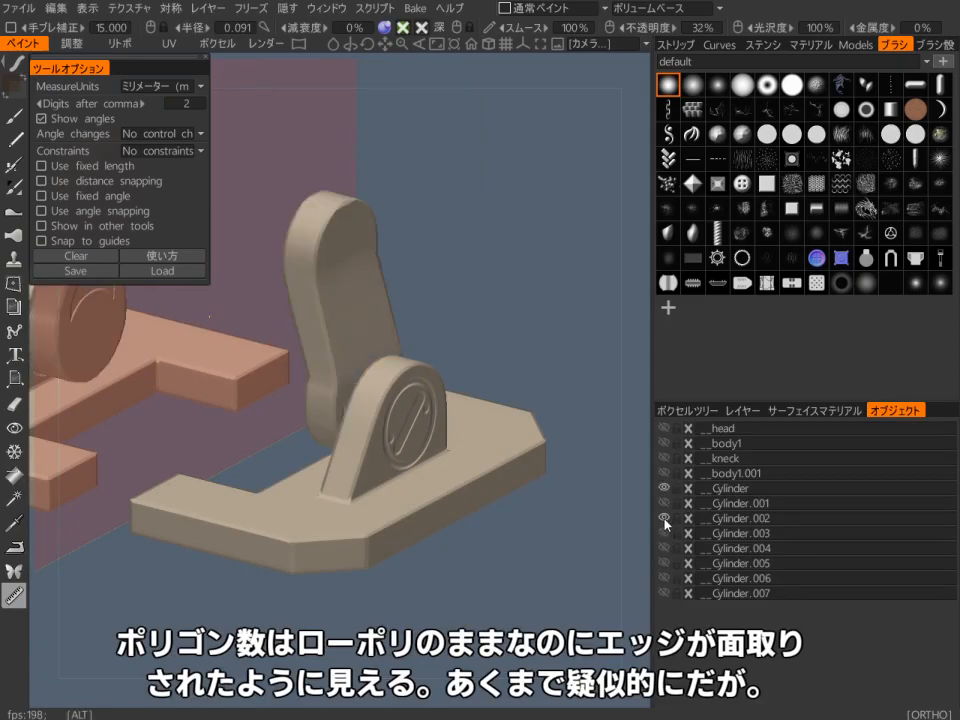
Step: Show all paint objects from head to Cylinder.007 and examine the robot's legs and feet from below
{"action": "left_click_drag", "start_coordinate": [665, 593], "coordinate": [665, 428]}
{"action": "left_click_drag", "start_coordinate": [566, 400], "coordinate": [576, 300], "text": "alt"}
{"action": "middle_click_drag", "start_coordinate": [576, 300], "coordinate": [446, 484], "text": "alt"}
{"action": "scroll", "coordinate": [446, 484], "scroll_direction": "down", "scroll_amount": 5}
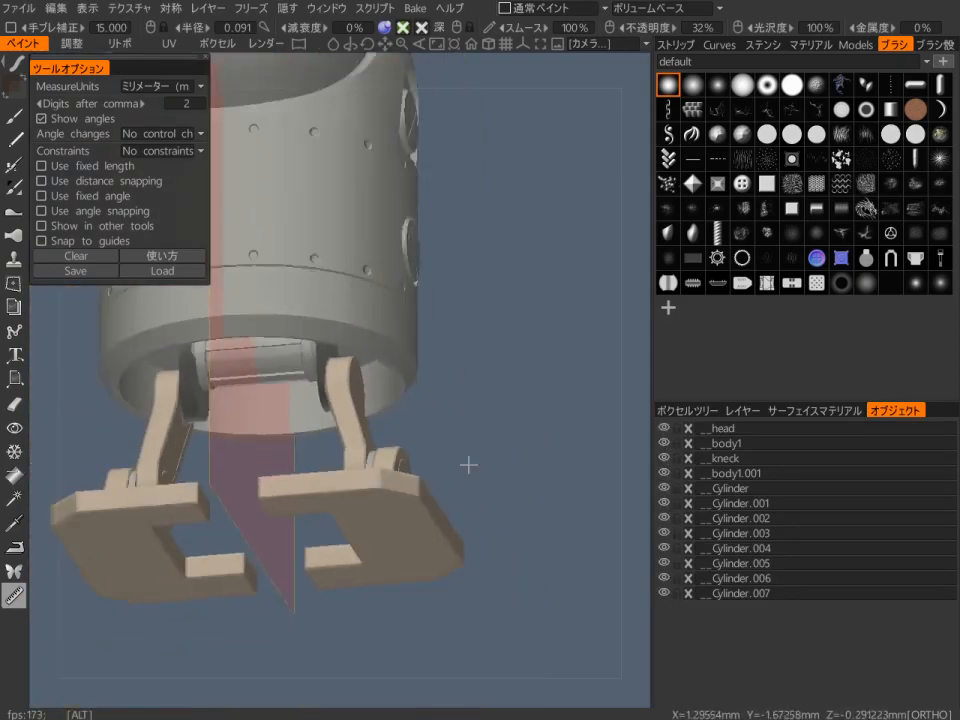
{"action": "key", "text": "w"}
{"action": "left_click_drag", "start_coordinate": [446, 484], "coordinate": [485, 483], "text": "alt"}
{"action": "key", "text": "w"}
{"action": "scroll", "coordinate": [407, 574], "scroll_direction": "up", "scroll_amount": 2}
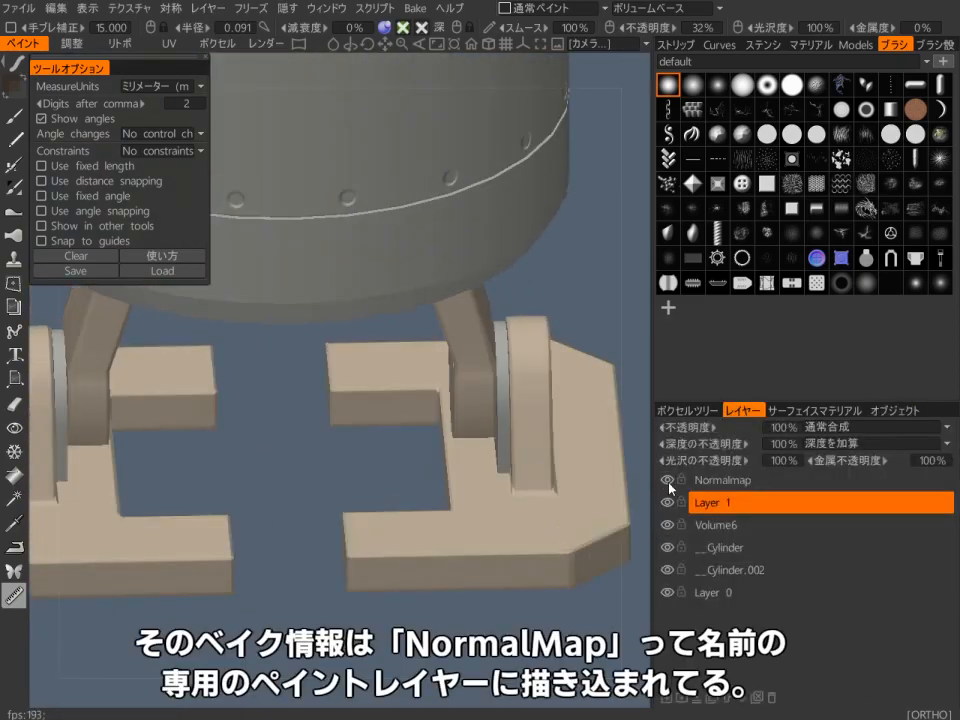
Step: Toggle the Normalmap layer off and on to compare the feet with and without the baked bevels
{"action": "left_click", "coordinate": [669, 484]}
{"action": "mouse_move", "coordinate": [611, 574]}
{"action": "left_mouse_down", "text": "alt"}
{"action": "mouse_move", "coordinate": [452, 543]}
{"action": "mouse_move", "coordinate": [434, 520]}
{"action": "left_mouse_up", "text": "alt"}
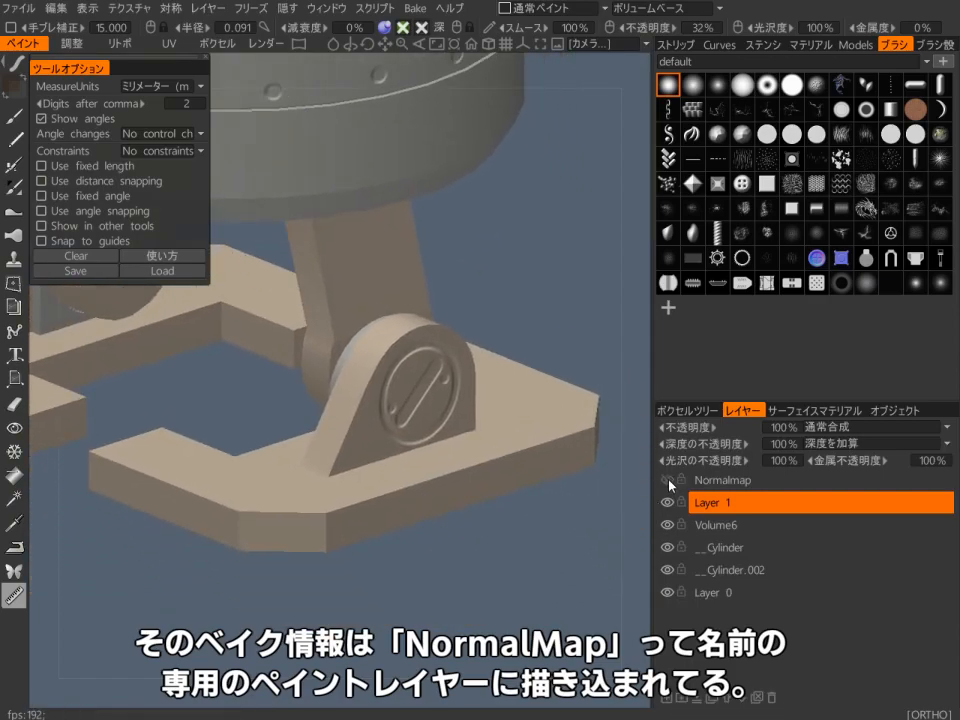
{"action": "left_click", "coordinate": [667, 484]}
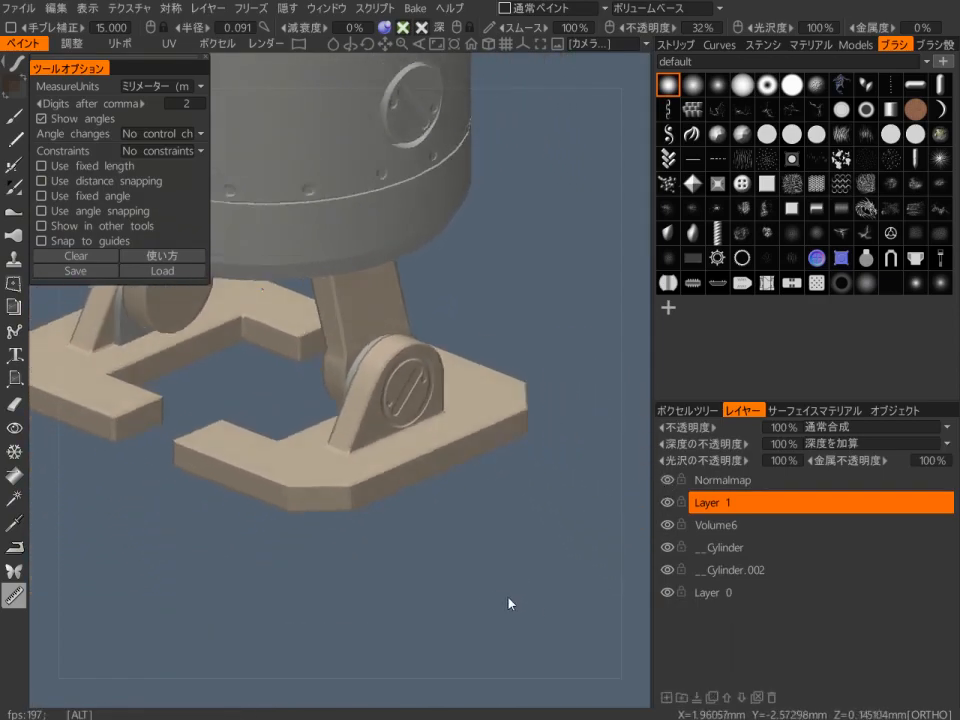
{"action": "key", "text": "w"}
{"action": "key", "text": "w"}
Step: Load the vertical stripe stencil from the PT Ornament stencil set
{"action": "left_click_drag", "start_coordinate": [513, 571], "coordinate": [773, 66], "text": "alt"}
{"action": "left_click", "coordinate": [765, 45]}
{"action": "left_click", "coordinate": [832, 62]}
{"action": "left_click", "coordinate": [851, 80]}
{"action": "left_click", "coordinate": [856, 62]}
{"action": "left_click", "coordinate": [871, 97]}
{"action": "left_click", "coordinate": [881, 62]}
{"action": "left_click", "coordinate": [903, 96]}
{"action": "left_click", "coordinate": [790, 62]}
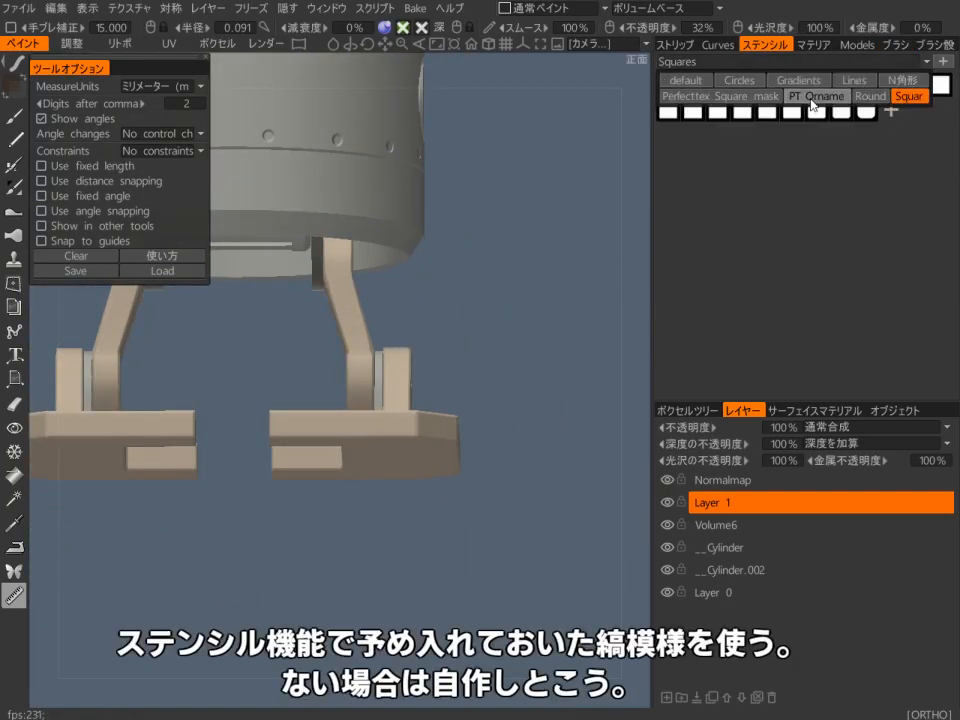
{"action": "left_click", "coordinate": [816, 96]}
{"action": "left_click", "coordinate": [790, 110]}
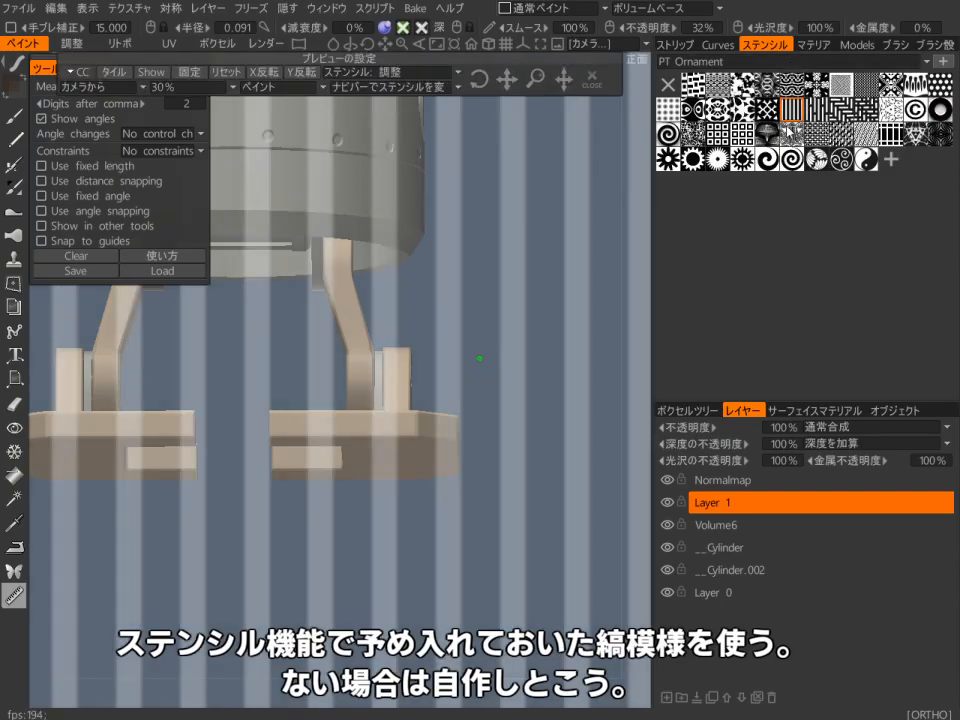
Step: Choose the Brush tool and show only the paint object Cylinder.002, with the soles of the feet viewed from directly below
{"action": "right_click_drag", "start_coordinate": [605, 287], "coordinate": [510, 440], "text": "alt"}
{"action": "mouse_move", "coordinate": [510, 440]}
{"action": "left_mouse_down", "text": "alt"}
{"action": "mouse_move", "coordinate": [465, 388]}
{"action": "mouse_move", "coordinate": [309, 282]}
{"action": "mouse_move", "coordinate": [309, 272]}
{"action": "left_mouse_up", "text": "alt"}
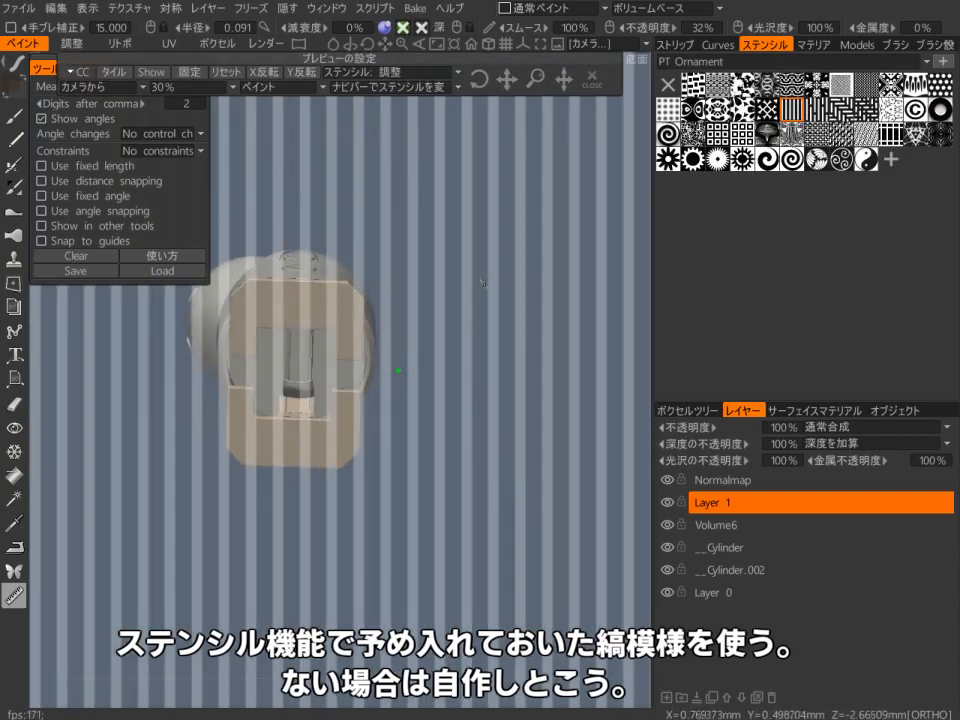
{"action": "left_click_drag", "start_coordinate": [482, 283], "coordinate": [627, 260]}
{"action": "key", "text": "ctrl+z"}
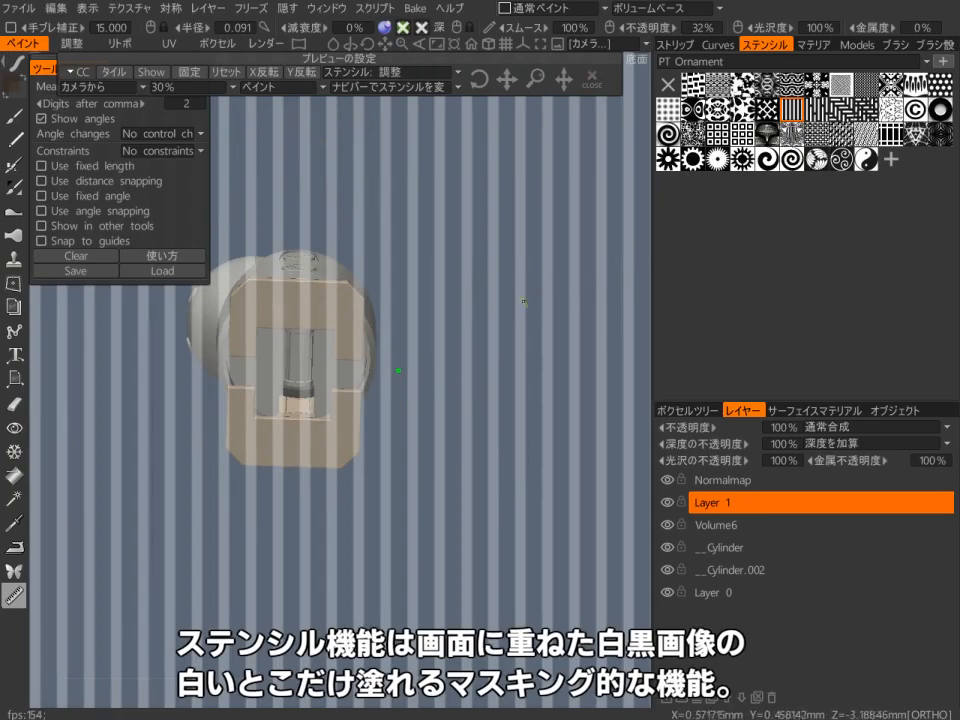
{"action": "left_click", "coordinate": [20, 137]}
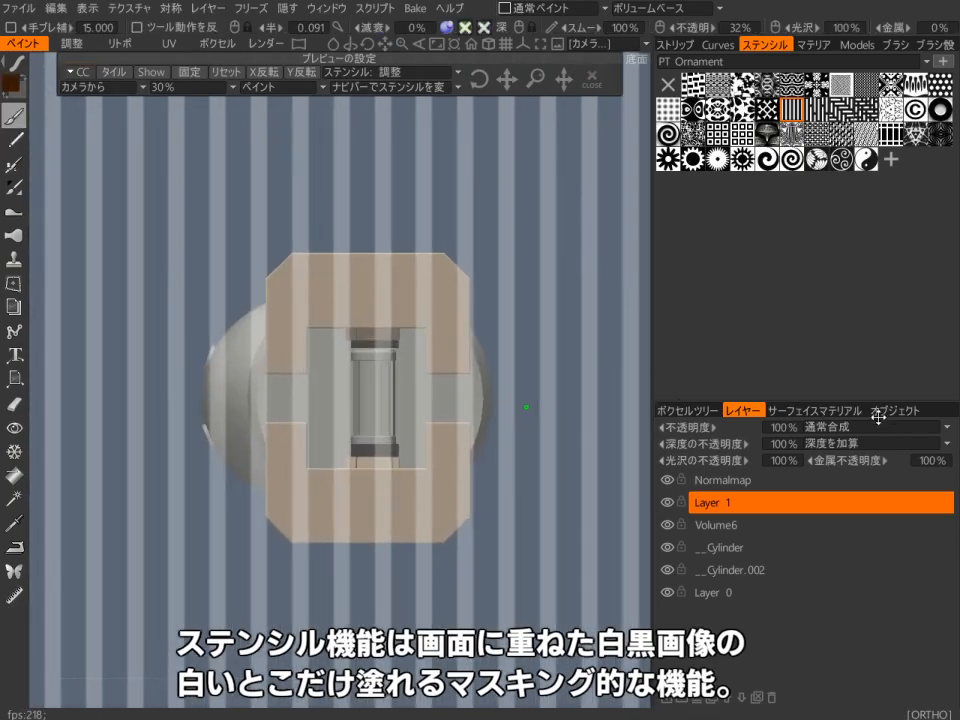
{"action": "left_click", "coordinate": [893, 410]}
{"action": "left_click", "coordinate": [666, 519], "text": "ctrl"}
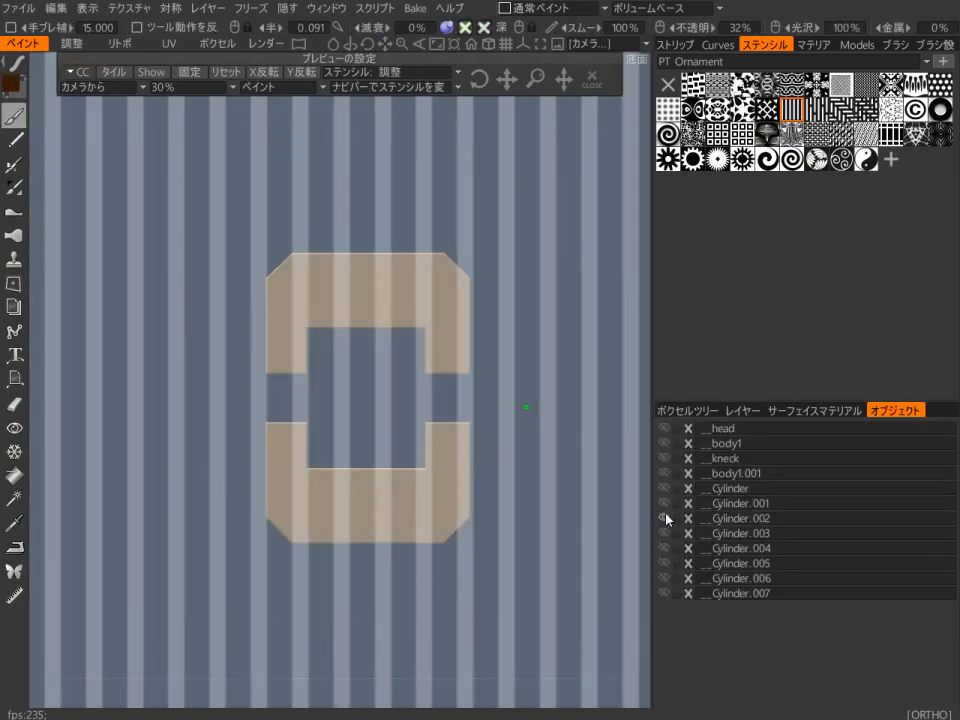
Step: Scale the stripe stencil down so that narrow stripes cover the soles of the feet
{"action": "right_click_drag", "start_coordinate": [530, 452], "coordinate": [561, 452], "text": "alt"}
{"action": "left_click_drag", "start_coordinate": [536, 78], "coordinate": [465, 72]}
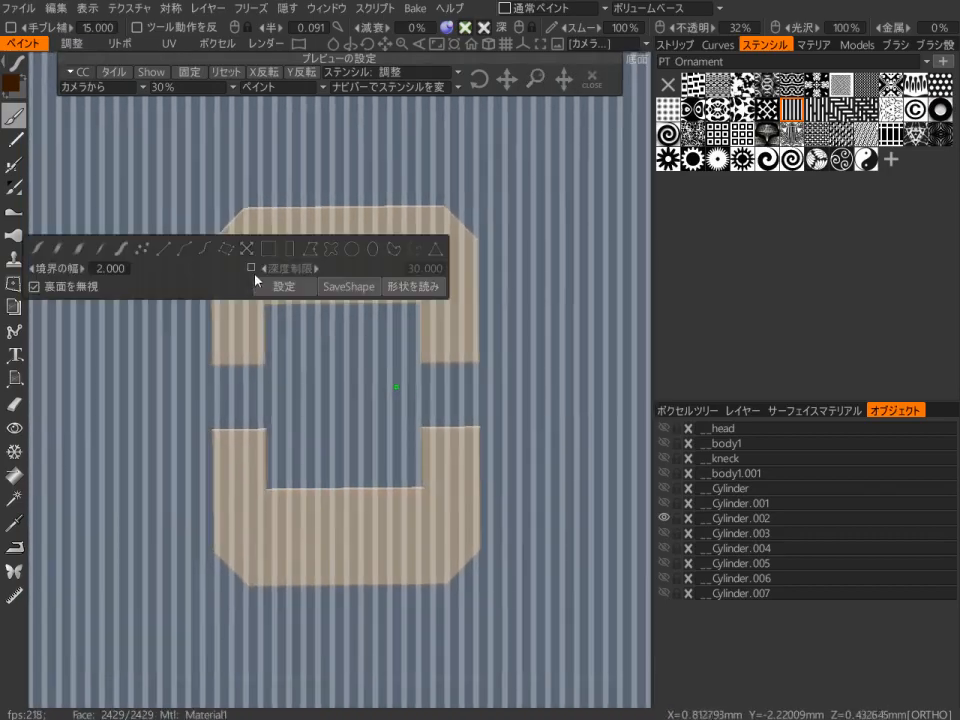
Step: Paint the stripe pattern through the stencil onto the upper of the two soles on Layer 1, and close the stencil
{"action": "left_click", "coordinate": [748, 413]}
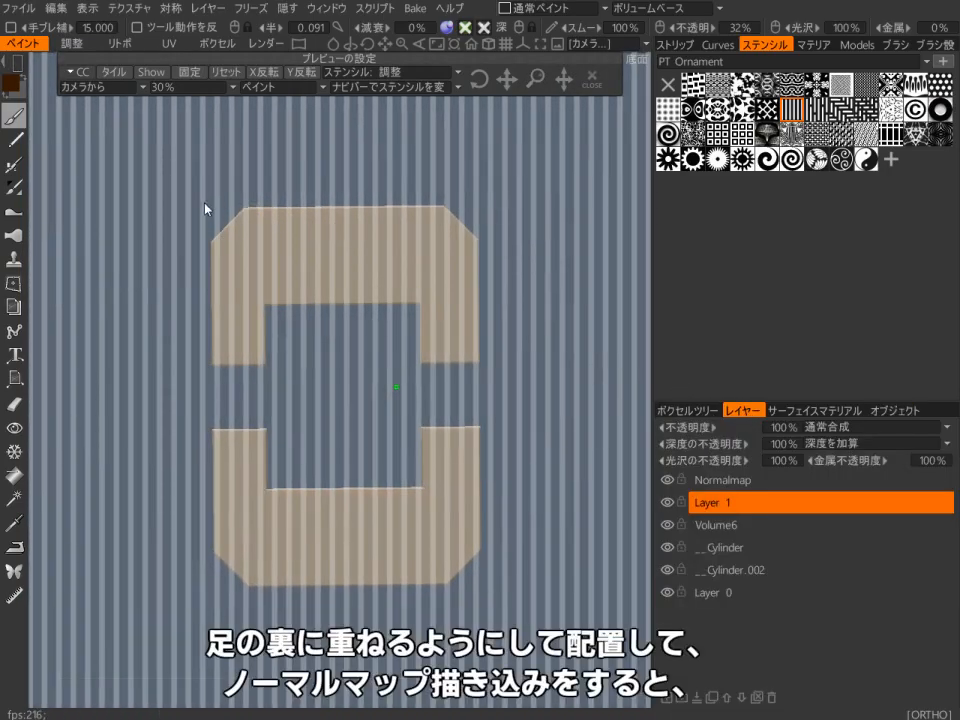
{"action": "mouse_move", "coordinate": [226, 216]}
{"action": "left_mouse_down"}
{"action": "mouse_move", "coordinate": [491, 370]}
{"action": "mouse_move", "coordinate": [483, 376]}
{"action": "left_mouse_up"}
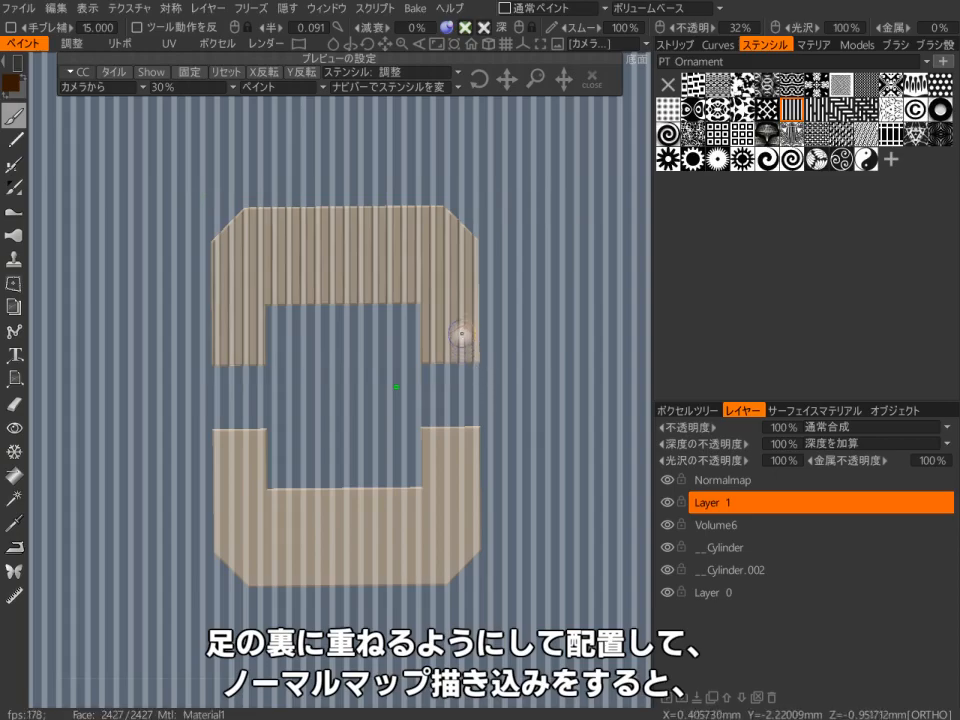
{"action": "left_click", "coordinate": [596, 77]}
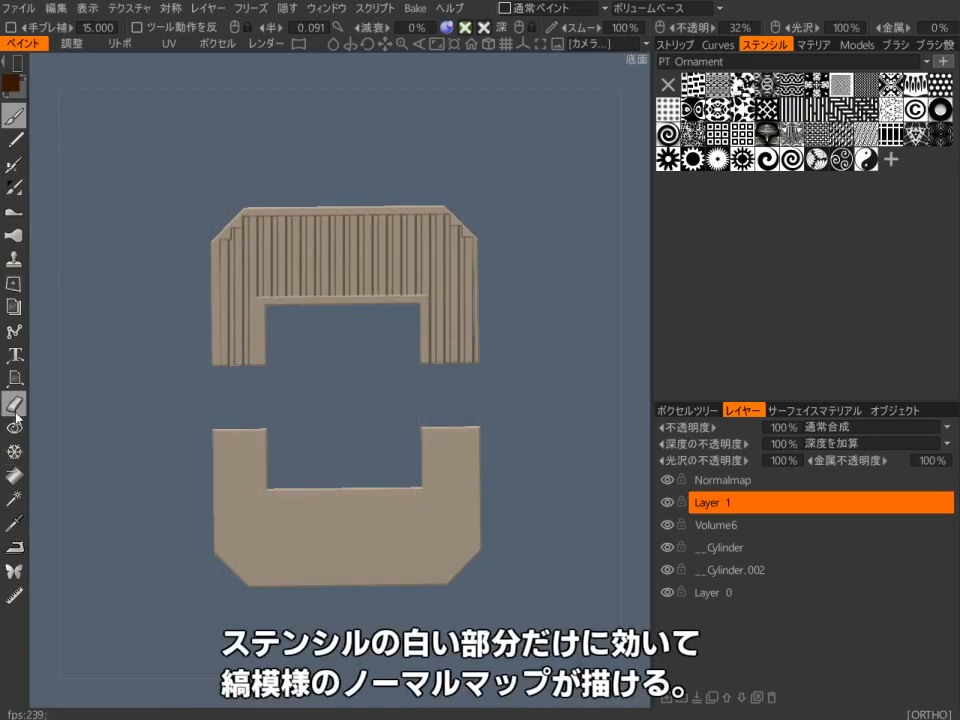
Step: Erase the stripes from the upper sole with a rectangular eraser area
{"action": "left_click", "coordinate": [15, 405]}
{"action": "key", "text": "space"}
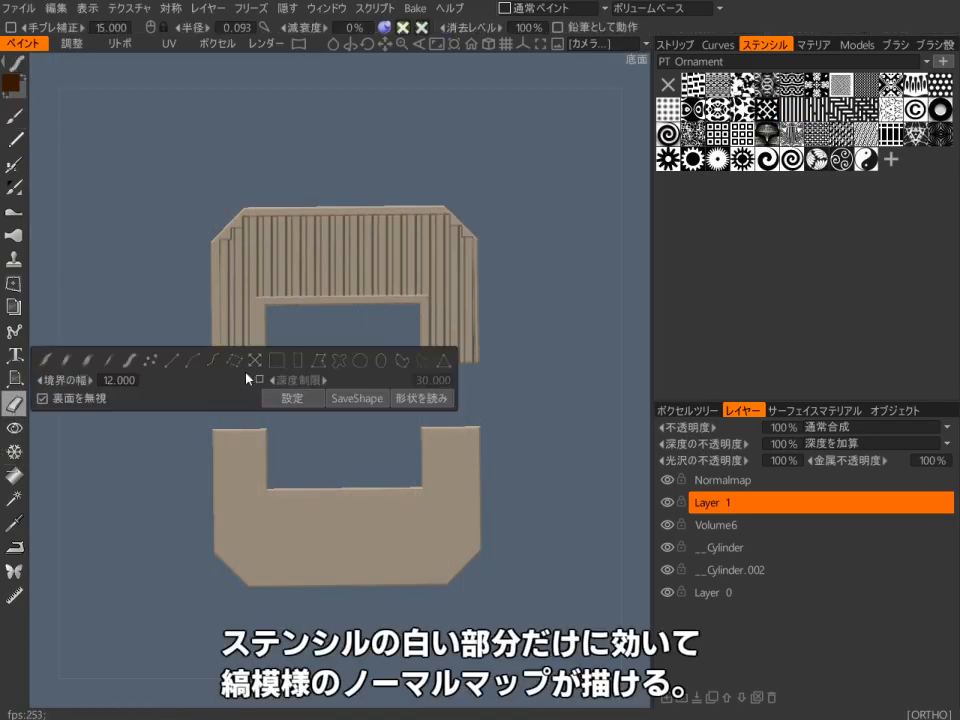
{"action": "left_click", "coordinate": [298, 364]}
{"action": "mouse_move", "coordinate": [178, 167]}
{"action": "left_mouse_down"}
{"action": "mouse_move", "coordinate": [503, 351]}
{"action": "mouse_move", "coordinate": [507, 376]}
{"action": "left_mouse_up"}
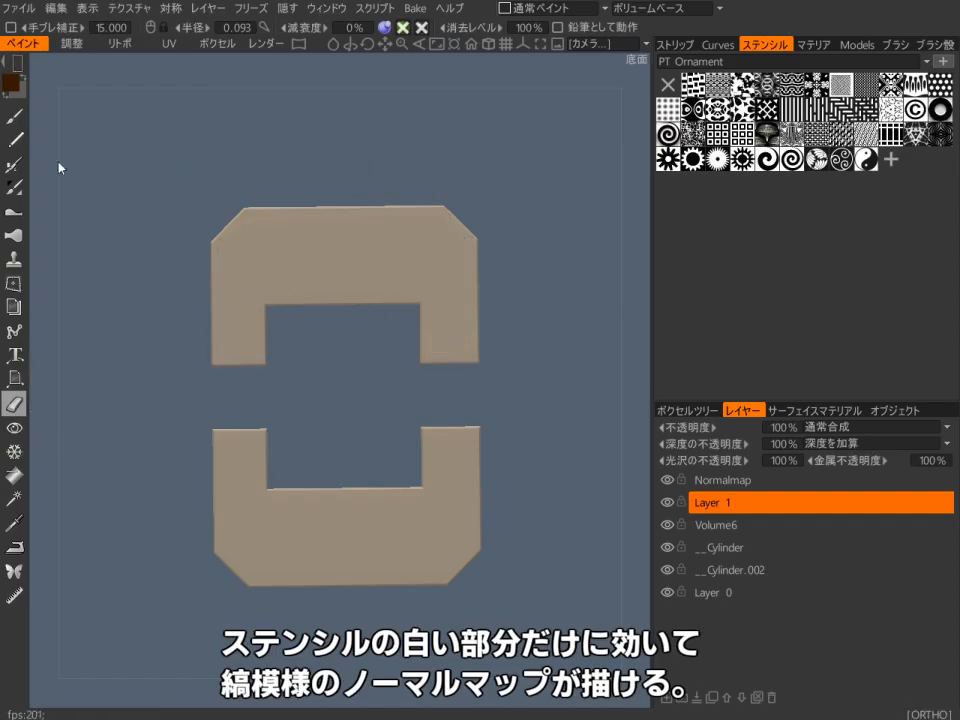
Step: Paint the stripe pattern over both soles through the stencil with the Brush tool, and close the stencil
{"action": "left_click", "coordinate": [12, 118]}
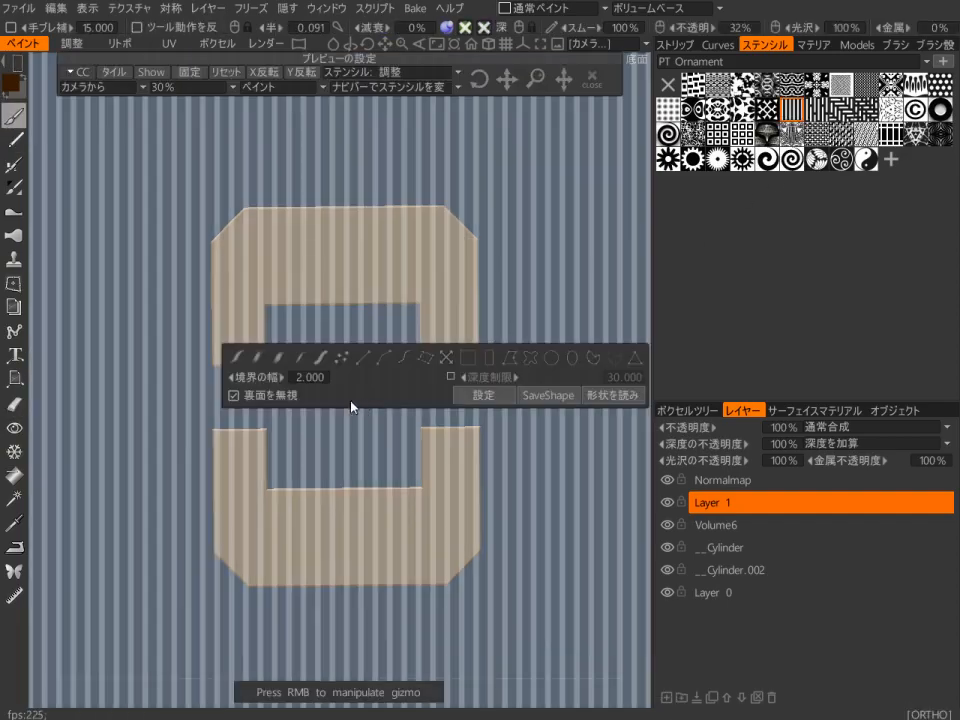
{"action": "left_click_drag", "start_coordinate": [347, 272], "coordinate": [484, 388]}
{"action": "left_click", "coordinate": [592, 80]}
{"action": "mouse_move", "coordinate": [454, 198]}
{"action": "left_mouse_down"}
{"action": "mouse_move", "coordinate": [531, 224]}
{"action": "mouse_move", "coordinate": [511, 232]}
{"action": "left_mouse_up"}
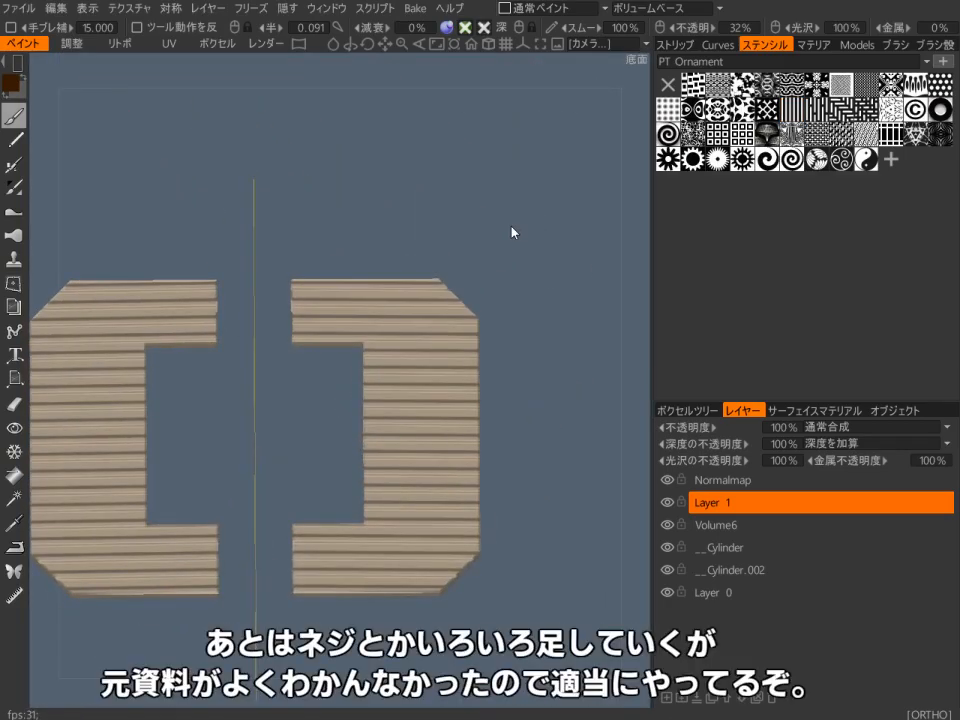
Step: Erase a rectangular patch of stripes in the middle of one sole's long outer section
{"action": "left_click_drag", "start_coordinate": [637, 405], "coordinate": [622, 409], "text": "alt"}
{"action": "middle_click_drag", "start_coordinate": [622, 409], "coordinate": [570, 371], "text": "alt"}
{"action": "right_click_drag", "start_coordinate": [570, 371], "coordinate": [500, 287], "text": "alt"}
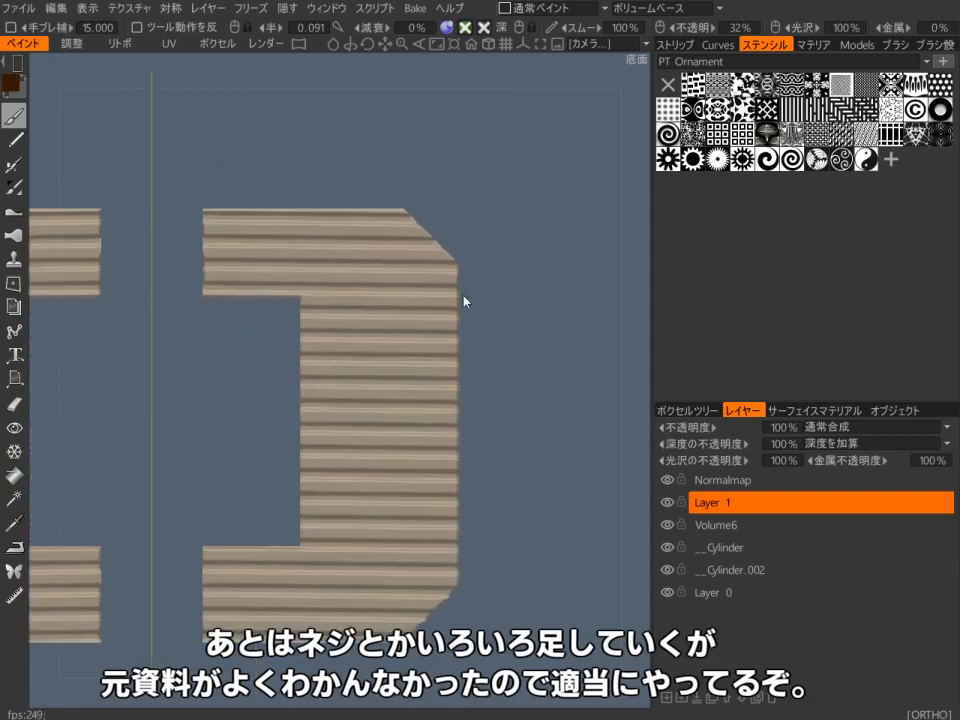
{"action": "left_click", "coordinate": [15, 404]}
{"action": "mouse_move", "coordinate": [363, 411]}
{"action": "right_mouse_down", "text": "alt"}
{"action": "mouse_move", "coordinate": [373, 349]}
{"action": "mouse_move", "coordinate": [362, 450]}
{"action": "right_mouse_up", "text": "alt"}
{"action": "key", "text": "e"}
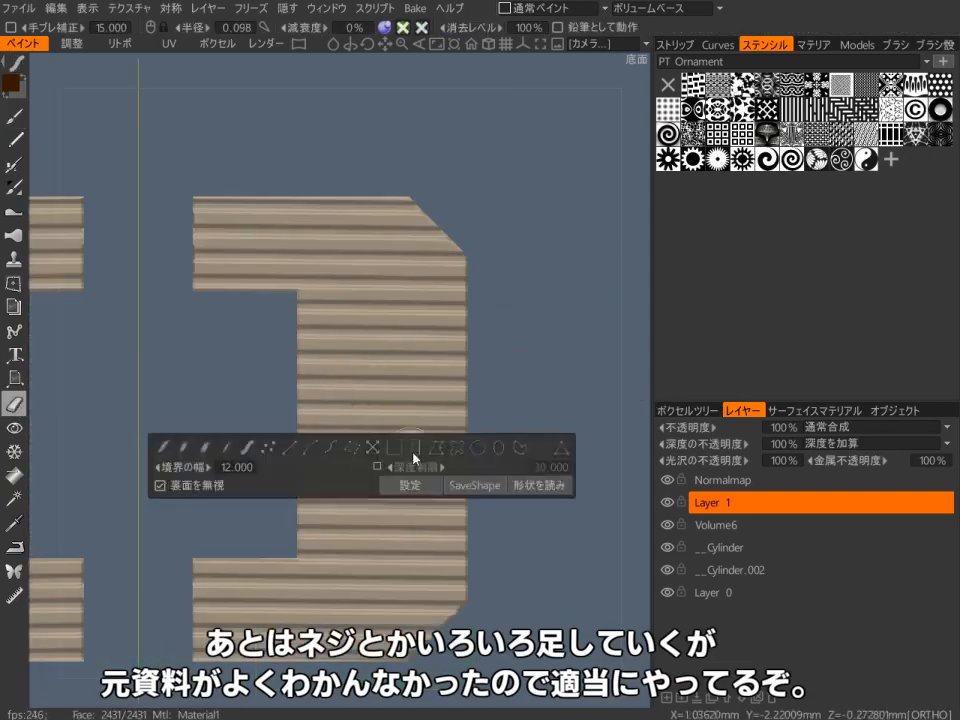
{"action": "left_click", "coordinate": [373, 453]}
{"action": "left_click_drag", "start_coordinate": [335, 366], "coordinate": [399, 497]}
Step: Erase four round spots in the stripes, two near each end of the sole
{"action": "right_click_drag", "start_coordinate": [385, 330], "coordinate": [364, 261], "text": "alt"}
{"action": "left_click", "coordinate": [330, 276]}
{"action": "left_click", "coordinate": [388, 259]}
{"action": "left_click", "coordinate": [337, 546]}
{"action": "left_click", "coordinate": [386, 586]}
{"action": "middle_click_drag", "start_coordinate": [325, 634], "coordinate": [310, 480], "text": "alt"}
Step: Try to erase a four-cornered area of stripes at the sole's lower outer end
{"action": "key", "text": "e"}
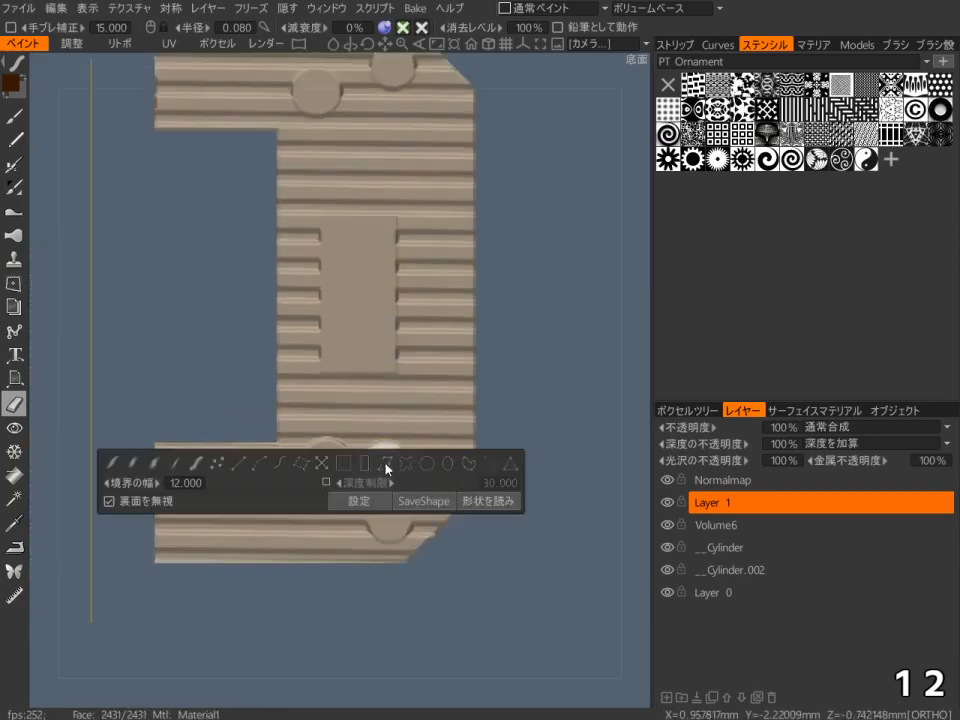
{"action": "left_click", "coordinate": [385, 467]}
{"action": "left_click_drag", "start_coordinate": [348, 543], "coordinate": [405, 592]}
{"action": "key", "text": "ctrl+z"}
{"action": "right_click_drag", "start_coordinate": [358, 514], "coordinate": [350, 561], "text": "alt"}
{"action": "right_click_drag", "start_coordinate": [364, 561], "coordinate": [350, 561]}
{"action": "key", "text": "e"}
{"action": "left_click", "coordinate": [420, 566]}
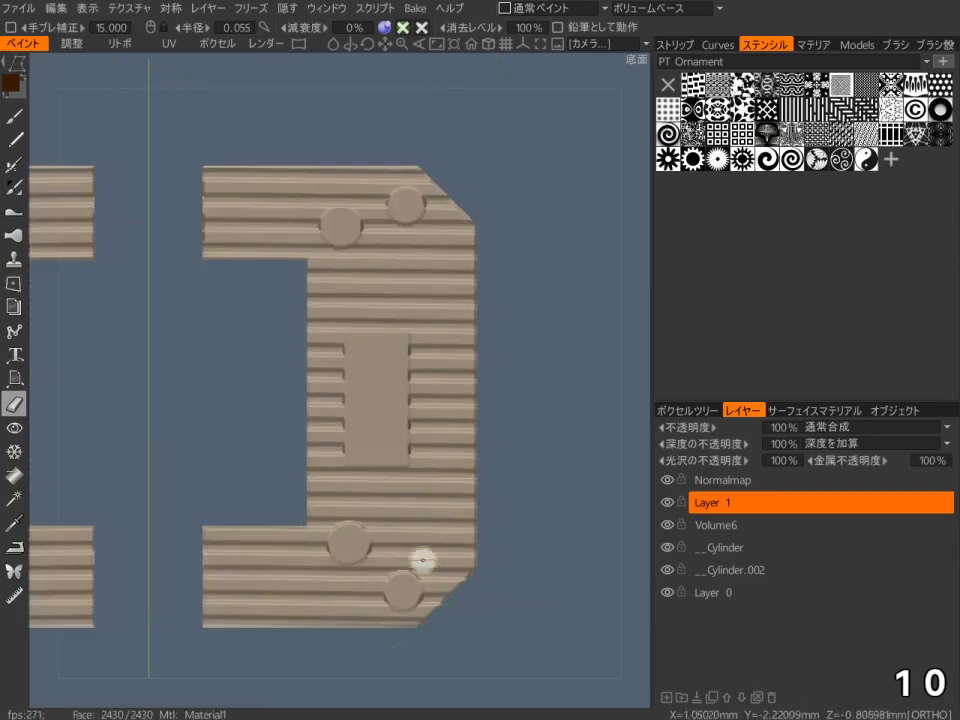
Step: Erase a full-length vertical band of stripes along the inner part of the sole
{"action": "right_click_drag", "start_coordinate": [226, 595], "coordinate": [213, 538], "text": "alt"}
{"action": "right_click_drag", "start_coordinate": [464, 146], "coordinate": [465, 193], "text": "alt"}
{"action": "middle_click_drag", "start_coordinate": [465, 193], "coordinate": [471, 260], "text": "alt"}
{"action": "right_click_drag", "start_coordinate": [330, 244], "coordinate": [322, 185], "text": "alt"}
{"action": "mouse_move", "coordinate": [291, 238]}
{"action": "left_mouse_down"}
{"action": "mouse_move", "coordinate": [330, 493]}
{"action": "mouse_move", "coordinate": [367, 642]}
{"action": "left_mouse_up"}
Step: Load the stripe stencil, turn it 90°, paint vertical stripes into the erased band of the sole, and close the stencil
{"action": "left_click", "coordinate": [792, 109]}
{"action": "right_click", "coordinate": [429, 416]}
{"action": "type", "text": "90"}
{"action": "key", "text": "Return"}
{"action": "left_click", "coordinate": [14, 116]}
{"action": "left_click_drag", "start_coordinate": [345, 250], "coordinate": [345, 632]}
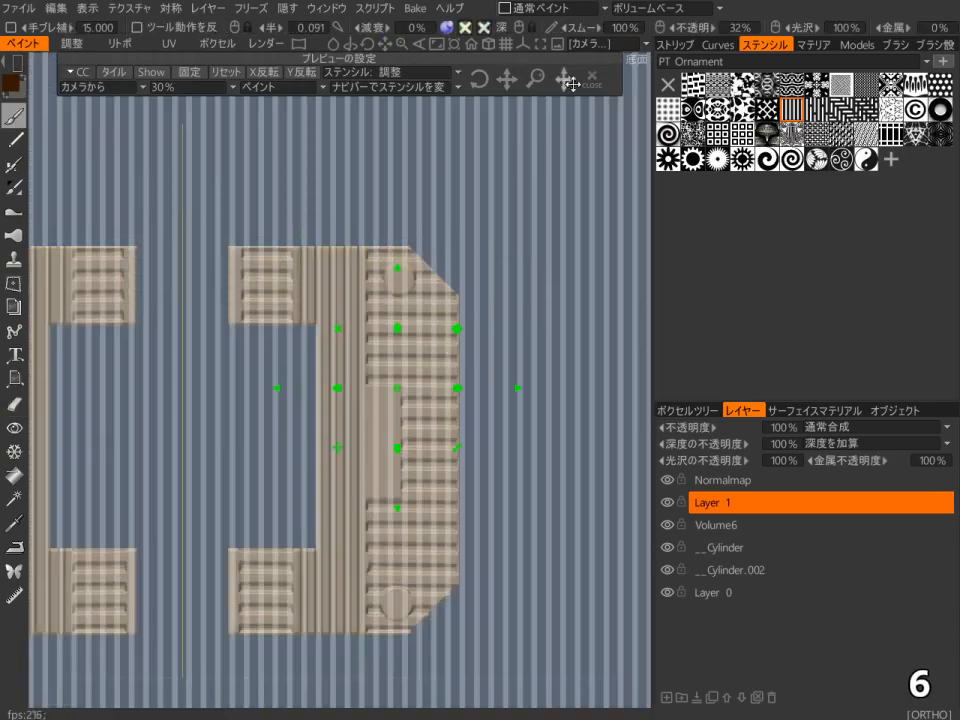
{"action": "left_click", "coordinate": [592, 78]}
Step: Erase a rectangular area across the middle of the sole and paint a horizontal stroke through it
{"action": "left_click", "coordinate": [14, 404]}
{"action": "right_click_drag", "start_coordinate": [300, 400], "coordinate": [310, 340], "text": "alt"}
{"action": "left_click_drag", "start_coordinate": [300, 379], "coordinate": [495, 530]}
{"action": "left_click", "coordinate": [14, 116]}
{"action": "left_click_drag", "start_coordinate": [300, 403], "coordinate": [508, 403]}
Step: Stamp a small round detail near the outer edge of the sole with the Brush tool
{"action": "left_click", "coordinate": [14, 404]}
{"action": "left_click", "coordinate": [896, 45]}
{"action": "left_click", "coordinate": [14, 116]}
{"action": "mouse_move", "coordinate": [455, 620]}
{"action": "right_mouse_down", "text": "alt"}
{"action": "mouse_move", "coordinate": [446, 566]}
{"action": "mouse_move", "coordinate": [455, 615]}
{"action": "right_mouse_up", "text": "alt"}
{"action": "left_click", "coordinate": [447, 443]}
{"action": "mouse_move", "coordinate": [400, 250]}
{"action": "middle_mouse_down"}
{"action": "mouse_move", "coordinate": [380, 536]}
{"action": "mouse_move", "coordinate": [395, 246]}
{"action": "middle_mouse_up"}
{"action": "scroll", "coordinate": [400, 380], "scroll_direction": "up", "scroll_amount": 3}
{"action": "scroll", "coordinate": [536, 313], "scroll_direction": "down", "scroll_amount": 5}
{"action": "left_click_drag", "start_coordinate": [536, 313], "coordinate": [468, 567], "text": "alt"}
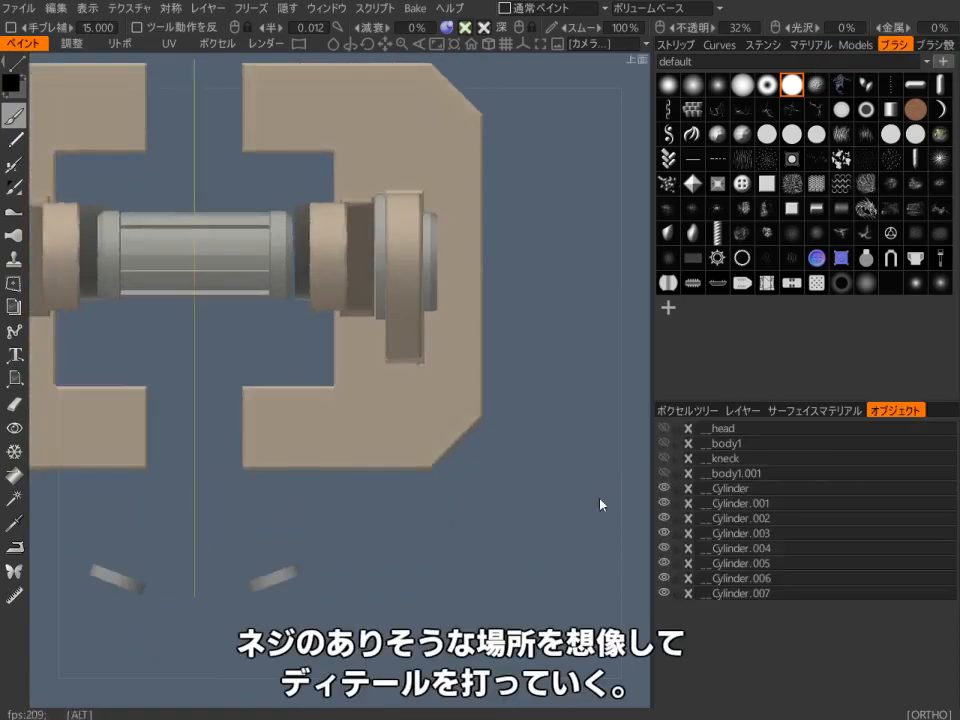
{"action": "right_click_drag", "start_coordinate": [600, 505], "coordinate": [645, 478], "text": "alt"}
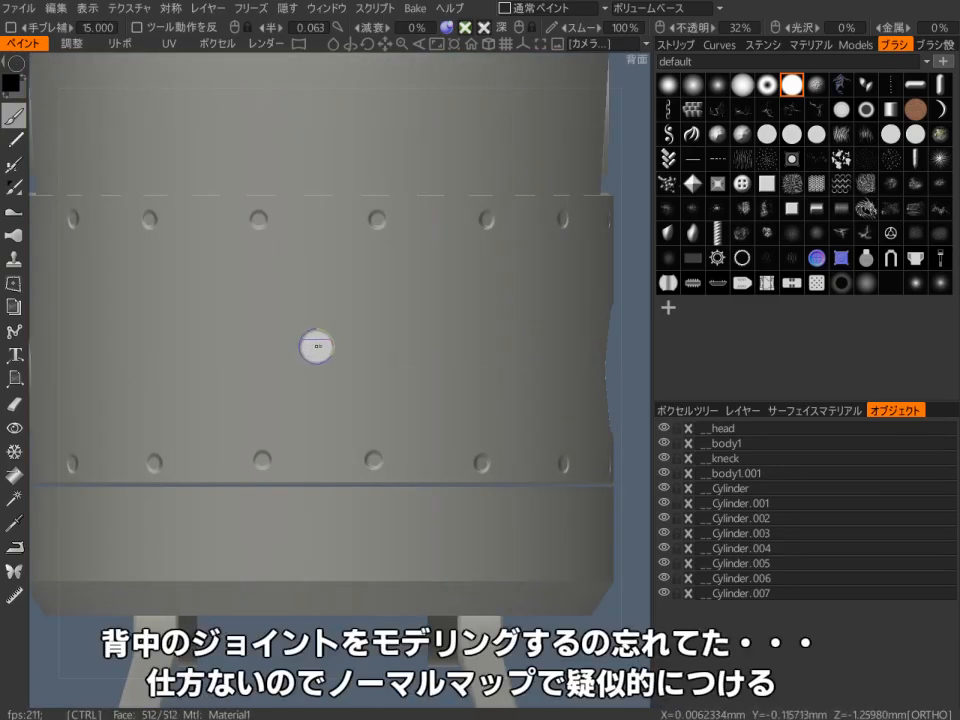
Step: Carve a circle about 0.52 mm across between the rivet rows on the back, and raise an inner disc about 0.46 mm across
{"action": "key", "text": "space"}
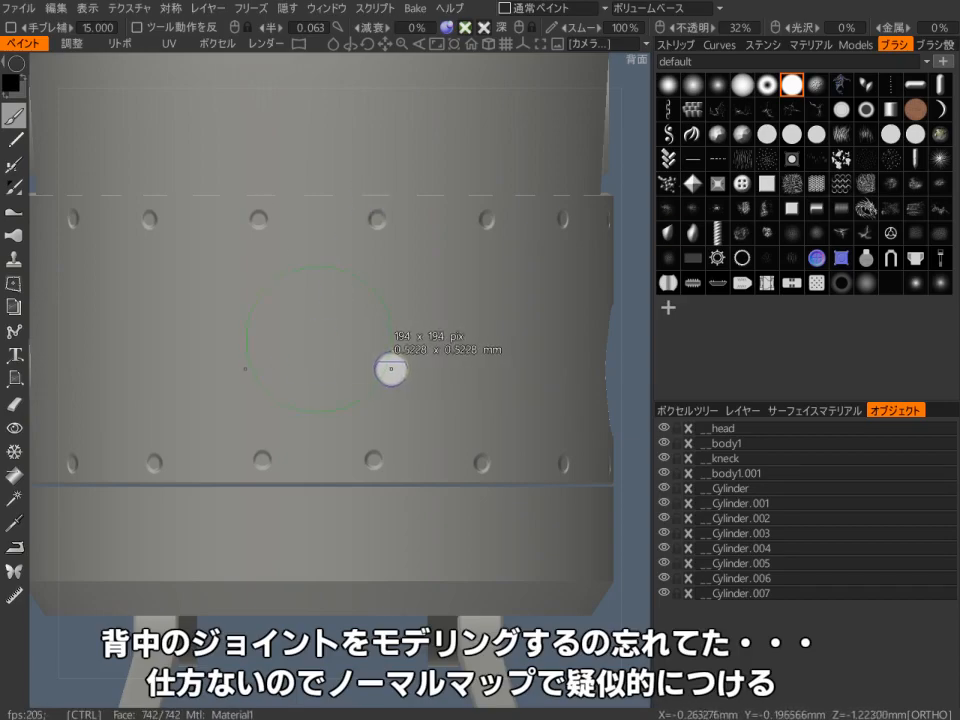
{"action": "left_click_drag", "start_coordinate": [392, 369], "coordinate": [392, 370], "text": "ctrl"}
{"action": "mouse_move", "coordinate": [320, 347]}
{"action": "right_mouse_down", "text": "alt"}
{"action": "mouse_move", "coordinate": [272, 510]}
{"action": "mouse_move", "coordinate": [318, 392]}
{"action": "right_mouse_up", "text": "alt"}
{"action": "key", "text": "ctrl+z"}
{"action": "mouse_move", "coordinate": [378, 390]}
{"action": "left_mouse_down", "text": "alt"}
{"action": "mouse_move", "coordinate": [354, 388]}
{"action": "mouse_move", "coordinate": [513, 347]}
{"action": "left_mouse_up", "text": "alt"}
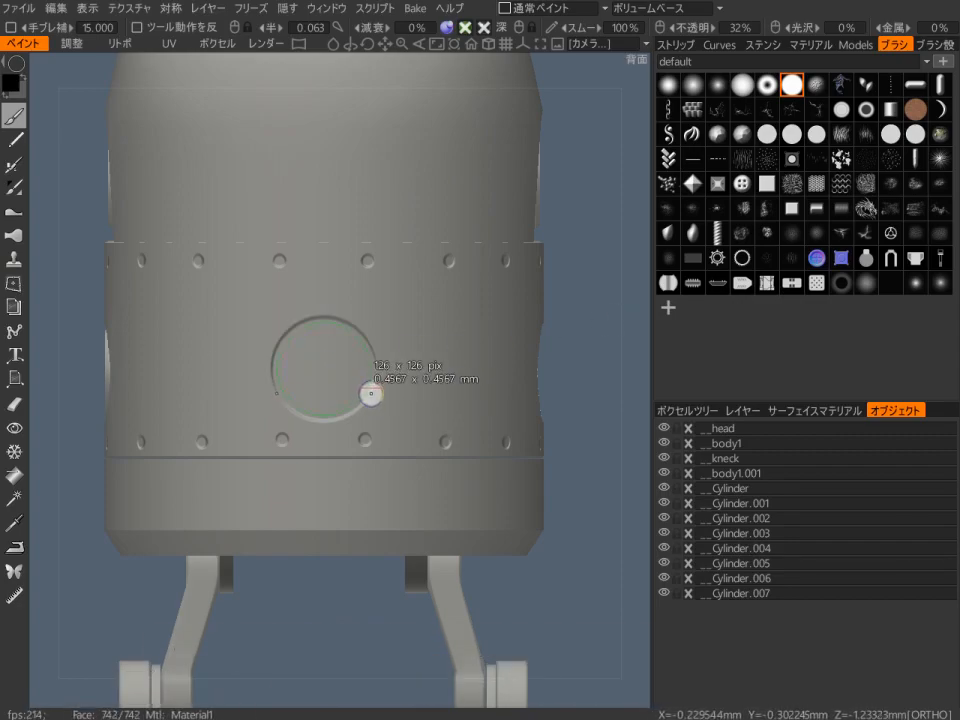
{"action": "left_click_drag", "start_coordinate": [370, 392], "coordinate": [369, 393]}
Step: With symmetry off, draw a straight diagonal screw slot across the disc on the back
{"action": "key", "text": "e"}
{"action": "left_click", "coordinate": [271, 399]}
{"action": "key", "text": "s"}
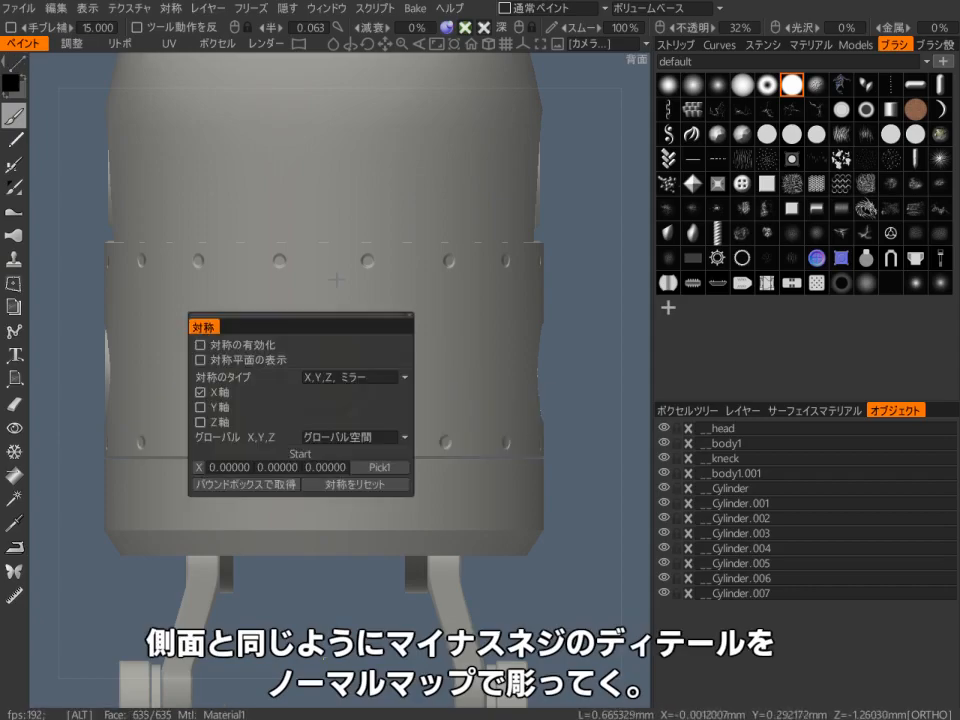
{"action": "scroll", "coordinate": [300, 380], "scroll_direction": "up", "scroll_amount": 3}
{"action": "right_click_drag", "start_coordinate": [293, 386], "coordinate": [286, 388]}
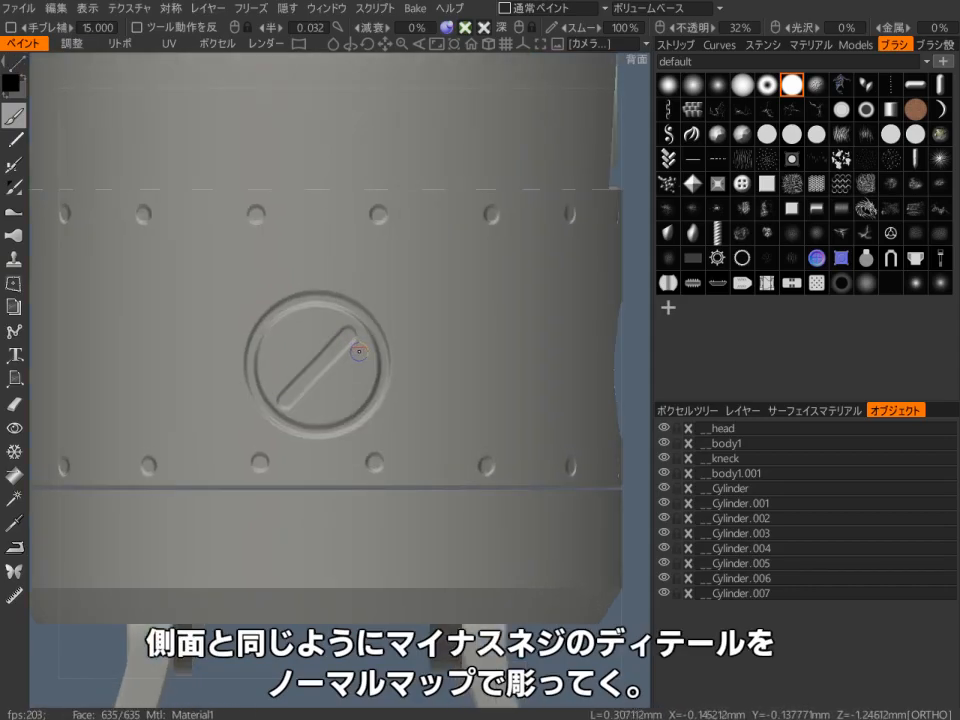
Step: Carve small dots beside the diagonal slot on the back disc, undoing the wrong first stamp
{"action": "key", "text": "e"}
{"action": "left_click", "coordinate": [362, 353]}
{"action": "key", "text": "ctrl+z"}
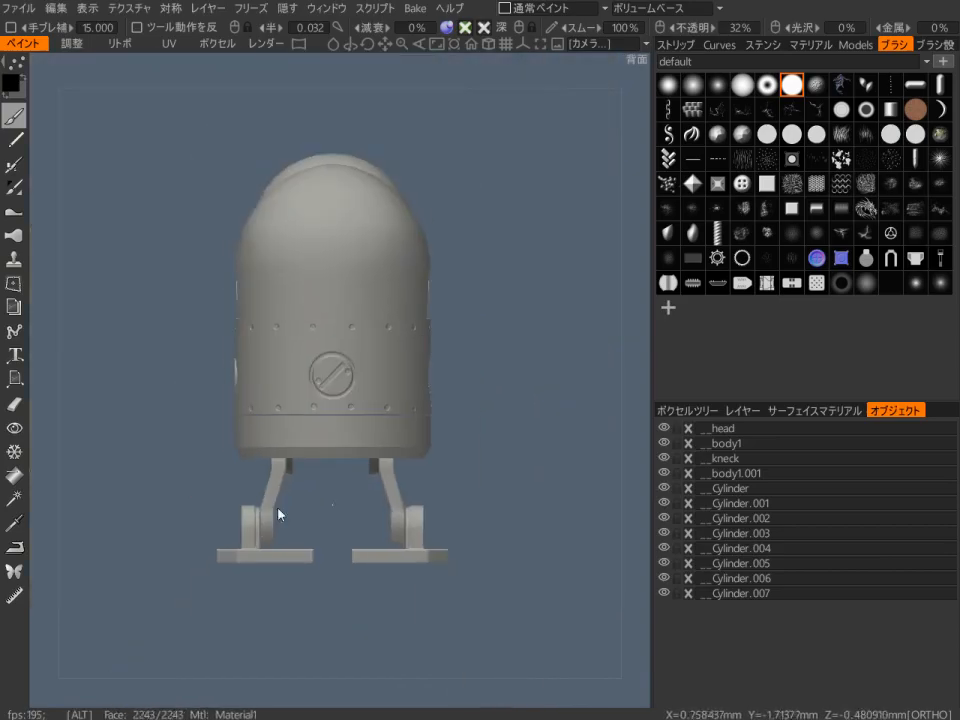
{"action": "left_click", "coordinate": [372, 350], "text": "ctrl"}
Step: Add a new layer named Maincolor above Layer 1
{"action": "right_click_drag", "start_coordinate": [372, 350], "coordinate": [266, 553], "text": "alt"}
{"action": "mouse_move", "coordinate": [266, 553]}
{"action": "left_mouse_down", "text": "alt"}
{"action": "mouse_move", "coordinate": [539, 506]}
{"action": "mouse_move", "coordinate": [624, 508]}
{"action": "mouse_move", "coordinate": [532, 500]}
{"action": "left_mouse_up", "text": "alt"}
{"action": "left_click_drag", "start_coordinate": [480, 460], "coordinate": [557, 500], "text": "alt"}
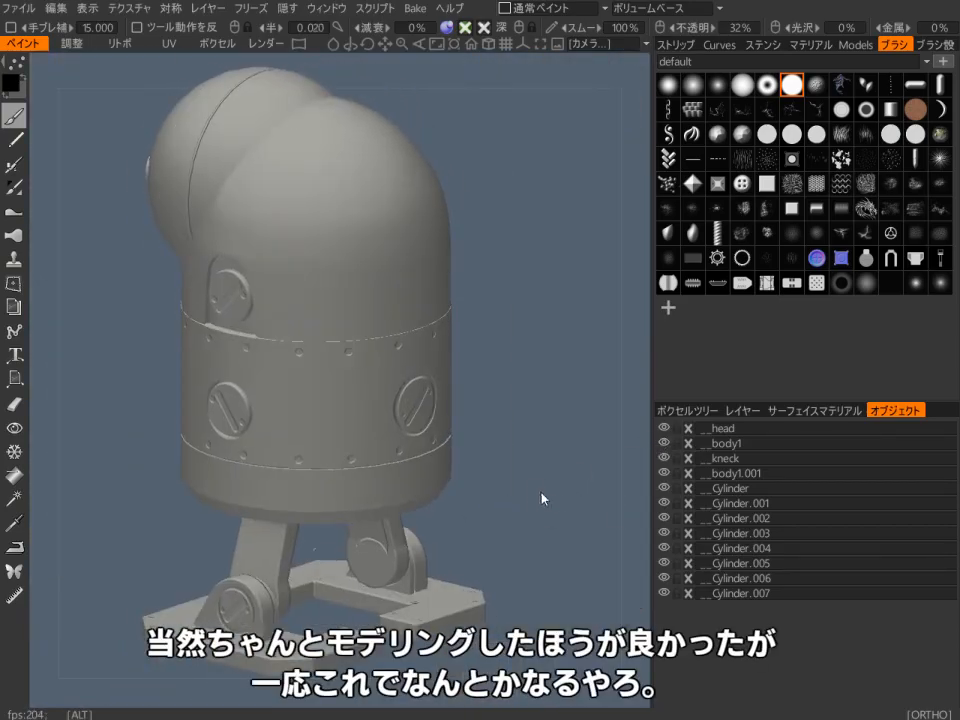
{"action": "middle_click_drag", "start_coordinate": [557, 500], "coordinate": [545, 532], "text": "alt"}
{"action": "left_click_drag", "start_coordinate": [345, 560], "coordinate": [512, 502], "text": "alt"}
{"action": "right_click_drag", "start_coordinate": [512, 507], "coordinate": [545, 543], "text": "alt"}
{"action": "left_click", "coordinate": [741, 411]}
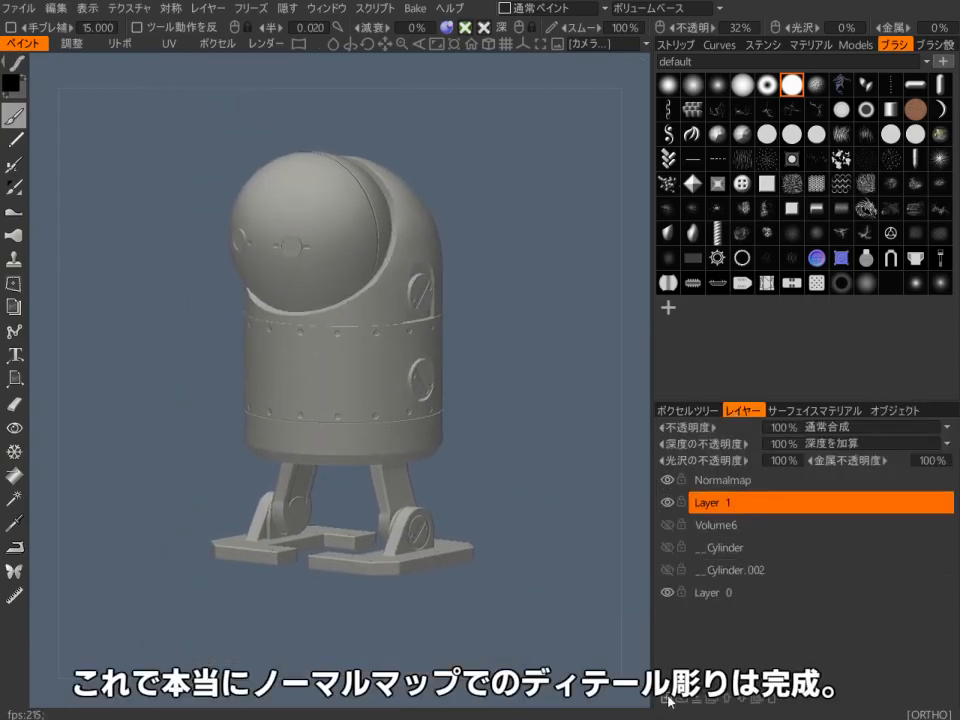
{"action": "type", "text": "Maincolor"}
{"action": "key", "text": "Return"}
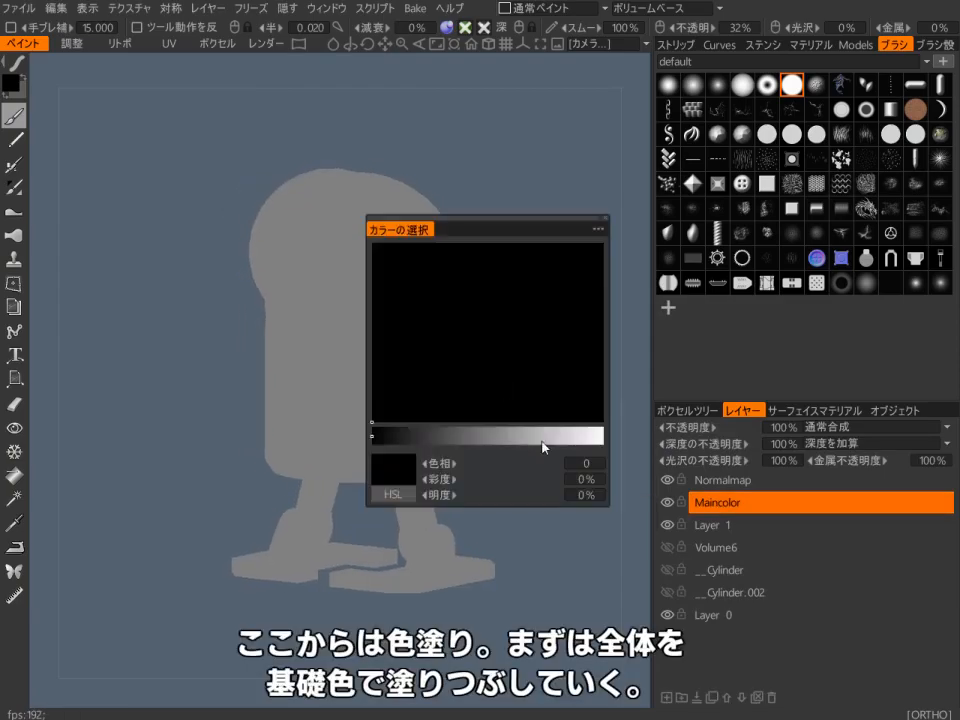
Step: Choose a light grey and fill the body, joints and legs with it on the Maincolor layer
{"action": "left_click", "coordinate": [543, 447]}
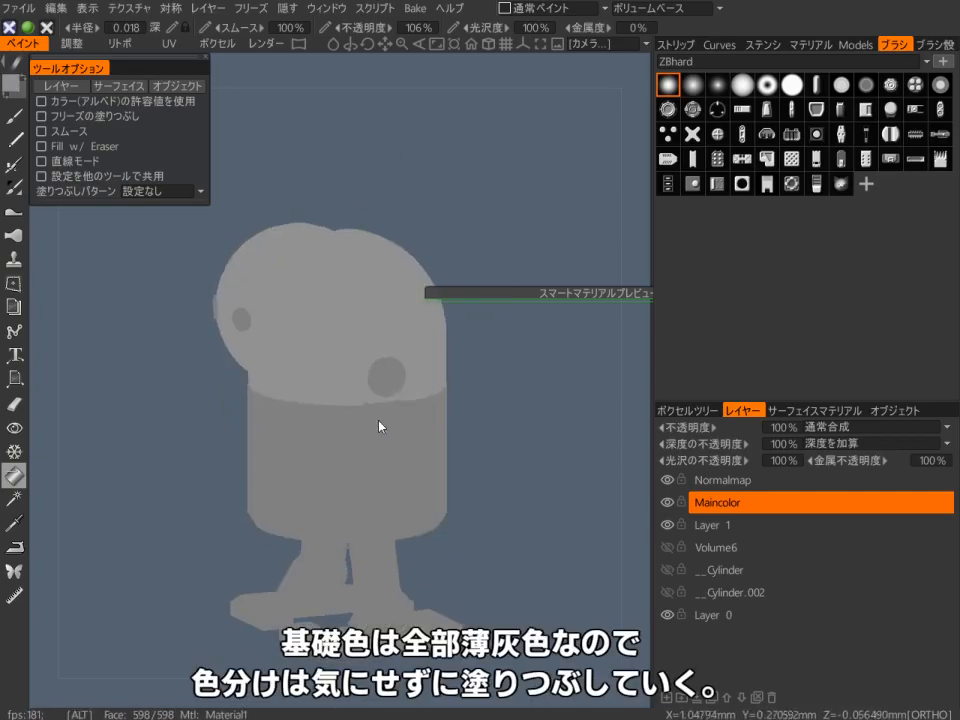
{"action": "left_click", "coordinate": [378, 426]}
{"action": "left_click", "coordinate": [387, 377]}
{"action": "left_click", "coordinate": [386, 466]}
{"action": "left_click", "coordinate": [376, 572]}
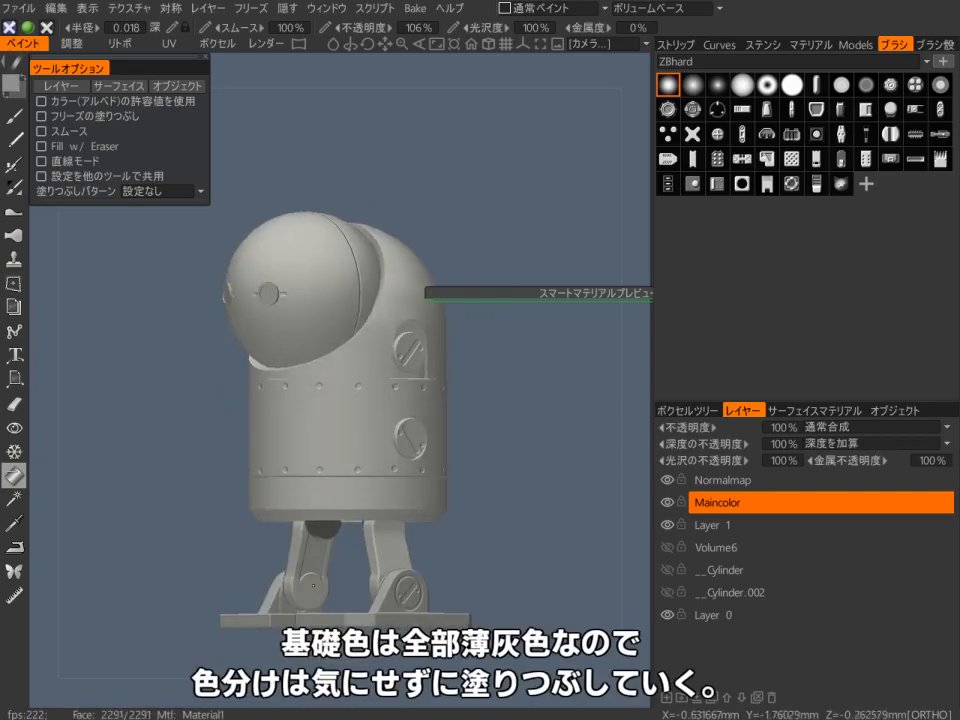
{"action": "left_click_drag", "start_coordinate": [404, 585], "coordinate": [488, 507], "text": "alt"}
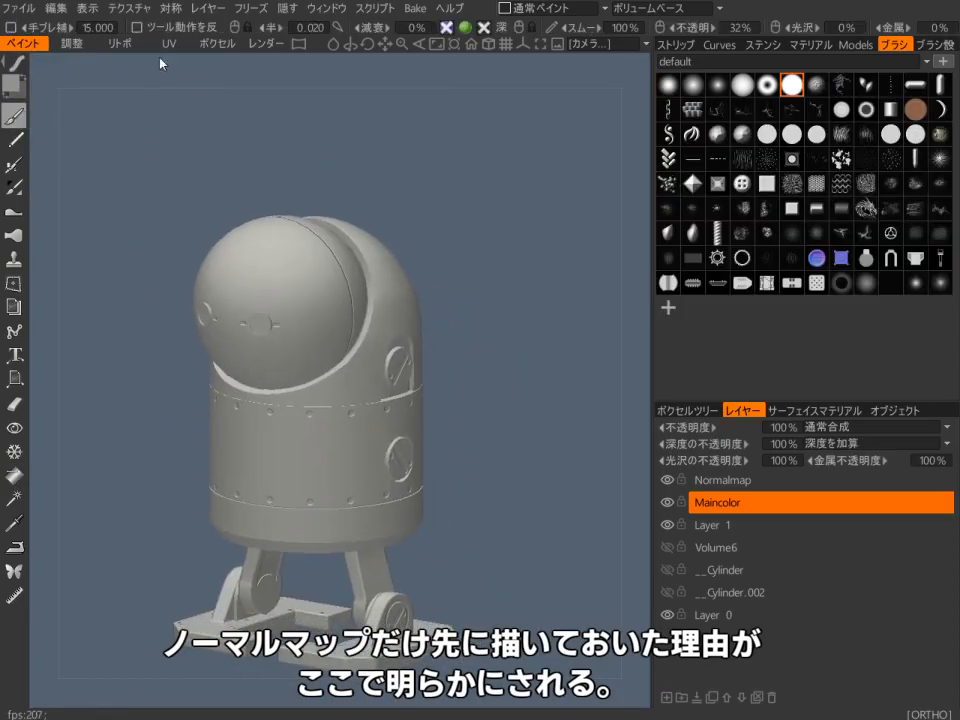
Step: Calculate the curvature map of the robot with the default settings
{"action": "left_click", "coordinate": [121, 10]}
{"action": "left_click", "coordinate": [155, 276]}
{"action": "left_click", "coordinate": [300, 506]}
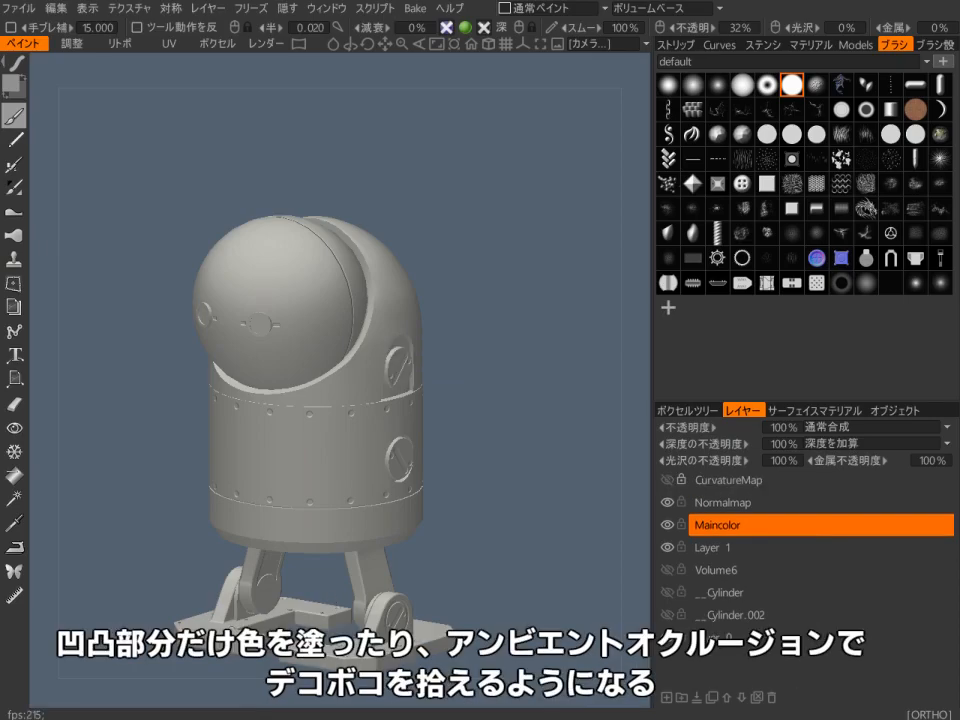
Step: Toggle the CurvatureMap layer on and off to preview the highlighted edges
{"action": "left_click_drag", "start_coordinate": [586, 430], "coordinate": [558, 472]}
{"action": "left_click", "coordinate": [667, 480]}
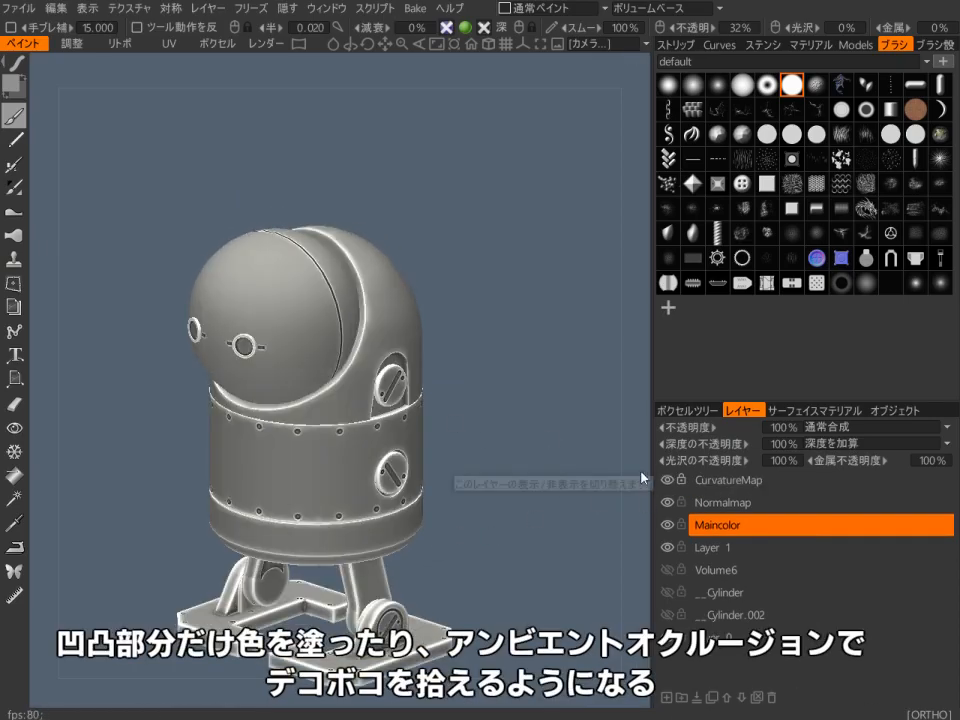
{"action": "left_click", "coordinate": [667, 480]}
Step: Calculate the ambient occlusion of the robot with the default settings
{"action": "left_click", "coordinate": [128, 8]}
{"action": "left_click", "coordinate": [171, 291]}
{"action": "left_click", "coordinate": [225, 456]}
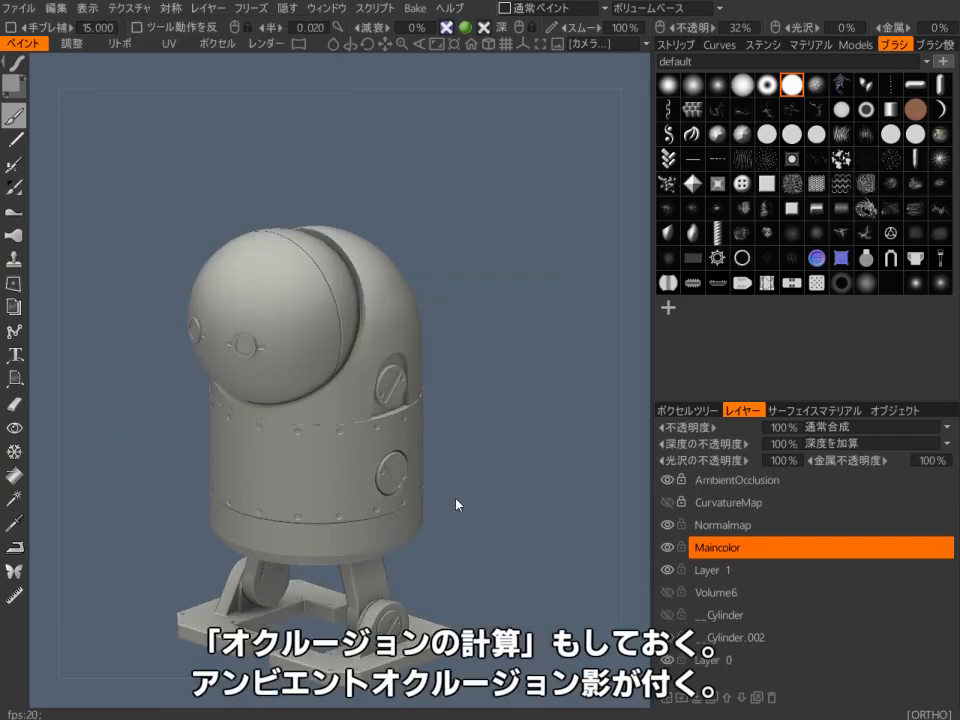
Step: Check the AmbientOcclusion layer's shading in colour-only display, and return to the shaded display
{"action": "left_click", "coordinate": [668, 481]}
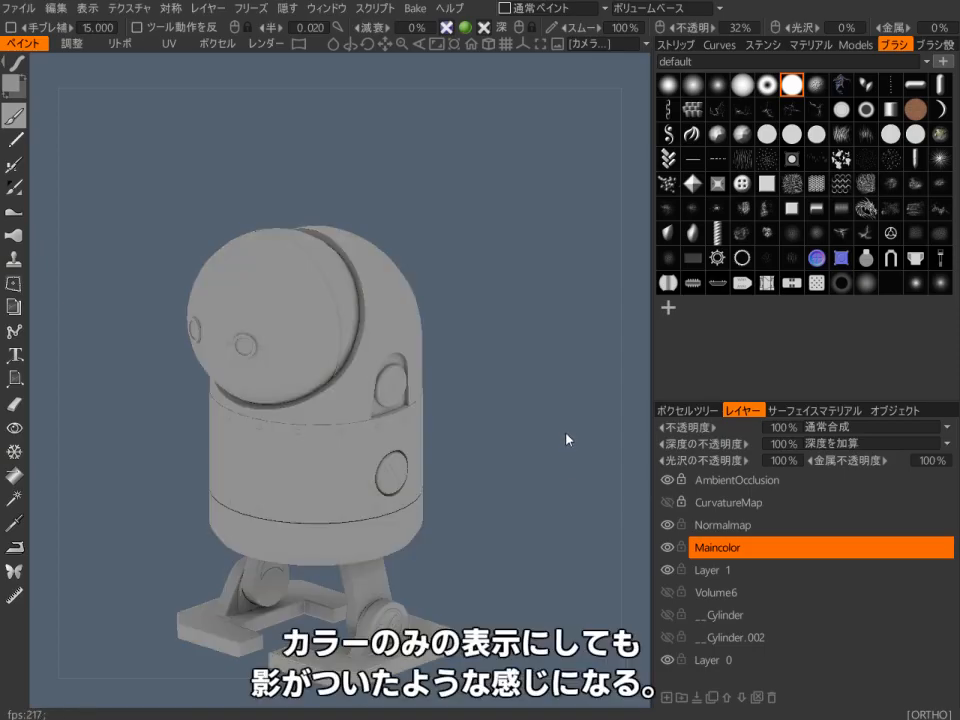
{"action": "mouse_move", "coordinate": [568, 439]}
{"action": "left_mouse_down", "text": "alt"}
{"action": "mouse_move", "coordinate": [407, 499]}
{"action": "mouse_move", "coordinate": [572, 538]}
{"action": "mouse_move", "coordinate": [436, 529]}
{"action": "left_mouse_up", "text": "alt"}
{"action": "key", "text": "2"}
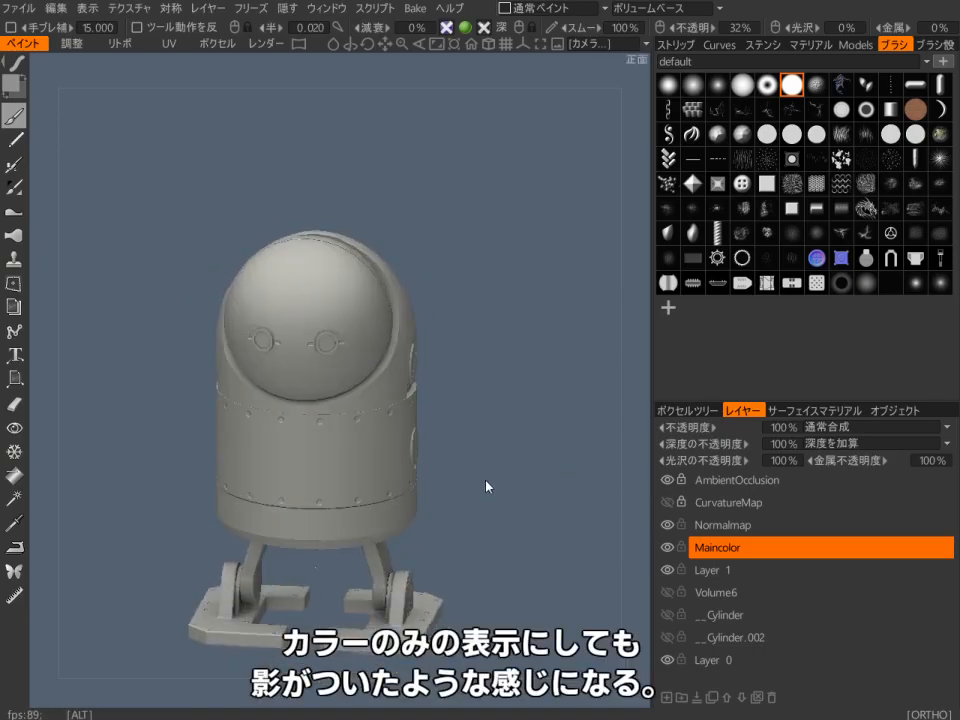
Step: Add a new layer named rust above Maincolor and open the stencil library
{"action": "left_click_drag", "start_coordinate": [497, 486], "coordinate": [430, 482], "text": "alt"}
{"action": "right_click_drag", "start_coordinate": [430, 482], "coordinate": [514, 347], "text": "alt"}
{"action": "mouse_move", "coordinate": [514, 347]}
{"action": "left_mouse_down", "text": "alt"}
{"action": "mouse_move", "coordinate": [501, 476]}
{"action": "mouse_move", "coordinate": [439, 481]}
{"action": "left_mouse_up", "text": "alt"}
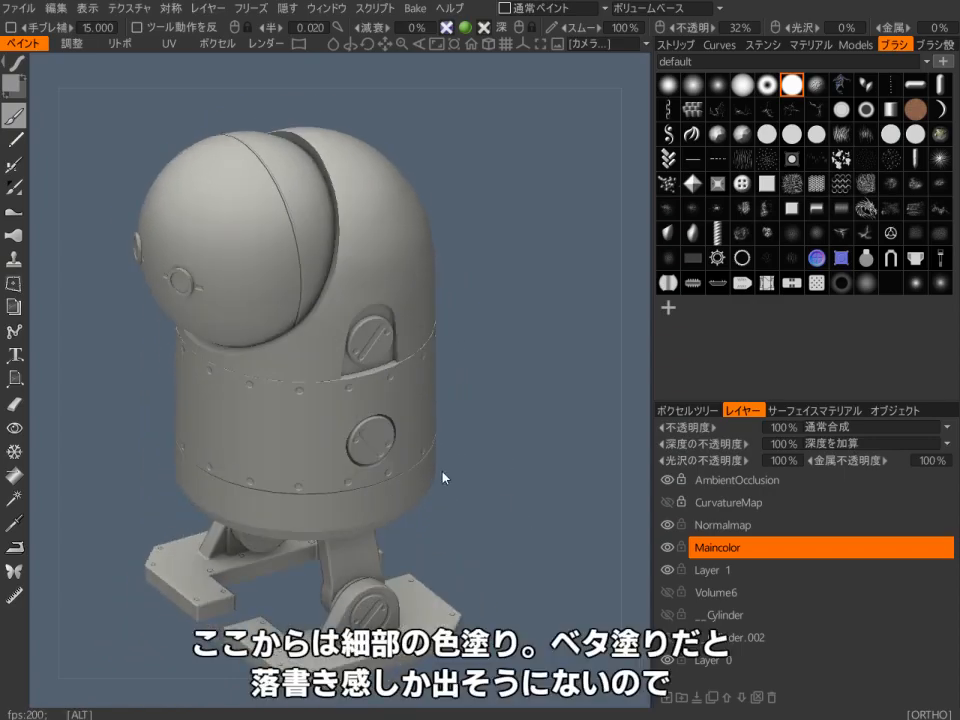
{"action": "left_click_drag", "start_coordinate": [516, 476], "coordinate": [455, 432], "text": "alt"}
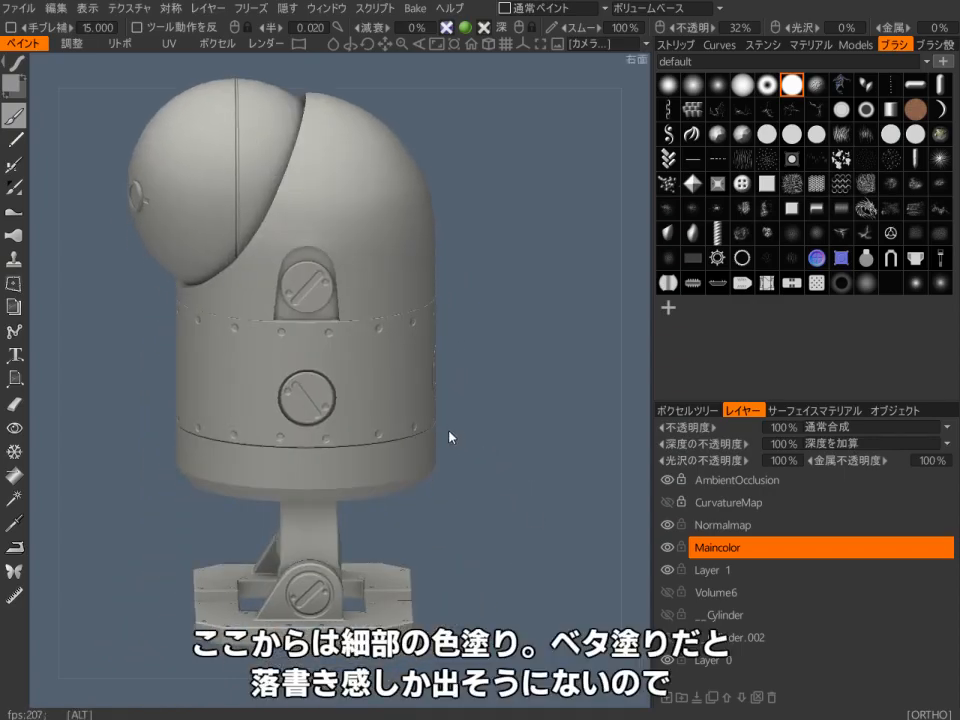
{"action": "middle_click_drag", "start_coordinate": [512, 475], "coordinate": [578, 543], "text": "alt"}
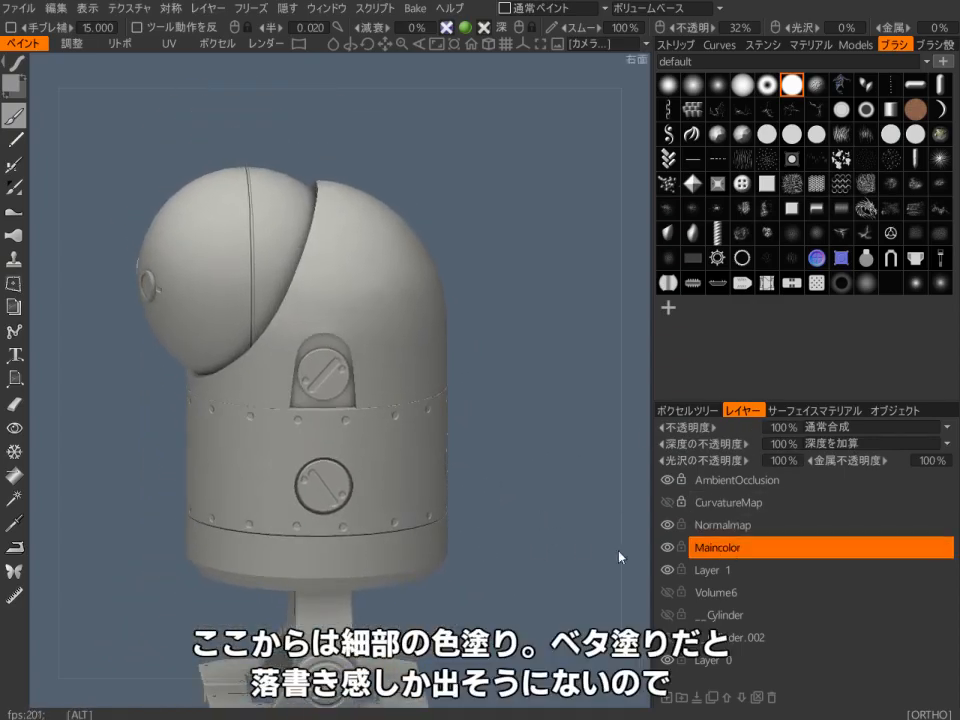
{"action": "left_click", "coordinate": [667, 698]}
{"action": "type", "text": "rust"}
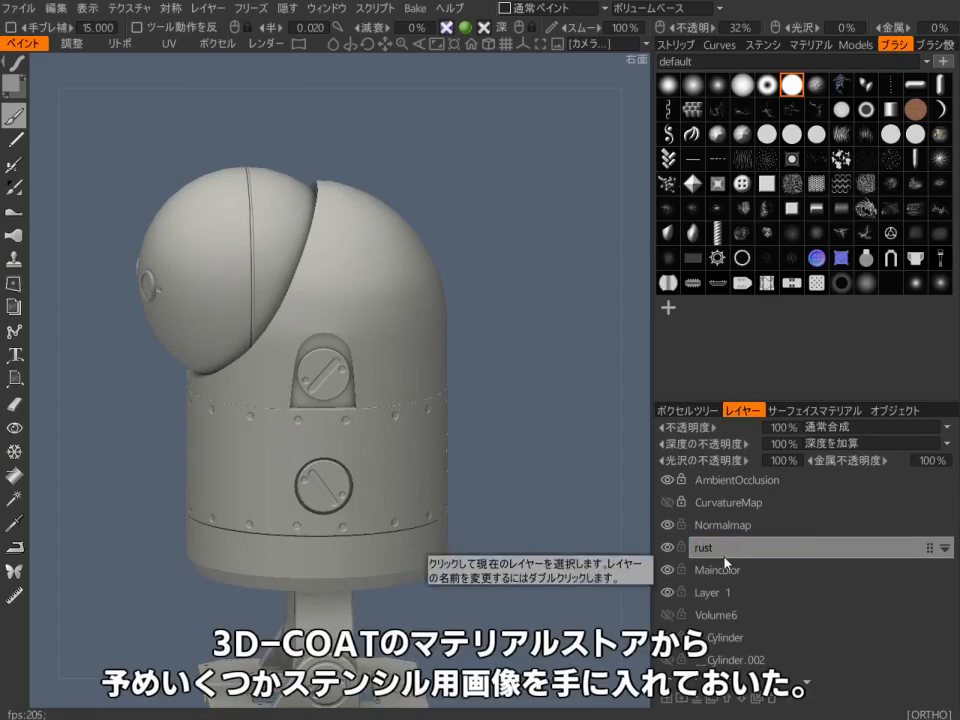
{"action": "left_click", "coordinate": [766, 44]}
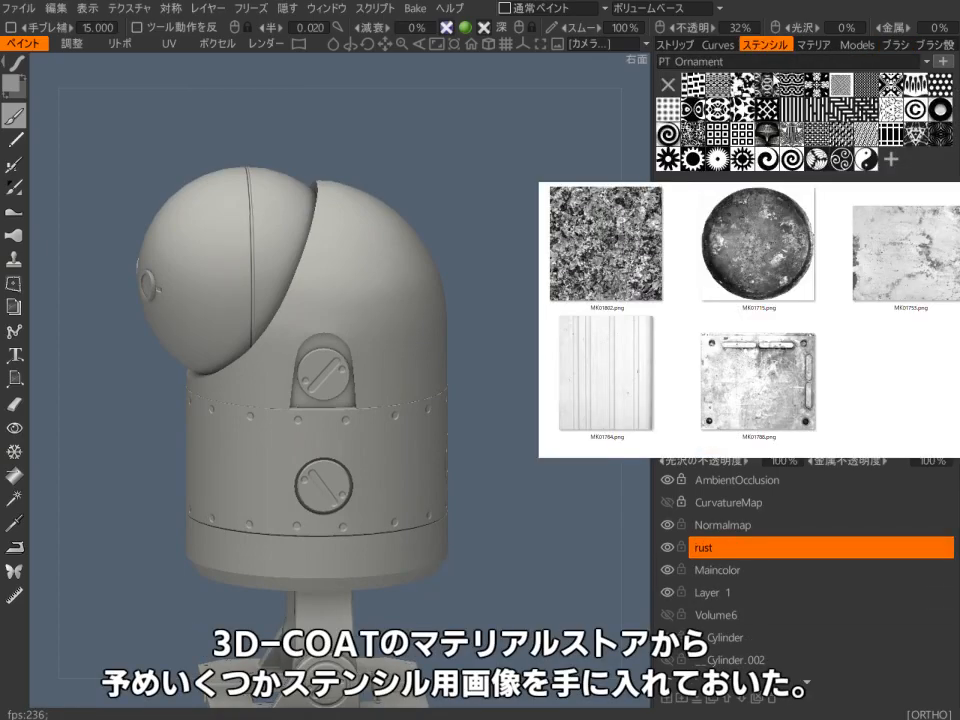
Step: Open the Circles stencil set, select the light stained-metal stencil, and enlarge its pattern over the robot
{"action": "left_click", "coordinate": [740, 80]}
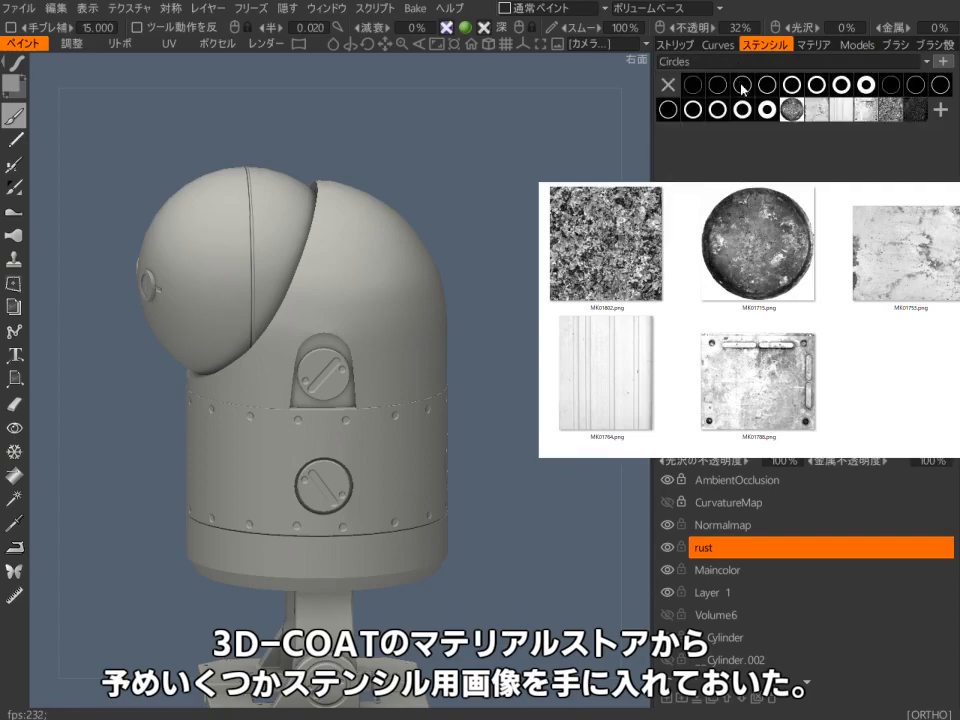
{"action": "left_click", "coordinate": [817, 110]}
{"action": "left_click_drag", "start_coordinate": [396, 388], "coordinate": [515, 188], "text": "alt"}
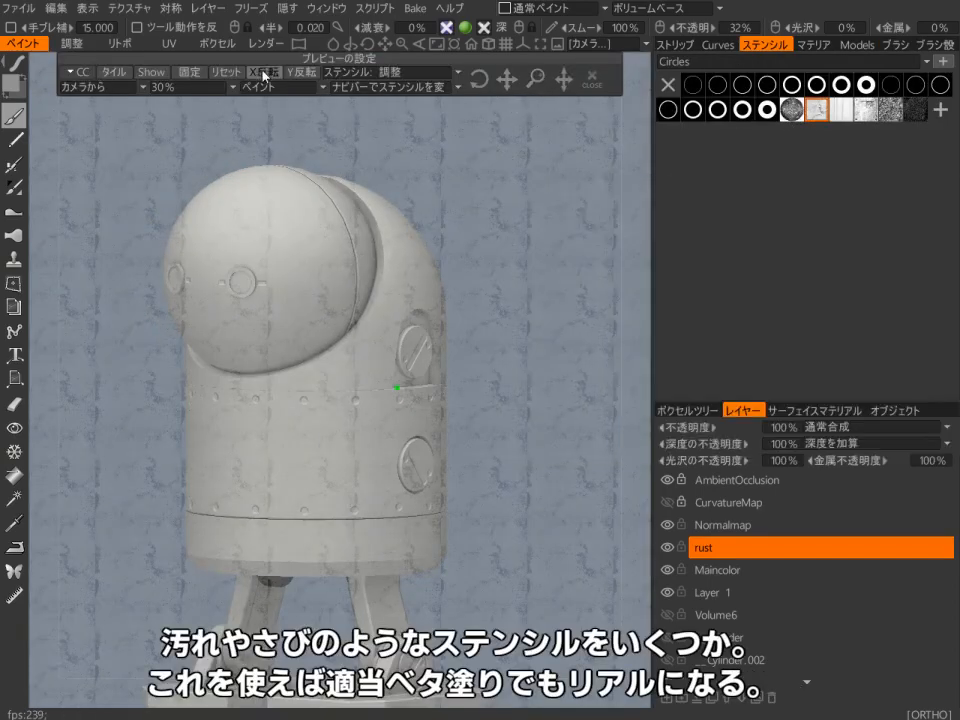
{"action": "left_click_drag", "start_coordinate": [536, 79], "coordinate": [600, 80]}
{"action": "left_click_drag", "start_coordinate": [339, 379], "coordinate": [526, 220], "text": "alt"}
{"action": "right_click_drag", "start_coordinate": [526, 220], "coordinate": [562, 178], "text": "alt"}
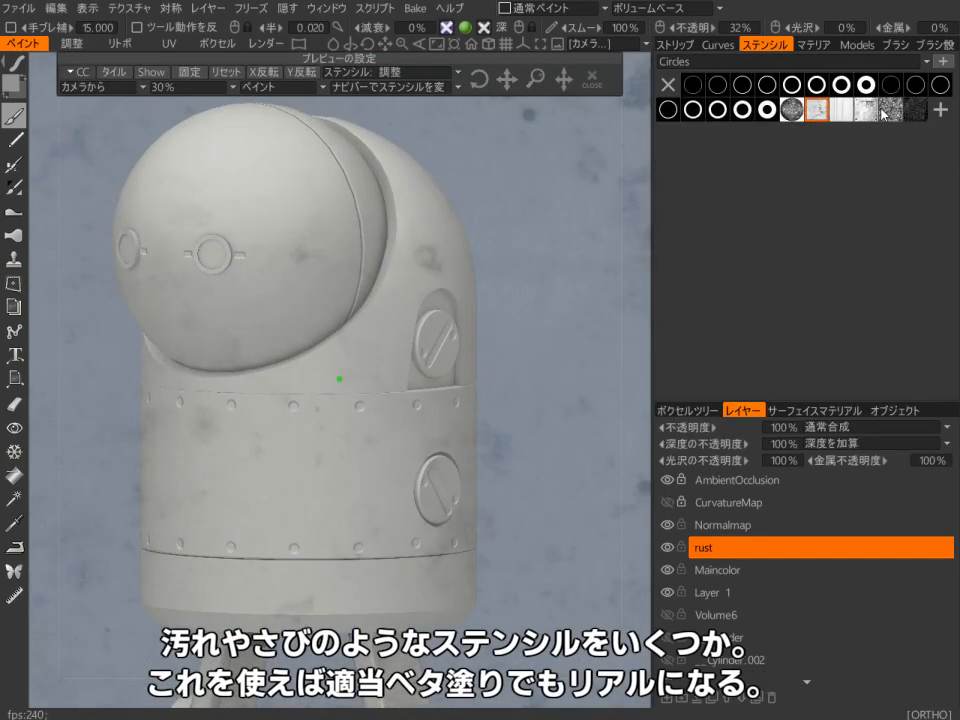
Step: Paint brown rust around the body's rivets and screw covers on the rust layer, using the round grunge stencil
{"action": "left_click", "coordinate": [888, 114]}
{"action": "left_click_drag", "start_coordinate": [575, 347], "coordinate": [630, 338], "text": "alt"}
{"action": "right_click_drag", "start_coordinate": [630, 338], "coordinate": [640, 300], "text": "alt"}
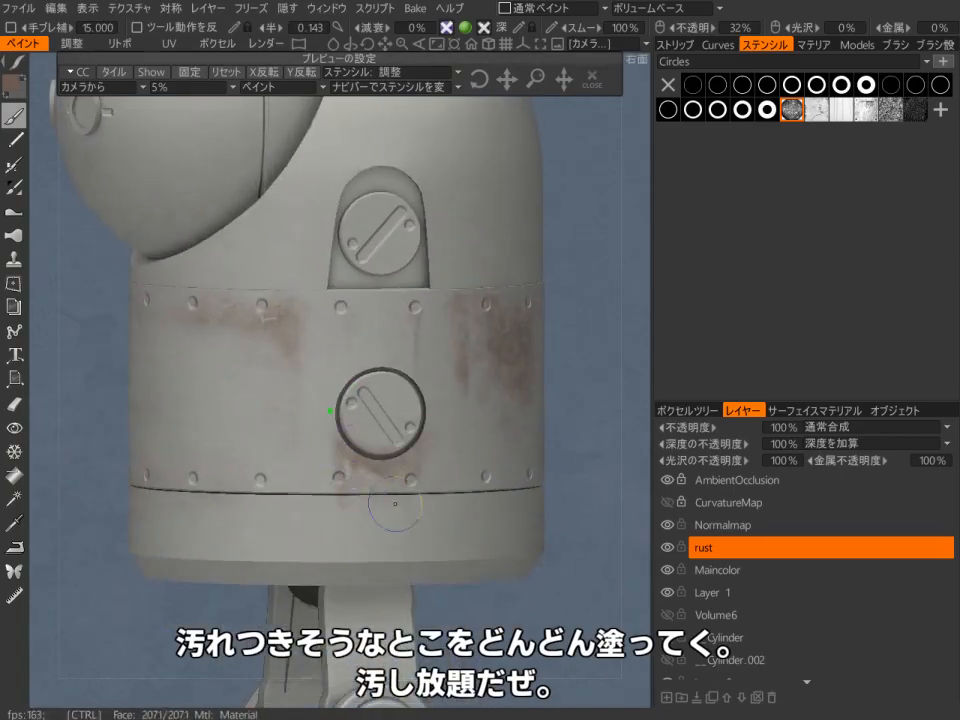
{"action": "key", "text": "space"}
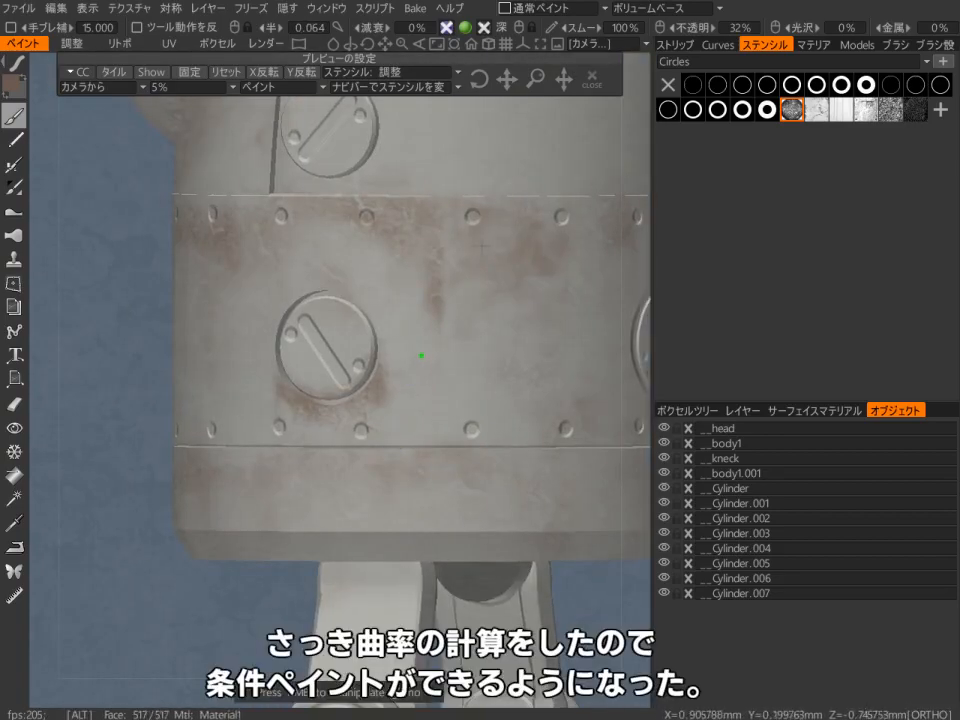
Step: Limit painting to curved areas (湾曲領域で増加) and paint rust along the edges of the body's lower section
{"action": "left_click", "coordinate": [550, 8]}
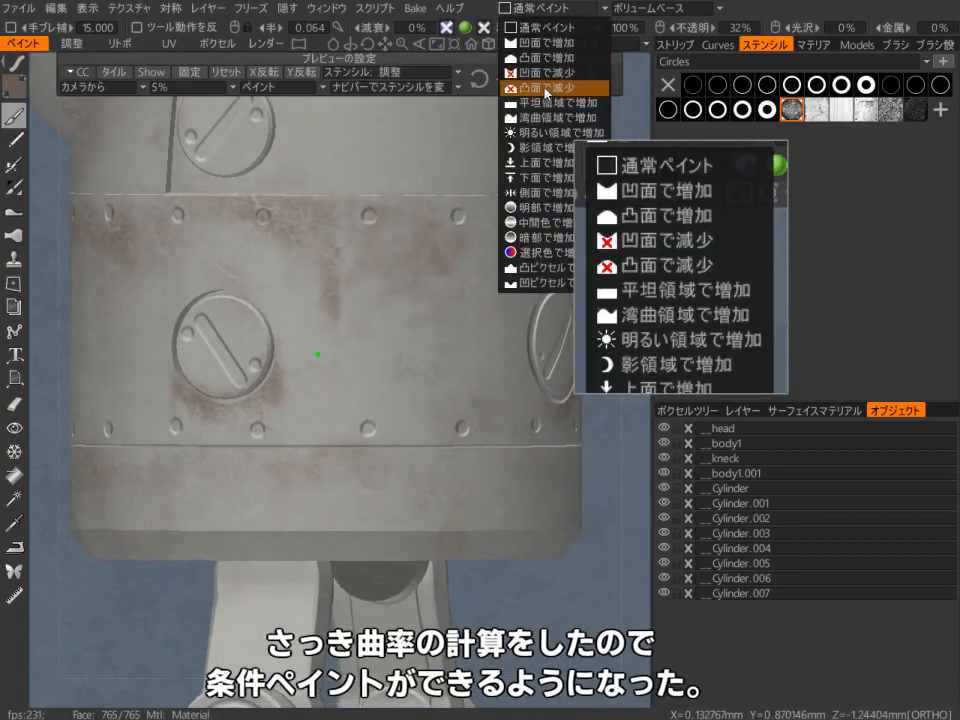
{"action": "left_click", "coordinate": [545, 117]}
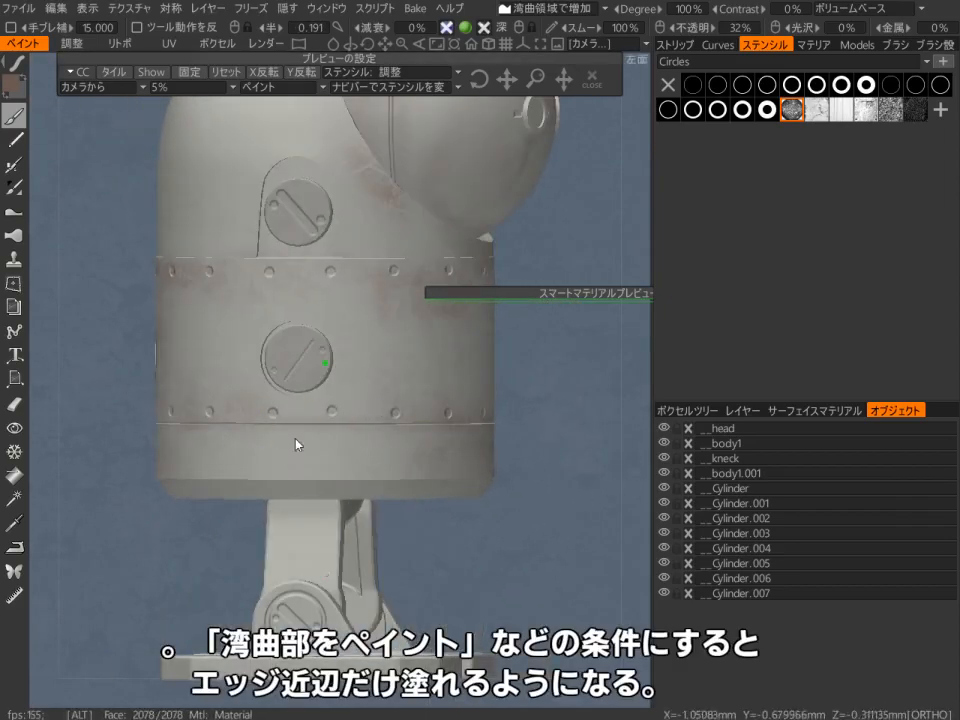
{"action": "left_click_drag", "start_coordinate": [291, 447], "coordinate": [283, 429], "text": "alt"}
{"action": "left_click_drag", "start_coordinate": [417, 483], "coordinate": [231, 474], "text": "alt"}
{"action": "left_click_drag", "start_coordinate": [400, 465], "coordinate": [231, 450], "text": "alt"}
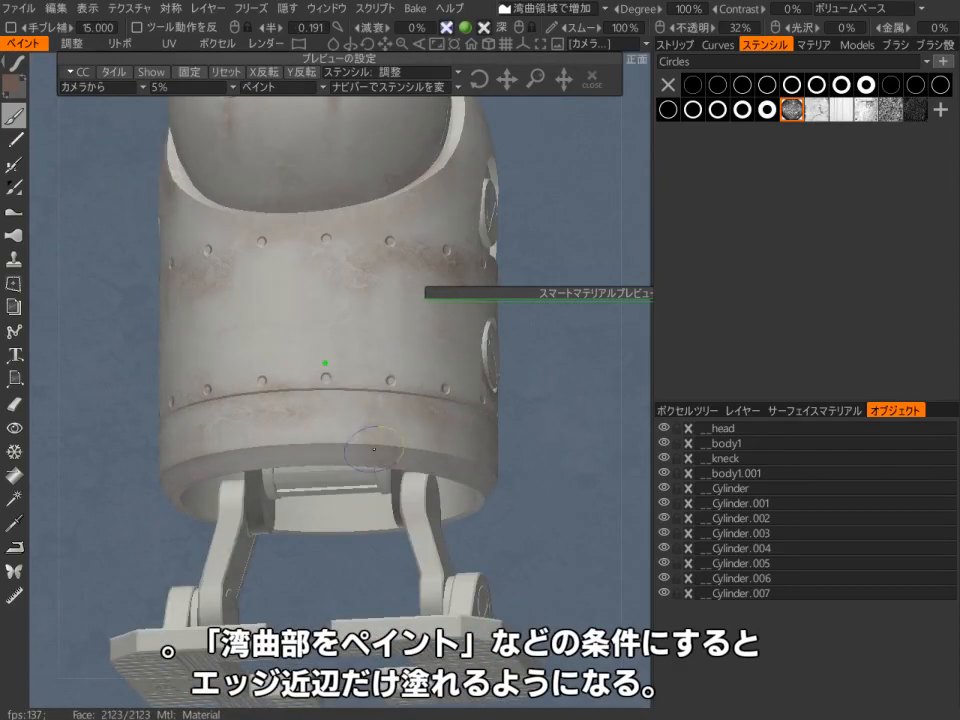
Step: Paint rust on the robot's head and along the rim of the neck opening from the front and both sides
{"action": "left_click_drag", "start_coordinate": [440, 270], "coordinate": [279, 243], "text": "alt"}
{"action": "middle_click_drag", "start_coordinate": [279, 243], "coordinate": [287, 390], "text": "alt"}
{"action": "left_click_drag", "start_coordinate": [287, 390], "coordinate": [502, 456], "text": "alt"}
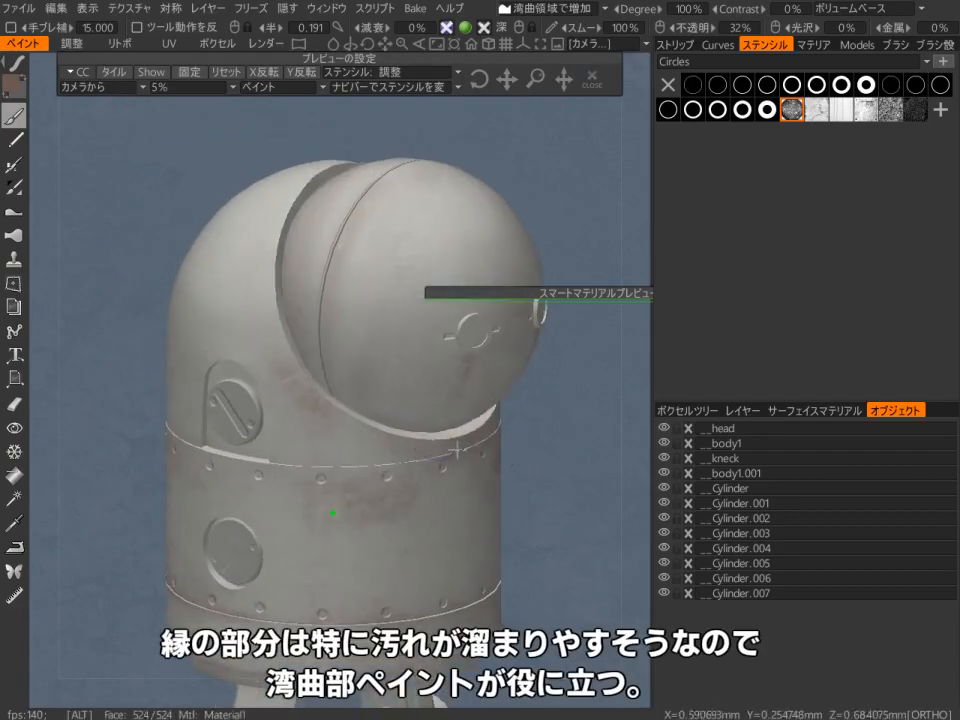
{"action": "left_click_drag", "start_coordinate": [240, 455], "coordinate": [510, 440], "text": "alt"}
{"action": "left_click_drag", "start_coordinate": [230, 415], "coordinate": [274, 430], "text": "alt"}
{"action": "middle_click_drag", "start_coordinate": [274, 430], "coordinate": [302, 459], "text": "alt"}
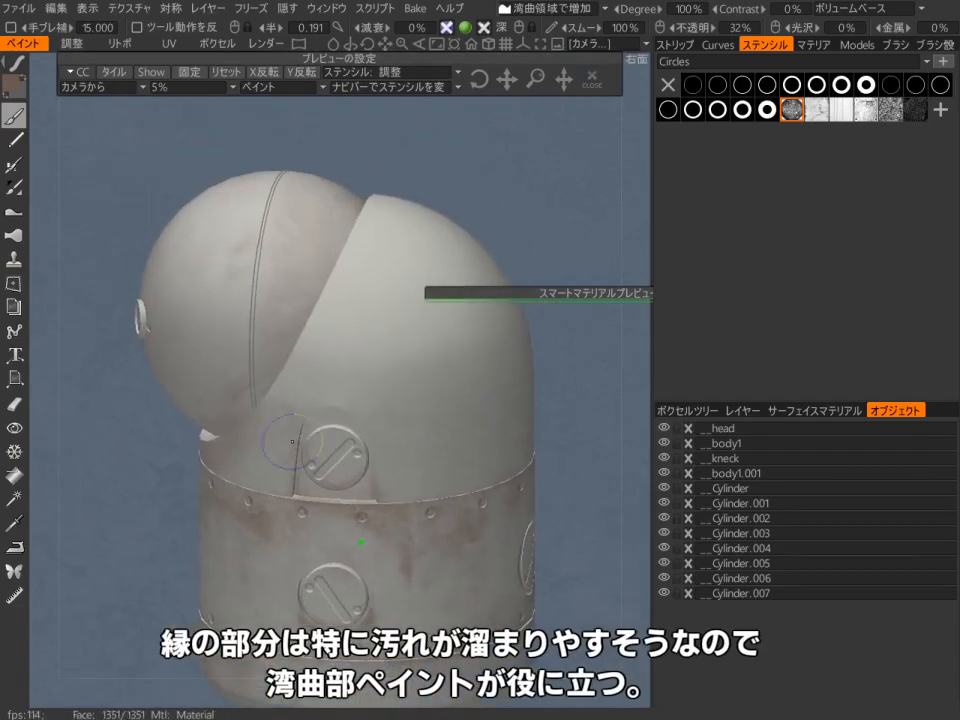
{"action": "left_click_drag", "start_coordinate": [380, 444], "coordinate": [310, 508], "text": "alt"}
{"action": "left_click_drag", "start_coordinate": [310, 438], "coordinate": [400, 430], "text": "alt"}
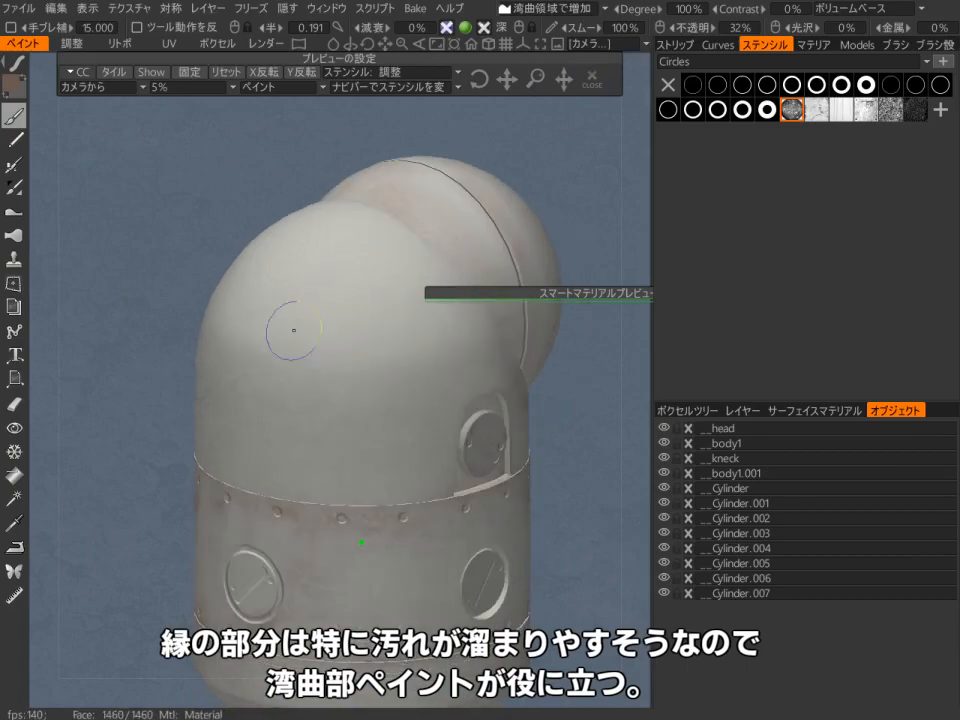
Step: Paint rust on the edges at the back of the body and along its lower rim
{"action": "left_click_drag", "start_coordinate": [253, 368], "coordinate": [300, 300], "text": "alt"}
{"action": "middle_click_drag", "start_coordinate": [330, 583], "coordinate": [294, 372], "text": "alt"}
{"action": "left_click_drag", "start_coordinate": [294, 375], "coordinate": [470, 530], "text": "alt"}
{"action": "middle_click_drag", "start_coordinate": [470, 464], "coordinate": [396, 397], "text": "alt"}
{"action": "left_click_drag", "start_coordinate": [396, 397], "coordinate": [342, 546], "text": "alt"}
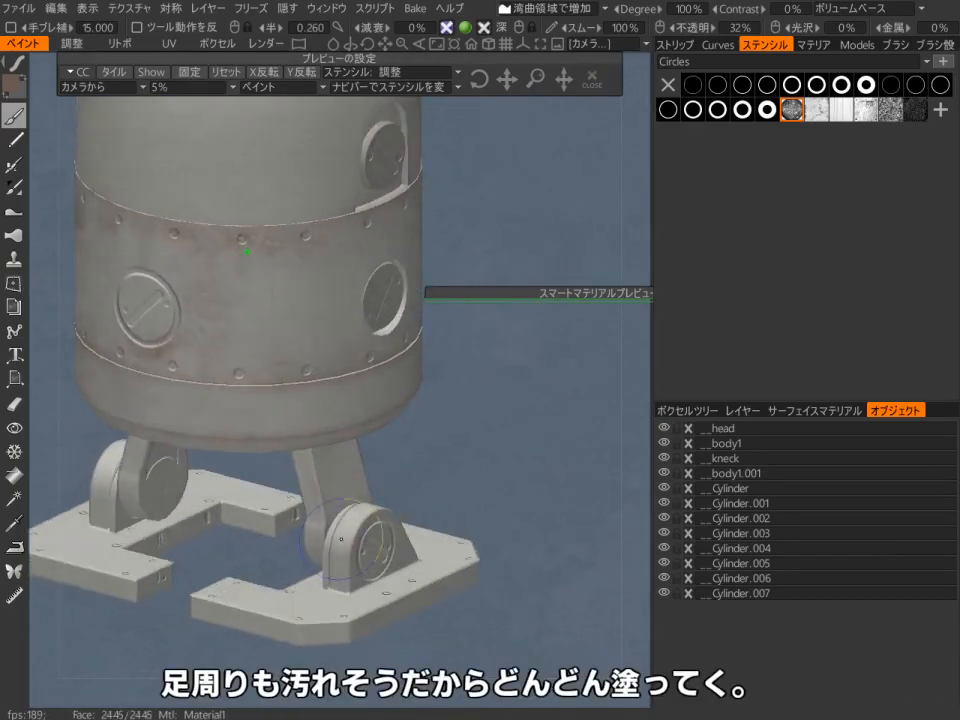
Step: Paint rust along the edges of the legs, the ankle joints and both feet
{"action": "mouse_move", "coordinate": [400, 615]}
{"action": "left_mouse_down", "text": "alt"}
{"action": "mouse_move", "coordinate": [300, 632]}
{"action": "mouse_move", "coordinate": [325, 622]}
{"action": "left_mouse_up", "text": "alt"}
{"action": "mouse_move", "coordinate": [460, 580]}
{"action": "left_mouse_down", "text": "alt"}
{"action": "mouse_move", "coordinate": [360, 572]}
{"action": "mouse_move", "coordinate": [320, 580]}
{"action": "left_mouse_up", "text": "alt"}
{"action": "mouse_move", "coordinate": [450, 580]}
{"action": "left_mouse_down", "text": "alt"}
{"action": "mouse_move", "coordinate": [360, 590]}
{"action": "mouse_move", "coordinate": [310, 618]}
{"action": "left_mouse_up", "text": "alt"}
{"action": "middle_click_drag", "start_coordinate": [312, 636], "coordinate": [381, 540], "text": "alt"}
{"action": "left_click_drag", "start_coordinate": [381, 540], "coordinate": [345, 458], "text": "alt"}
{"action": "left_click_drag", "start_coordinate": [330, 416], "coordinate": [305, 290], "text": "alt"}
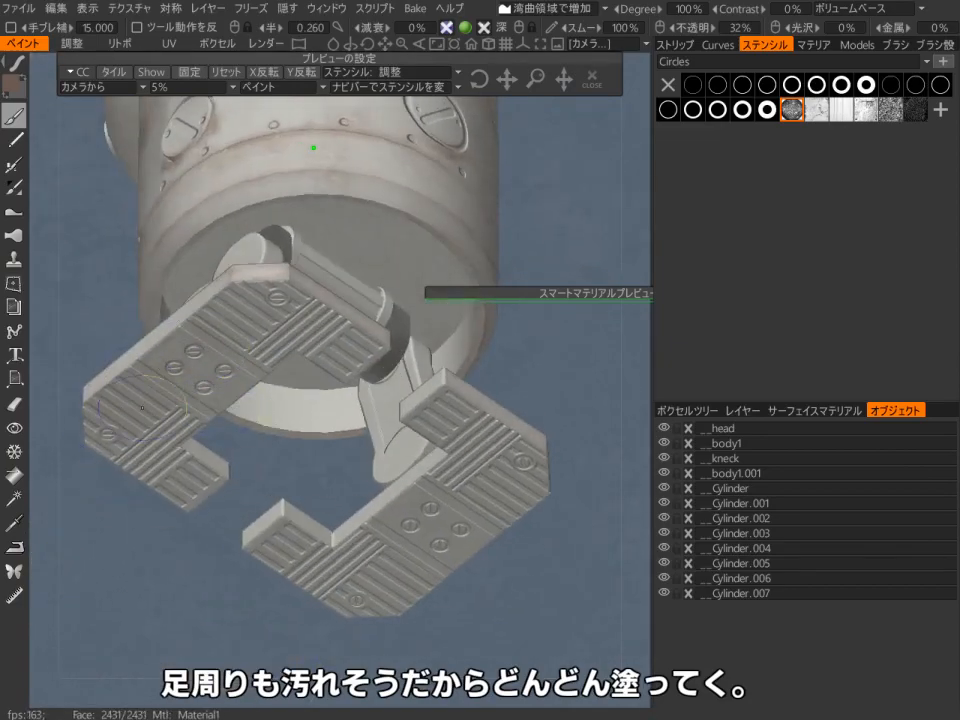
{"action": "left_click_drag", "start_coordinate": [452, 492], "coordinate": [296, 474], "text": "alt"}
{"action": "right_click_drag", "start_coordinate": [296, 474], "coordinate": [354, 570], "text": "alt"}
{"action": "middle_click_drag", "start_coordinate": [268, 405], "coordinate": [300, 484], "text": "alt"}
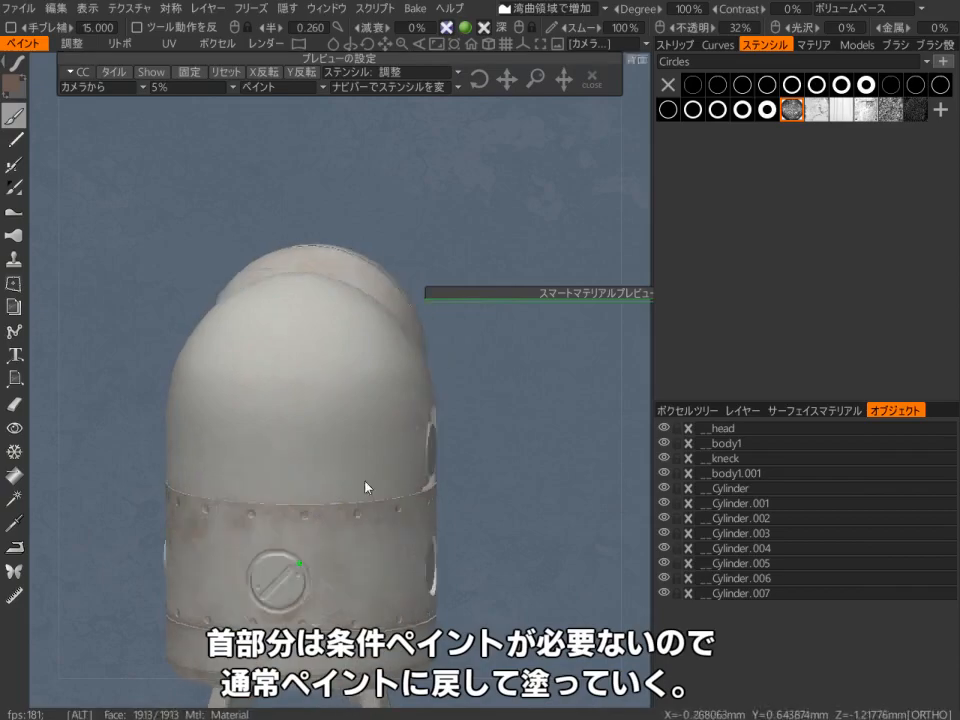
Step: Return the paint condition to 通常ペイント and paint rust on the back of the dome-shaped neck
{"action": "left_click_drag", "start_coordinate": [300, 484], "coordinate": [400, 475], "text": "alt"}
{"action": "left_click", "coordinate": [553, 9]}
{"action": "left_click", "coordinate": [550, 24]}
{"action": "right_click_drag", "start_coordinate": [430, 300], "coordinate": [437, 321], "text": "alt"}
{"action": "left_click_drag", "start_coordinate": [437, 321], "coordinate": [470, 365], "text": "alt"}
{"action": "right_click_drag", "start_coordinate": [330, 385], "coordinate": [350, 385]}
{"action": "left_click_drag", "start_coordinate": [350, 385], "coordinate": [315, 440]}
Step: Paint more rust on the sides of the neck, around the upper screw cover and along the opening's rim
{"action": "right_click_drag", "start_coordinate": [275, 497], "coordinate": [250, 497]}
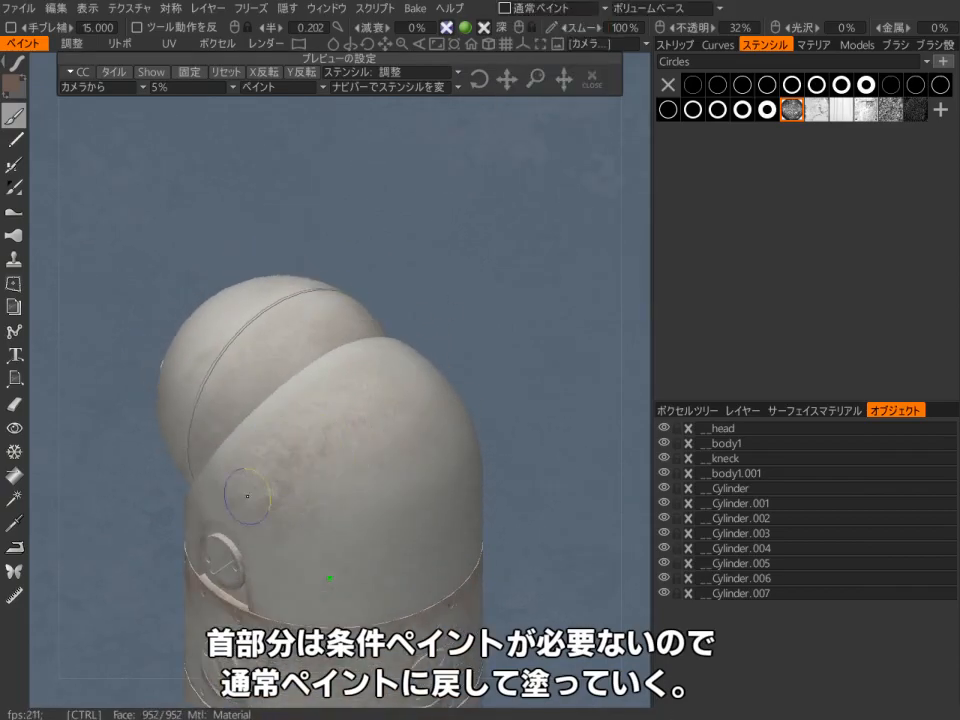
{"action": "right_click_drag", "start_coordinate": [302, 459], "coordinate": [284, 459]}
{"action": "mouse_move", "coordinate": [290, 500]}
{"action": "left_mouse_down"}
{"action": "mouse_move", "coordinate": [336, 583]}
{"action": "mouse_move", "coordinate": [309, 534]}
{"action": "mouse_move", "coordinate": [335, 530]}
{"action": "left_mouse_up"}
{"action": "mouse_move", "coordinate": [350, 480]}
{"action": "left_mouse_down"}
{"action": "mouse_move", "coordinate": [394, 424]}
{"action": "mouse_move", "coordinate": [321, 507]}
{"action": "mouse_move", "coordinate": [300, 350]}
{"action": "mouse_move", "coordinate": [261, 457]}
{"action": "mouse_move", "coordinate": [249, 358]}
{"action": "mouse_move", "coordinate": [262, 290]}
{"action": "left_mouse_up"}
{"action": "right_click_drag", "start_coordinate": [309, 450], "coordinate": [292, 450]}
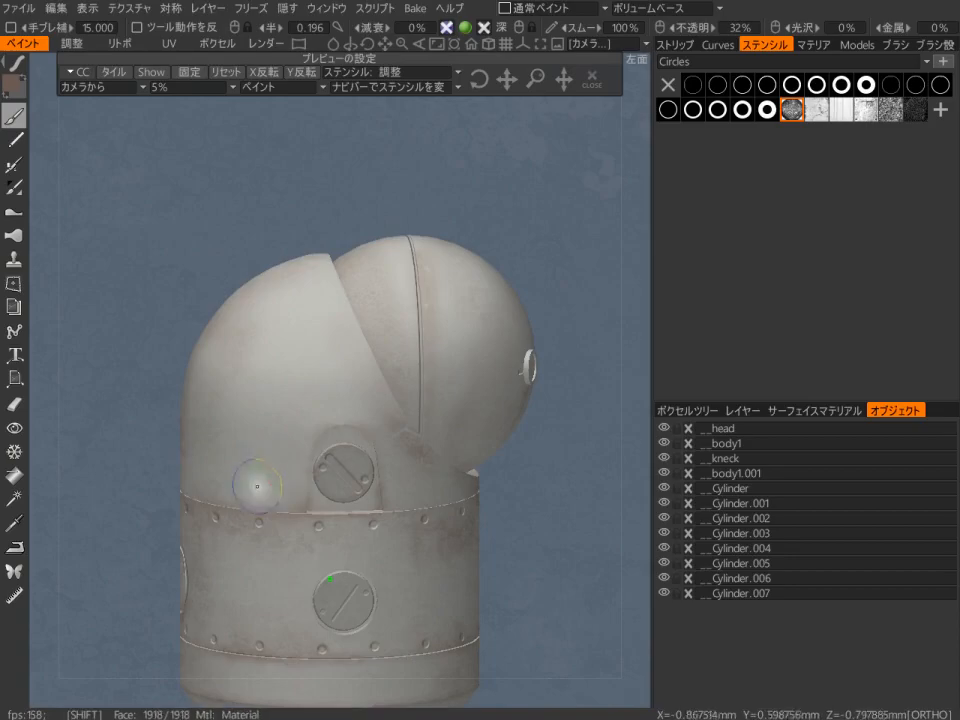
{"action": "left_click_drag", "start_coordinate": [324, 422], "coordinate": [328, 432], "text": "alt"}
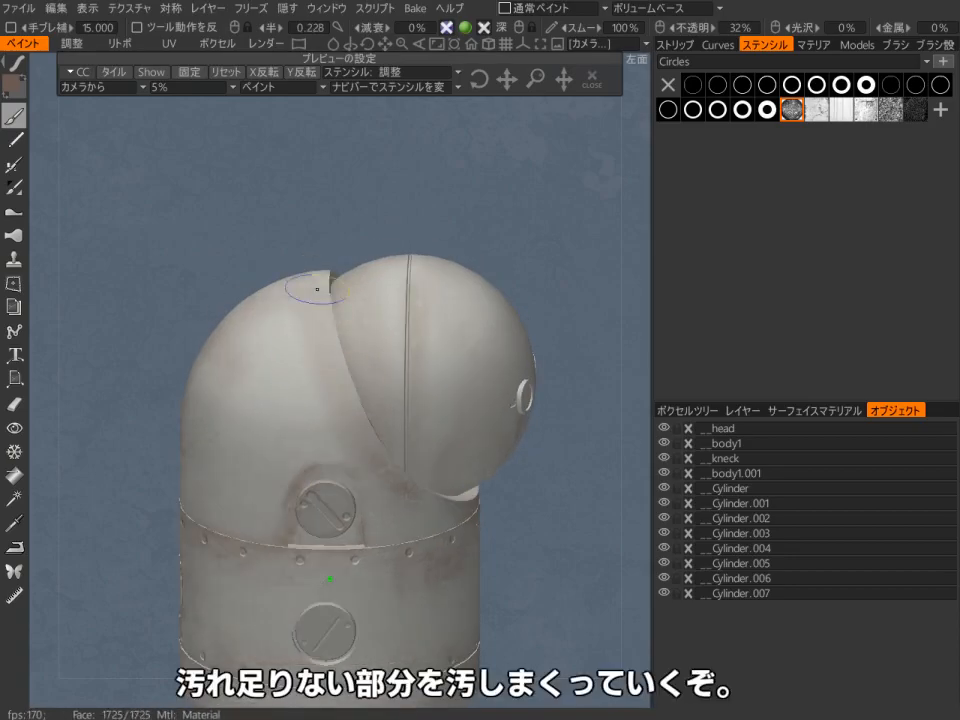
{"action": "mouse_move", "coordinate": [390, 476]}
{"action": "left_mouse_down", "text": "alt"}
{"action": "mouse_move", "coordinate": [347, 384]}
{"action": "mouse_move", "coordinate": [440, 360]}
{"action": "mouse_move", "coordinate": [281, 403]}
{"action": "mouse_move", "coordinate": [307, 497]}
{"action": "left_mouse_up", "text": "alt"}
Step: Hide the __body1, __kneck, __body1.001 and __Cylinder objects temporarily, and show them again
{"action": "left_click", "coordinate": [553, 9]}
{"action": "left_click", "coordinate": [664, 443]}
{"action": "left_click", "coordinate": [664, 458]}
{"action": "left_click", "coordinate": [664, 473]}
{"action": "left_click", "coordinate": [664, 488]}
{"action": "left_click", "coordinate": [553, 9]}
{"action": "left_click", "coordinate": [664, 443]}
{"action": "left_click", "coordinate": [664, 458]}
{"action": "left_click", "coordinate": [664, 473]}
{"action": "left_click", "coordinate": [664, 488]}
Step: Paint rust on the upper legs and the ankle joints beneath the body
{"action": "right_click_drag", "start_coordinate": [519, 459], "coordinate": [351, 377], "text": "alt"}
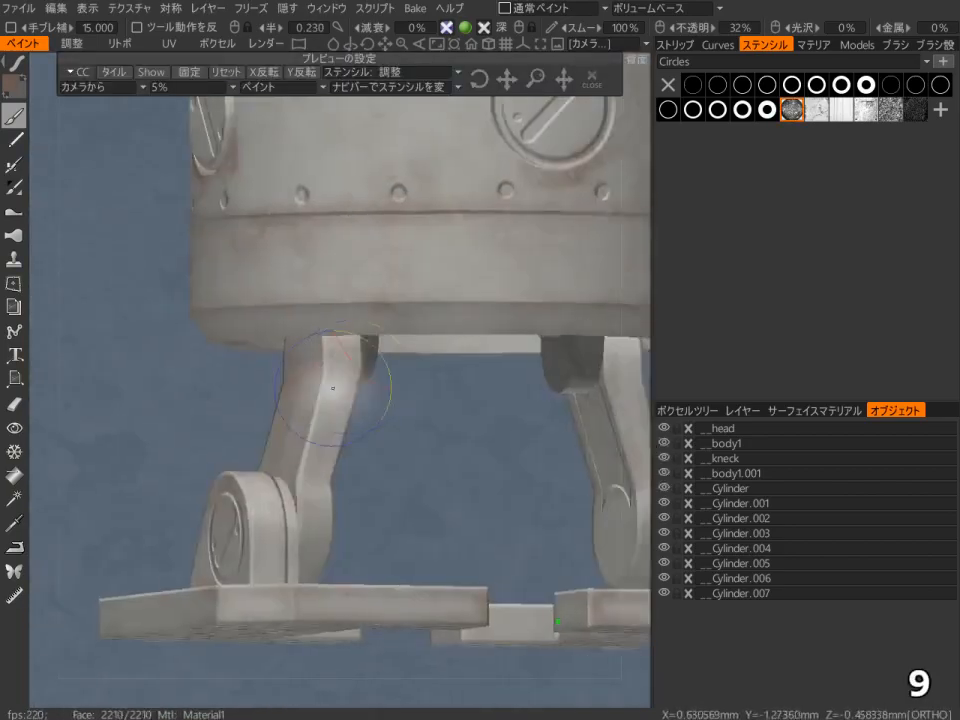
{"action": "left_click", "coordinate": [553, 9]}
{"action": "mouse_move", "coordinate": [264, 450]}
{"action": "left_mouse_down", "text": "alt"}
{"action": "mouse_move", "coordinate": [392, 469]}
{"action": "mouse_move", "coordinate": [427, 495]}
{"action": "mouse_move", "coordinate": [351, 491]}
{"action": "mouse_move", "coordinate": [238, 534]}
{"action": "left_mouse_up", "text": "alt"}
{"action": "left_click", "coordinate": [553, 9]}
{"action": "left_click", "coordinate": [553, 9]}
{"action": "mouse_move", "coordinate": [238, 528]}
{"action": "right_mouse_down", "text": "alt"}
{"action": "mouse_move", "coordinate": [274, 560]}
{"action": "mouse_move", "coordinate": [266, 411]}
{"action": "right_mouse_up", "text": "alt"}
{"action": "left_click", "coordinate": [553, 9]}
Step: Select the riveted metal plate stencil, lower the opacity to 7%, and paint faint rust stains on the face
{"action": "left_click", "coordinate": [866, 110]}
{"action": "mouse_move", "coordinate": [266, 411]}
{"action": "left_mouse_down", "text": "alt"}
{"action": "mouse_move", "coordinate": [309, 422]}
{"action": "mouse_move", "coordinate": [446, 362]}
{"action": "mouse_move", "coordinate": [330, 362]}
{"action": "left_mouse_up", "text": "alt"}
{"action": "left_click_drag", "start_coordinate": [712, 29], "coordinate": [684, 30]}
{"action": "left_click_drag", "start_coordinate": [380, 430], "coordinate": [362, 379], "text": "alt"}
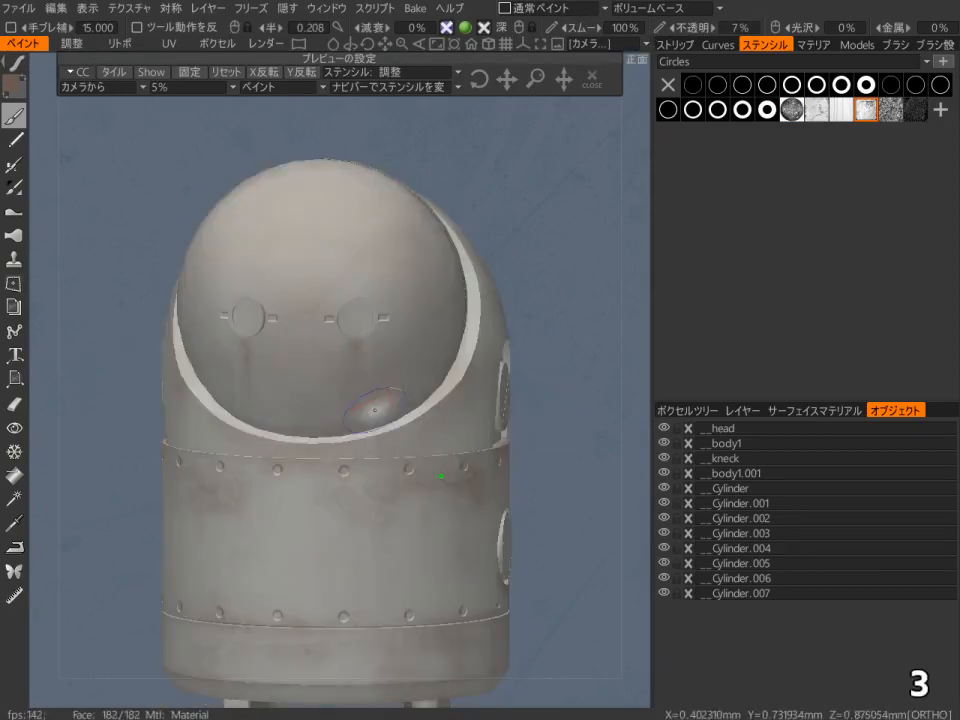
Step: Touch up the head's rust without a stencil, add more with the round grunge stencil at 35% opacity, and clear the stencil
{"action": "left_click", "coordinate": [668, 85]}
{"action": "left_click_drag", "start_coordinate": [460, 365], "coordinate": [382, 352], "text": "alt"}
{"action": "left_click", "coordinate": [792, 110]}
{"action": "left_click_drag", "start_coordinate": [684, 29], "coordinate": [712, 29]}
{"action": "left_click_drag", "start_coordinate": [382, 353], "coordinate": [307, 425], "text": "alt"}
{"action": "left_click", "coordinate": [668, 85]}
Step: Preview the robot in the Render room with an added light rotated to 93.6 and its intensity set to 0.210
{"action": "left_click_drag", "start_coordinate": [420, 300], "coordinate": [525, 249], "text": "alt"}
{"action": "left_click", "coordinate": [265, 43]}
{"action": "right_click_drag", "start_coordinate": [450, 200], "coordinate": [508, 231], "text": "alt"}
{"action": "left_click", "coordinate": [842, 268]}
{"action": "mouse_move", "coordinate": [560, 330]}
{"action": "left_mouse_down", "text": "alt"}
{"action": "mouse_move", "coordinate": [638, 340]}
{"action": "mouse_move", "coordinate": [545, 345]}
{"action": "left_mouse_up", "text": "alt"}
{"action": "mouse_move", "coordinate": [828, 268]}
{"action": "left_mouse_down"}
{"action": "mouse_move", "coordinate": [550, 258]}
{"action": "mouse_move", "coordinate": [860, 240]}
{"action": "mouse_move", "coordinate": [814, 253]}
{"action": "mouse_move", "coordinate": [829, 258]}
{"action": "left_mouse_up"}
{"action": "middle_click_drag", "start_coordinate": [589, 278], "coordinate": [589, 229], "text": "alt"}
{"action": "left_click_drag", "start_coordinate": [589, 229], "coordinate": [520, 240], "text": "alt"}
{"action": "left_click_drag", "start_coordinate": [827, 341], "coordinate": [807, 345]}
{"action": "left_click_drag", "start_coordinate": [535, 262], "coordinate": [598, 276], "text": "alt"}
{"action": "mouse_move", "coordinate": [598, 230]}
{"action": "right_mouse_down", "text": "alt"}
{"action": "mouse_move", "coordinate": [596, 370]}
{"action": "mouse_move", "coordinate": [602, 216]}
{"action": "right_mouse_up", "text": "alt"}
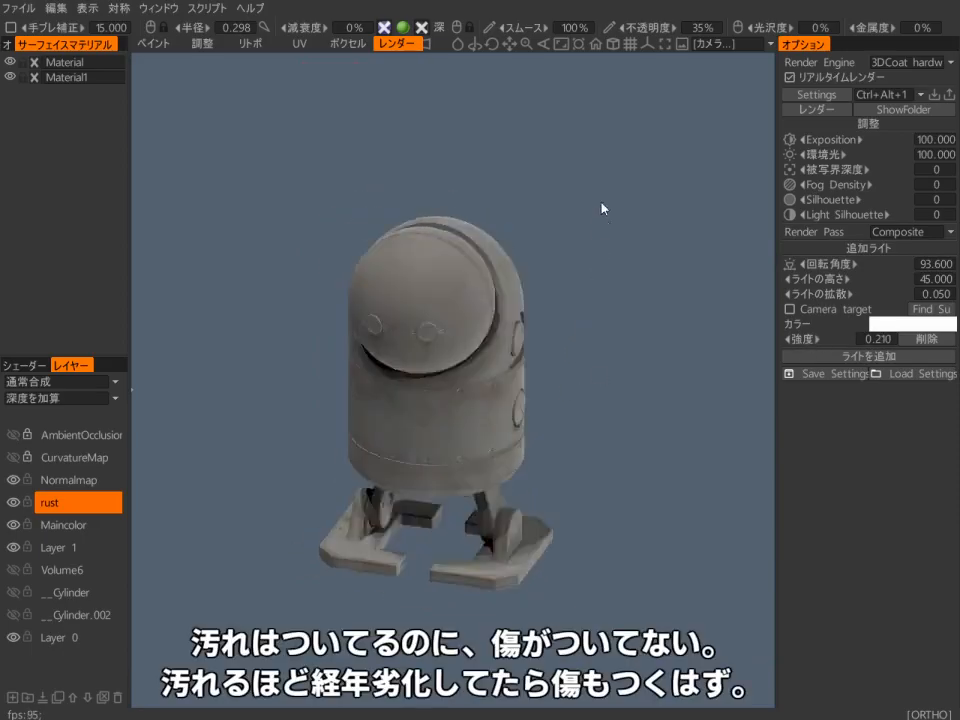
Step: Return to the Paint room, select the round grunge stencil, and show the layer list
{"action": "left_click", "coordinate": [160, 44]}
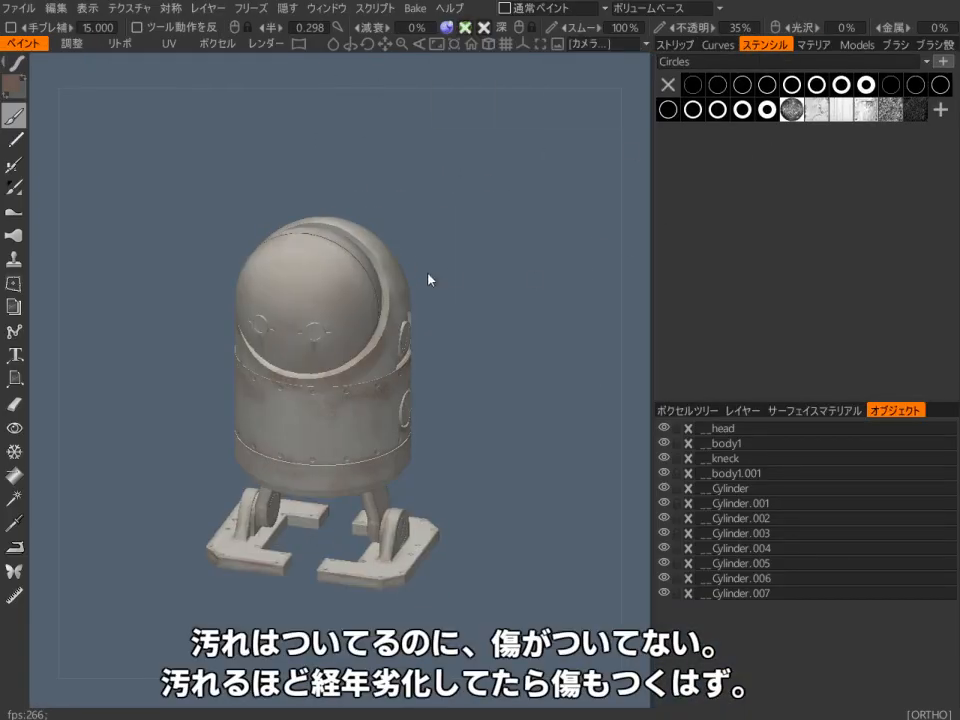
{"action": "left_click", "coordinate": [792, 110]}
{"action": "left_click", "coordinate": [743, 411]}
{"action": "left_click_drag", "start_coordinate": [535, 290], "coordinate": [460, 285], "text": "alt"}
{"action": "right_click_drag", "start_coordinate": [455, 370], "coordinate": [450, 225], "text": "alt"}
{"action": "left_click_drag", "start_coordinate": [388, 373], "coordinate": [365, 365], "text": "alt"}
Step: Enlarge the brush radius to 0.414, set the depth to 2%, and paint rough surface damage on the body
{"action": "right_click_drag", "start_coordinate": [337, 410], "coordinate": [360, 410]}
{"action": "left_click_drag", "start_coordinate": [337, 412], "coordinate": [346, 484]}
{"action": "key", "text": "ctrl+z"}
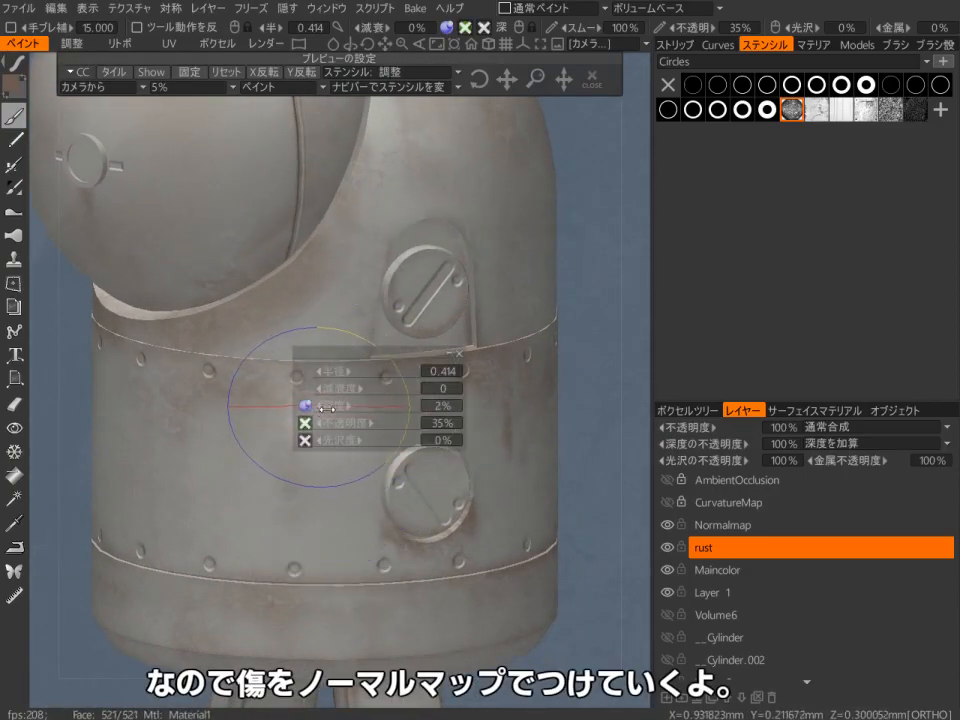
{"action": "left_click_drag", "start_coordinate": [253, 377], "coordinate": [435, 352], "text": "alt"}
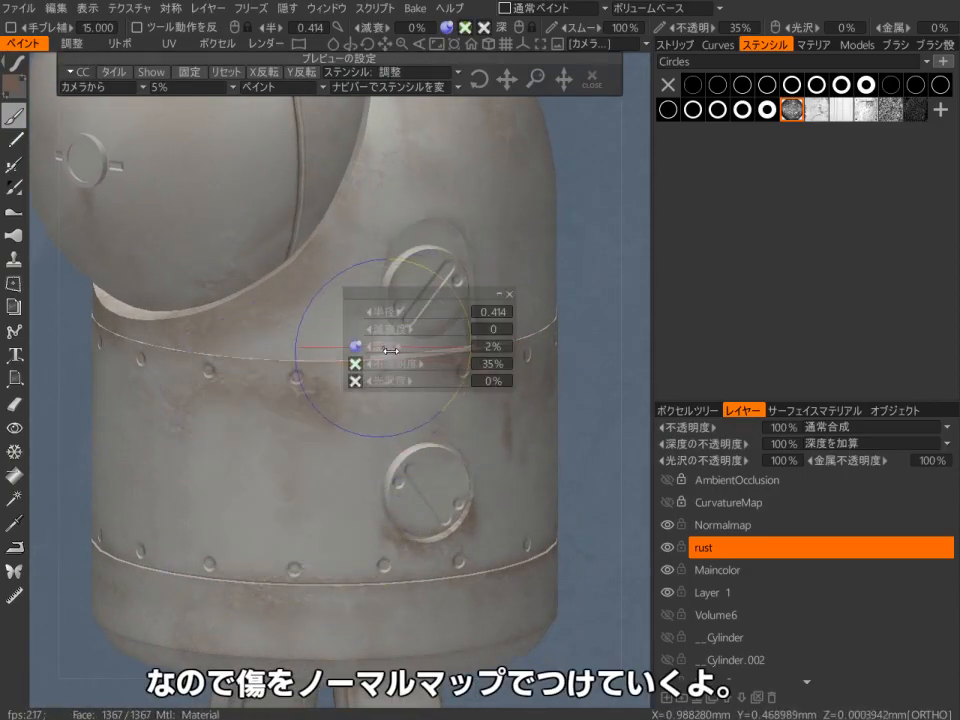
{"action": "left_click_drag", "start_coordinate": [300, 340], "coordinate": [326, 441]}
Step: Reduce the brush radius to 0.274 and paint rough depth texture around the body and the head
{"action": "right_click_drag", "start_coordinate": [326, 441], "coordinate": [296, 441]}
{"action": "left_click_drag", "start_coordinate": [476, 424], "coordinate": [365, 422], "text": "alt"}
{"action": "right_click_drag", "start_coordinate": [365, 422], "coordinate": [345, 460], "text": "alt"}
{"action": "mouse_move", "coordinate": [337, 465]}
{"action": "left_mouse_down", "text": "alt"}
{"action": "mouse_move", "coordinate": [323, 373]}
{"action": "mouse_move", "coordinate": [252, 442]}
{"action": "left_mouse_up", "text": "alt"}
{"action": "left_click_drag", "start_coordinate": [410, 460], "coordinate": [319, 424], "text": "alt"}
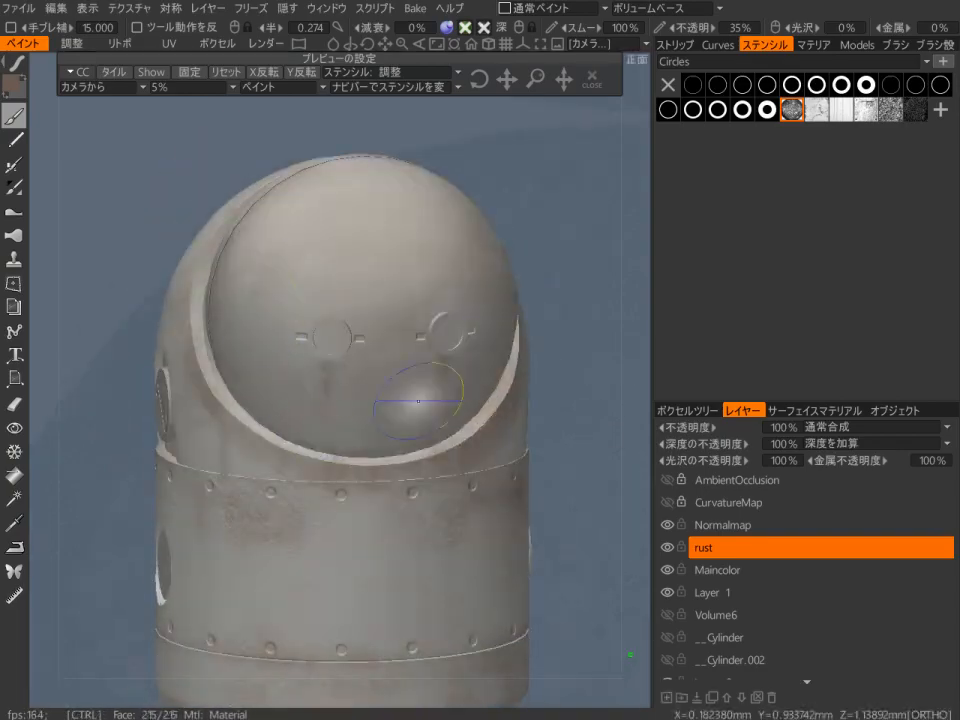
Step: Limit painting to curved areas (湾曲領域で増加) and add rough depth texture to the legs and feet
{"action": "middle_click_drag", "start_coordinate": [319, 424], "coordinate": [323, 377], "text": "alt"}
{"action": "left_click_drag", "start_coordinate": [323, 377], "coordinate": [411, 409], "text": "alt"}
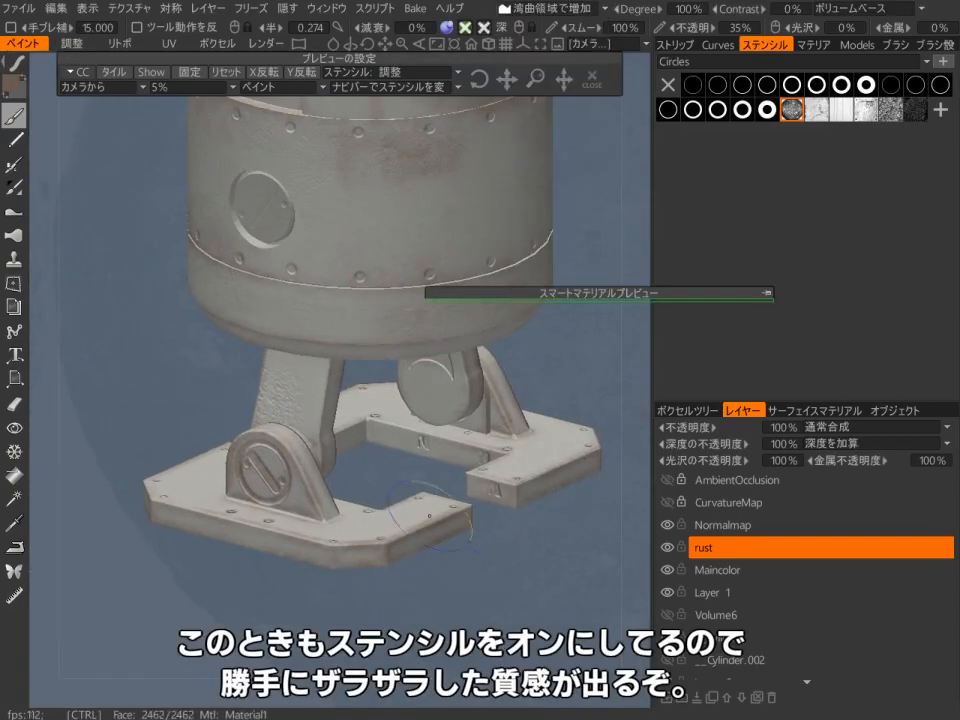
{"action": "middle_click_drag", "start_coordinate": [436, 547], "coordinate": [321, 617]}
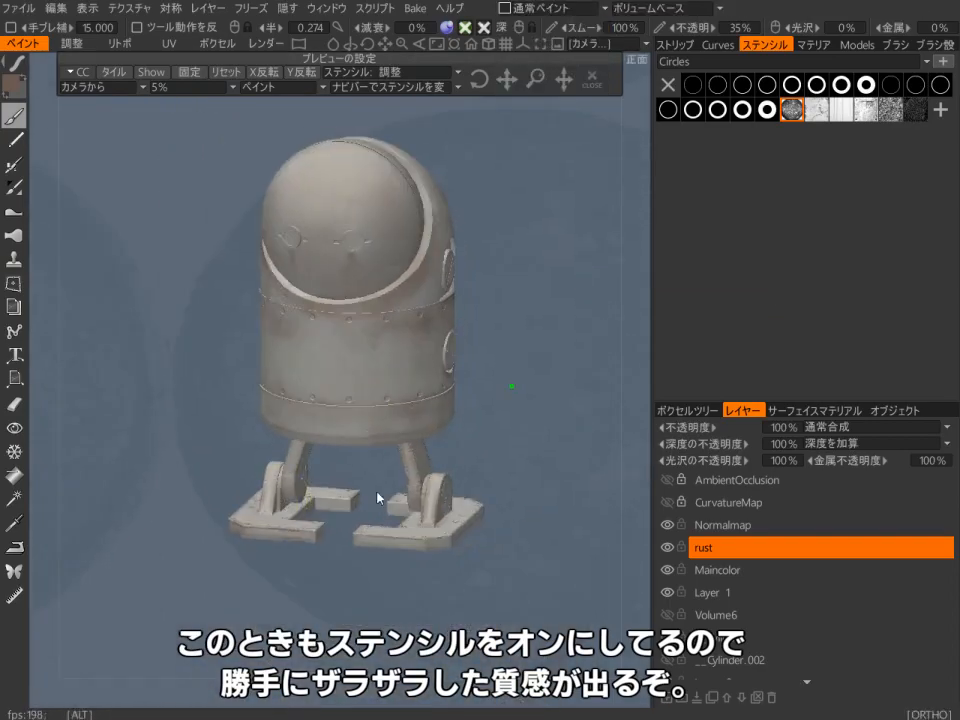
Step: Preview the robot in the Render room, deleting the added light and setting Exposition to 169 and the ambient light to 99.5
{"action": "middle_click_drag", "start_coordinate": [380, 497], "coordinate": [640, 108]}
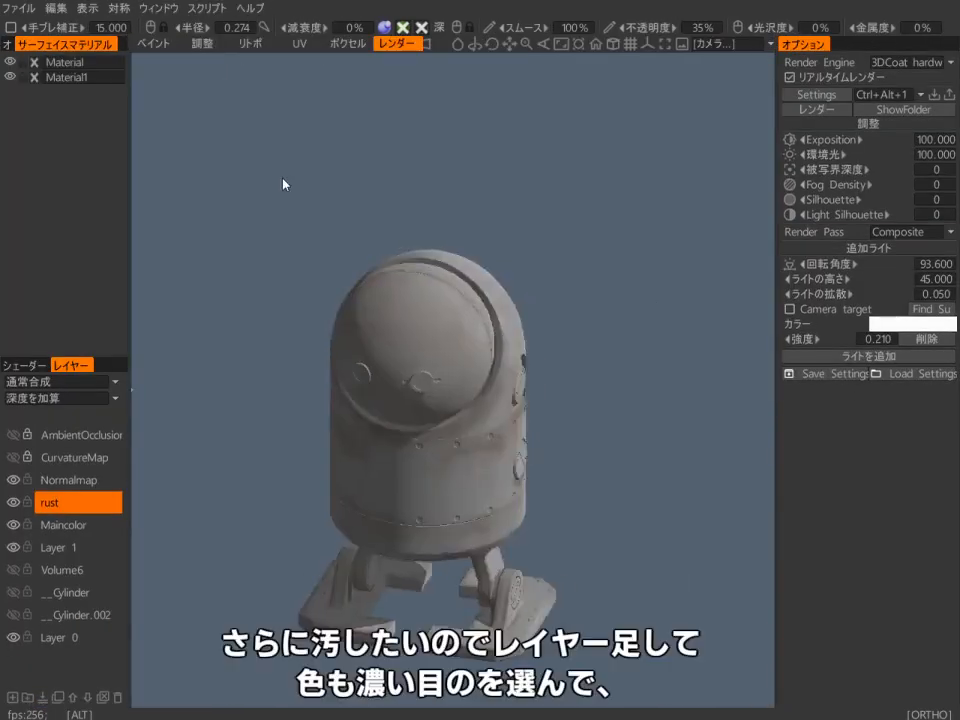
{"action": "mouse_move", "coordinate": [285, 182]}
{"action": "left_mouse_down"}
{"action": "mouse_move", "coordinate": [291, 287]}
{"action": "mouse_move", "coordinate": [571, 228]}
{"action": "mouse_move", "coordinate": [306, 216]}
{"action": "mouse_move", "coordinate": [274, 289]}
{"action": "mouse_move", "coordinate": [679, 264]}
{"action": "left_mouse_up"}
{"action": "left_click", "coordinate": [926, 339]}
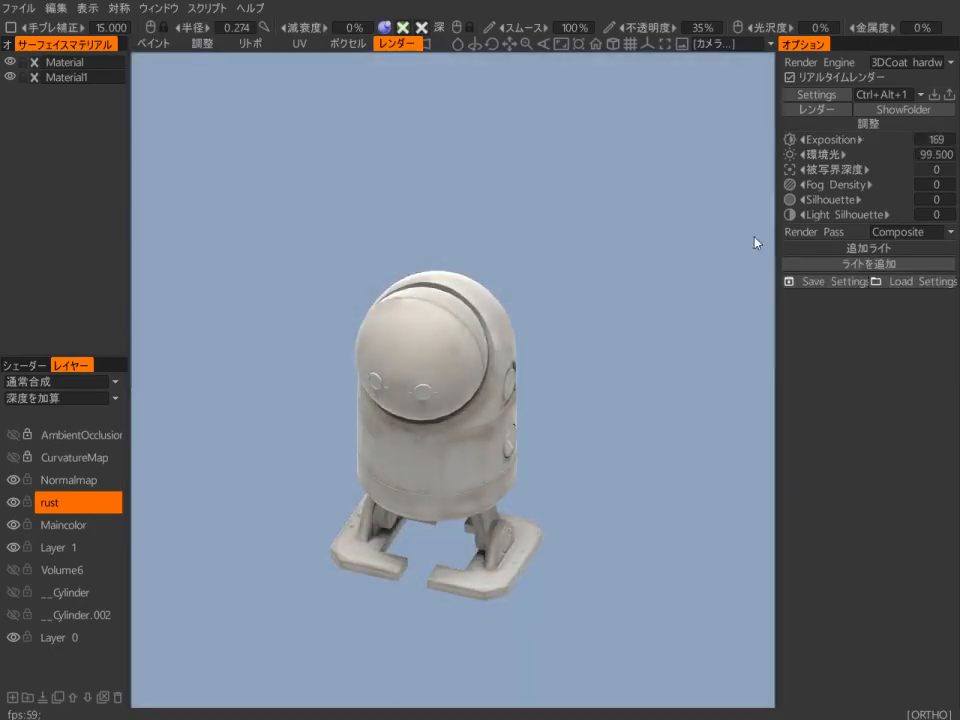
{"action": "mouse_move", "coordinate": [756, 242]}
{"action": "left_mouse_down"}
{"action": "mouse_move", "coordinate": [724, 366]}
{"action": "mouse_move", "coordinate": [600, 223]}
{"action": "left_mouse_up"}
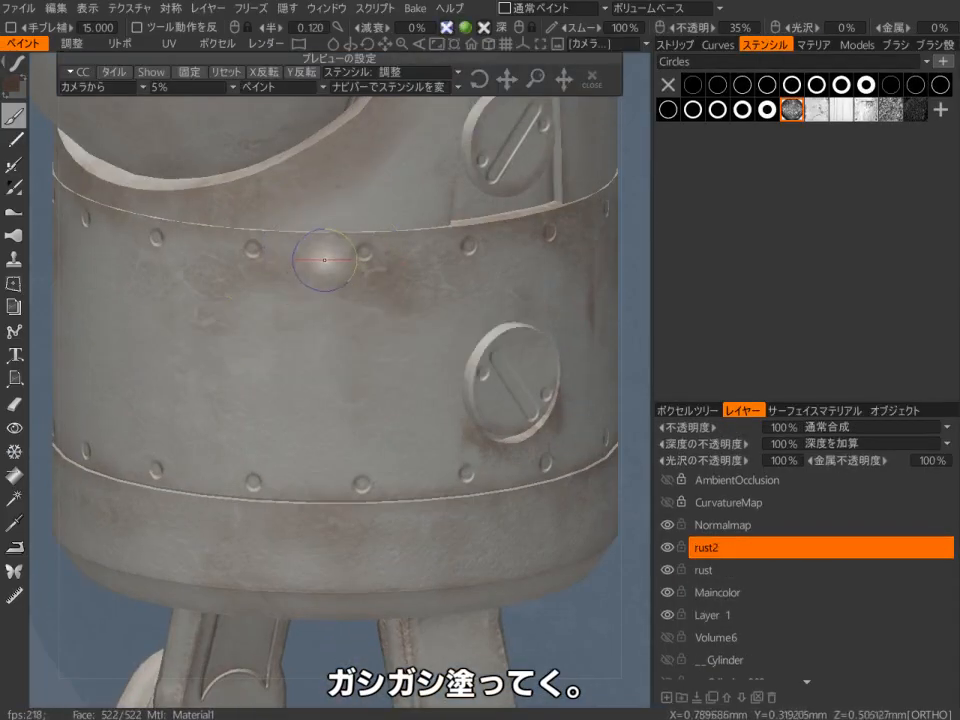
Step: Paint darker rust around the body's rivets and screw covers on the rust2 layer, changing the paint condition to 湾曲領域で増加
{"action": "key", "text": "e"}
{"action": "scroll", "coordinate": [318, 377], "scroll_direction": "down", "scroll_amount": 3}
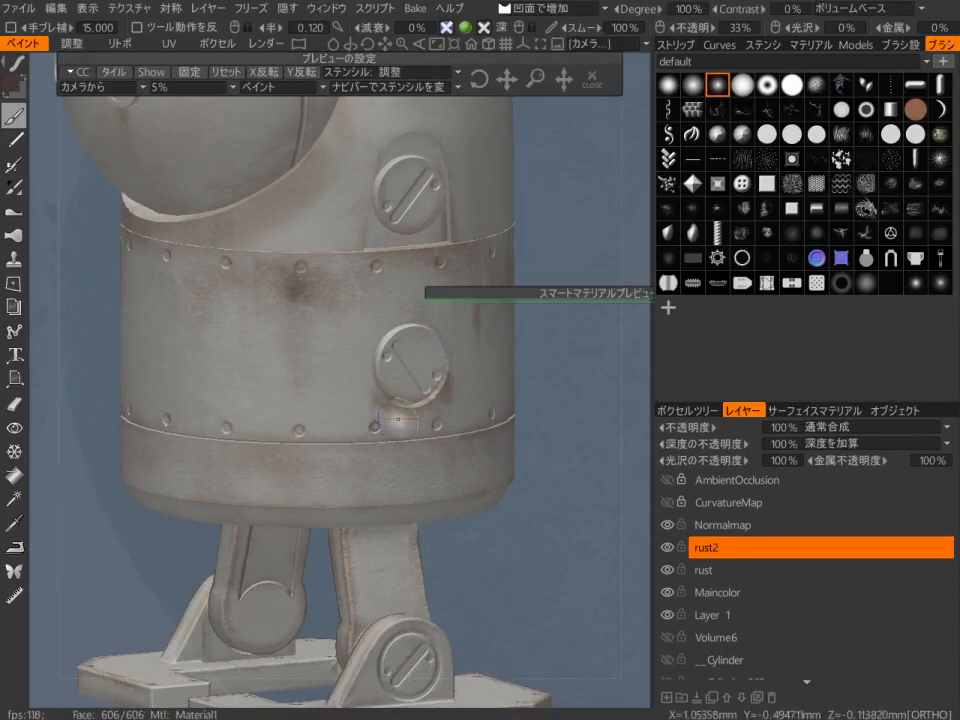
{"action": "left_click", "coordinate": [537, 8]}
{"action": "left_click", "coordinate": [545, 117]}
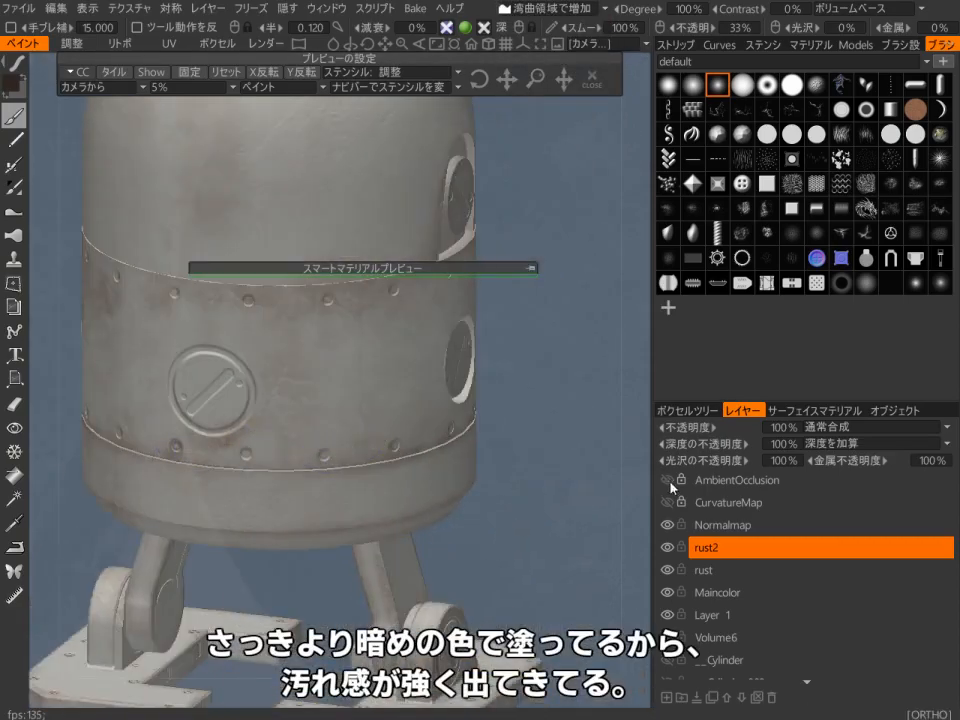
{"action": "mouse_move", "coordinate": [480, 400]}
{"action": "middle_mouse_down"}
{"action": "mouse_move", "coordinate": [343, 336]}
{"action": "mouse_move", "coordinate": [407, 375]}
{"action": "mouse_move", "coordinate": [440, 553]}
{"action": "mouse_move", "coordinate": [410, 590]}
{"action": "middle_mouse_up"}
Step: Show the AmbientOcclusion layer and change the paint condition to concave areas (凹面で増加)
{"action": "left_click", "coordinate": [540, 8]}
{"action": "left_click", "coordinate": [537, 60]}
{"action": "middle_click_drag", "start_coordinate": [560, 300], "coordinate": [530, 280]}
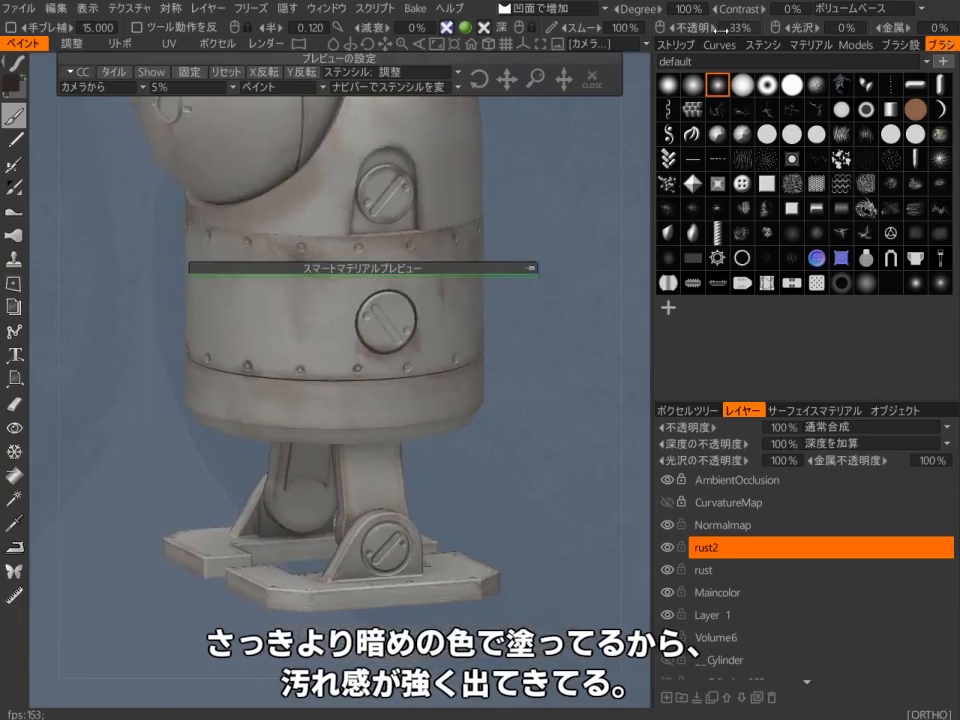
Step: Paint soft dark dirt over the head and body on the rust2 layer with the round grunge stencil at low opacity
{"action": "middle_click_drag", "start_coordinate": [370, 432], "coordinate": [340, 330]}
{"action": "scroll", "coordinate": [320, 280], "scroll_direction": "up", "scroll_amount": 5}
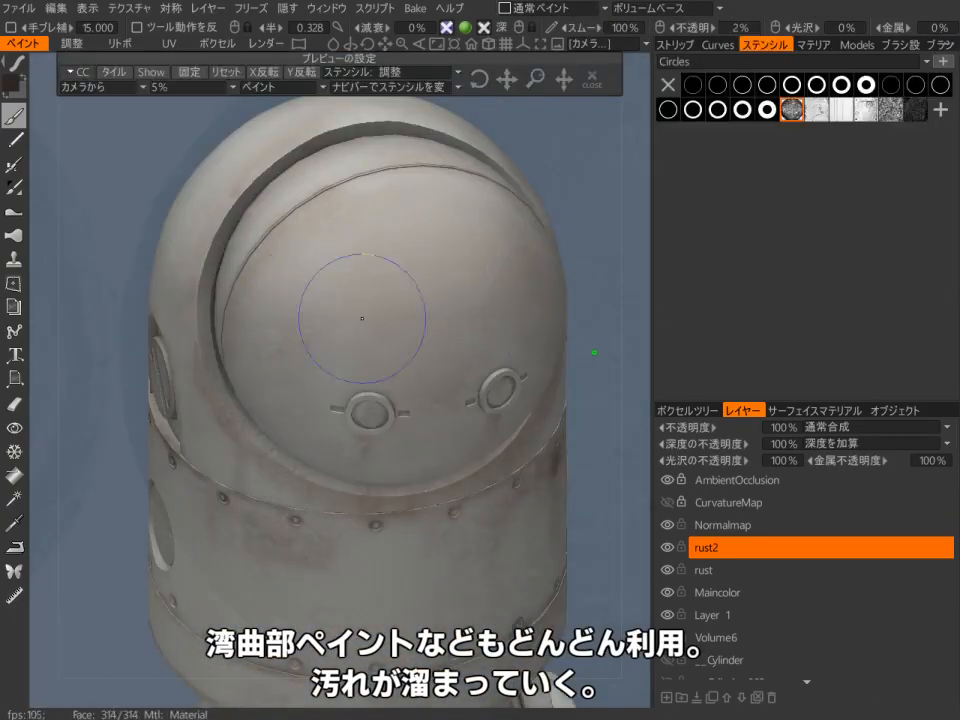
{"action": "left_click_drag", "start_coordinate": [362, 318], "coordinate": [483, 339], "text": "alt"}
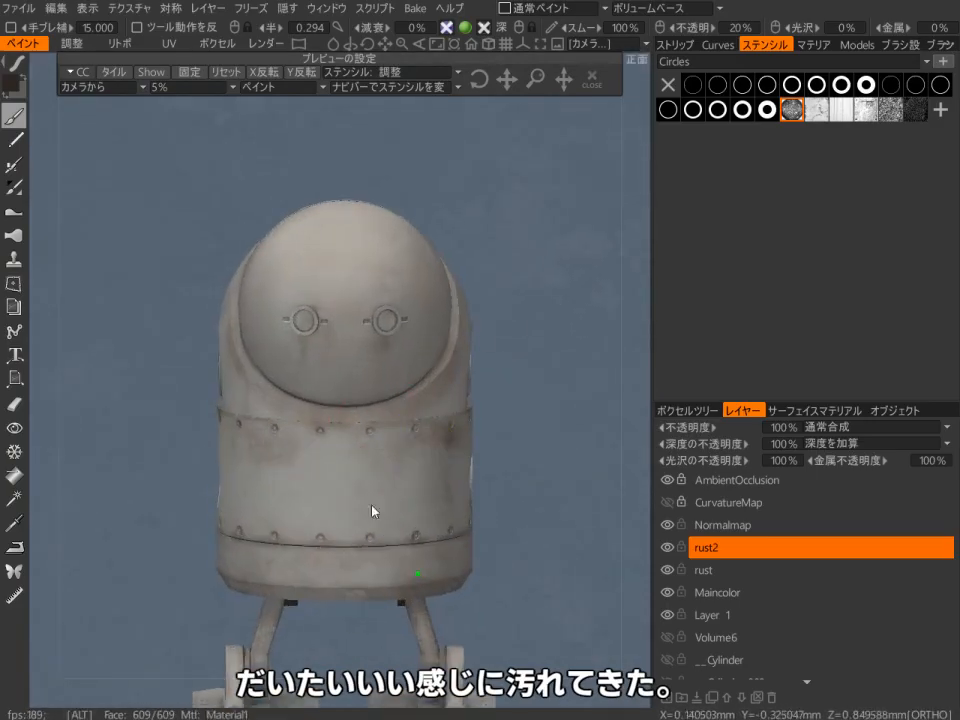
{"action": "right_click_drag", "start_coordinate": [371, 524], "coordinate": [301, 606], "text": "alt"}
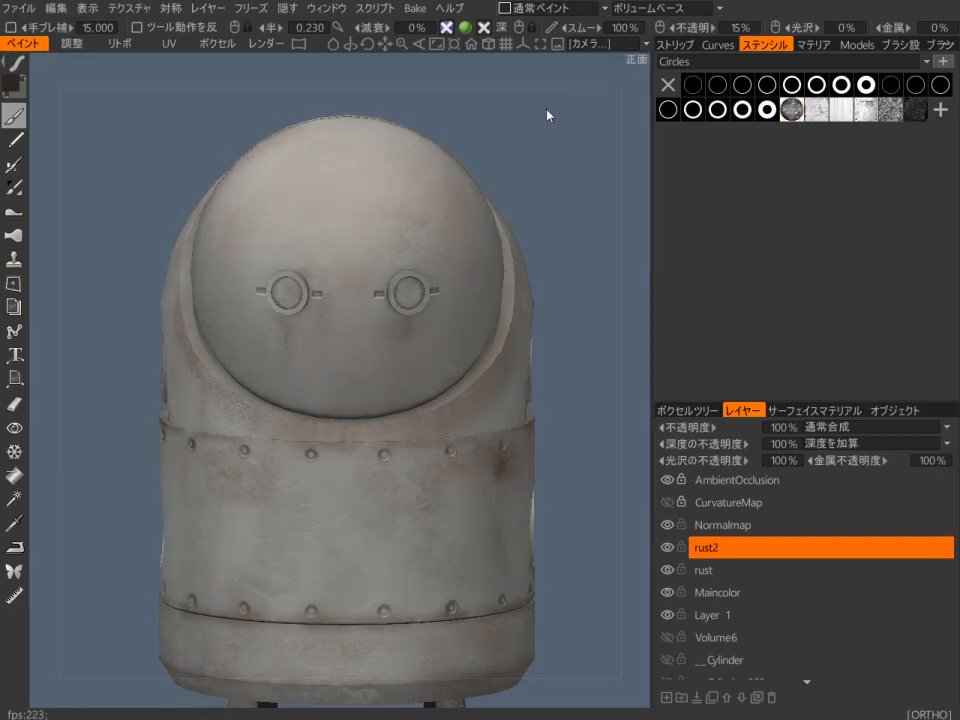
Step: Check the painted robot from different angles in the Render room, adjusting the Exposition
{"action": "left_click_drag", "start_coordinate": [563, 100], "coordinate": [420, 120], "text": "alt"}
{"action": "left_click", "coordinate": [265, 43]}
{"action": "left_click_drag", "start_coordinate": [450, 250], "coordinate": [560, 245], "text": "alt"}
{"action": "left_click_drag", "start_coordinate": [832, 141], "coordinate": [906, 137]}
{"action": "left_click_drag", "start_coordinate": [760, 280], "coordinate": [641, 384], "text": "alt"}
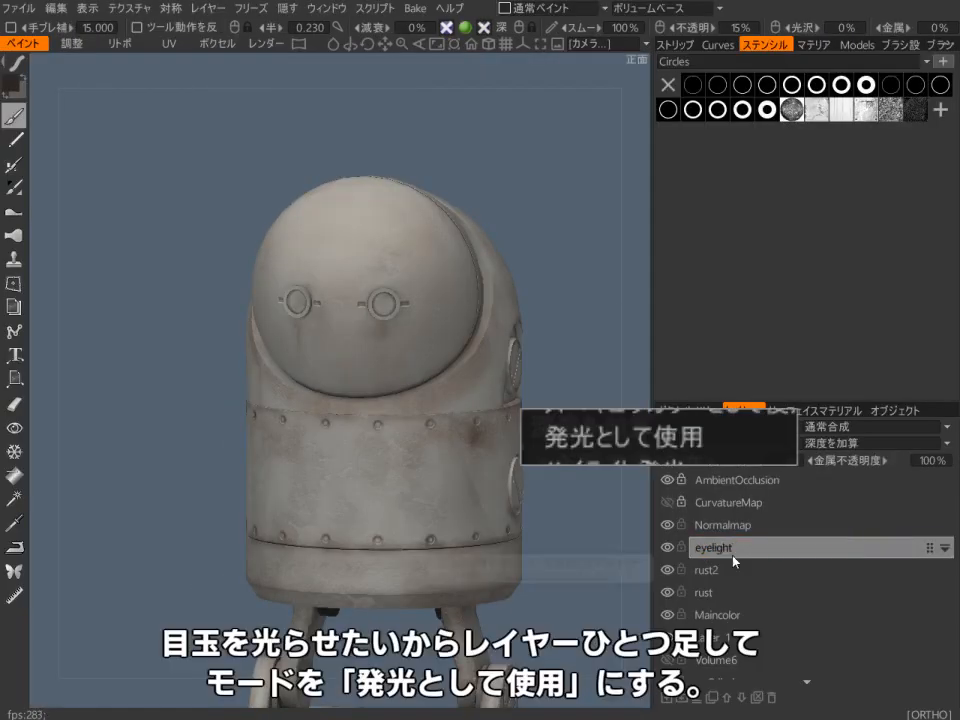
Step: Set the eyelight layer above rust2 to emissive use (発光として使用) and choose a bright orange-yellow paint colour
{"action": "left_click", "coordinate": [840, 420]}
{"action": "left_click", "coordinate": [857, 448]}
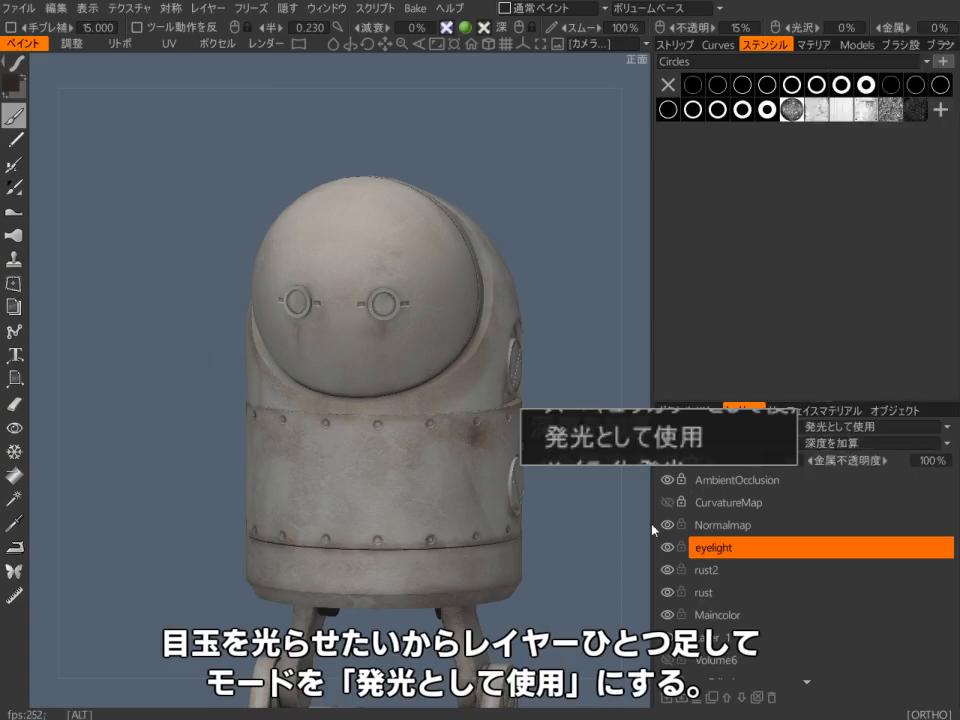
{"action": "scroll", "coordinate": [488, 392], "scroll_direction": "up", "scroll_amount": 2}
{"action": "key", "text": "space"}
{"action": "left_click", "coordinate": [472, 517]}
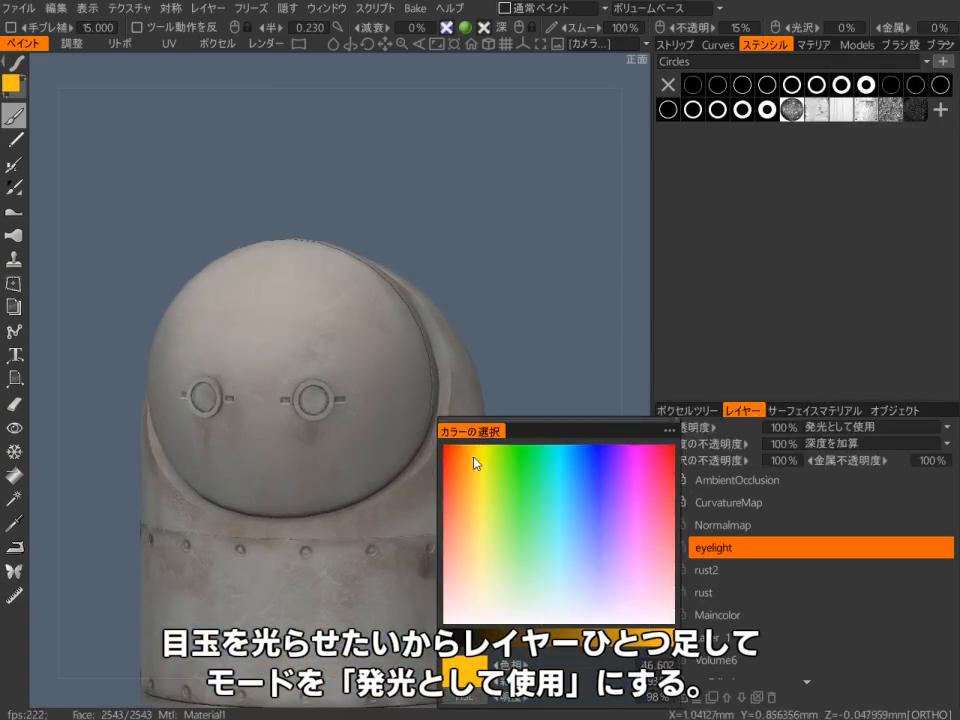
Step: Paint both round eyes yellow on the eyelight layer with a brush radius of 0.048 and 15% opacity
{"action": "right_click_drag", "start_coordinate": [478, 357], "coordinate": [364, 311], "text": "alt"}
{"action": "key", "text": "s"}
{"action": "right_click_drag", "start_coordinate": [347, 377], "coordinate": [292, 377]}
{"action": "key", "text": "ctrl+z"}
{"action": "key", "text": "s"}
{"action": "left_click", "coordinate": [239, 321]}
{"action": "mouse_move", "coordinate": [333, 397]}
{"action": "left_mouse_down"}
{"action": "mouse_move", "coordinate": [320, 377]}
{"action": "mouse_move", "coordinate": [341, 396]}
{"action": "left_mouse_up"}
{"action": "left_click", "coordinate": [11, 83]}
{"action": "left_click", "coordinate": [253, 295]}
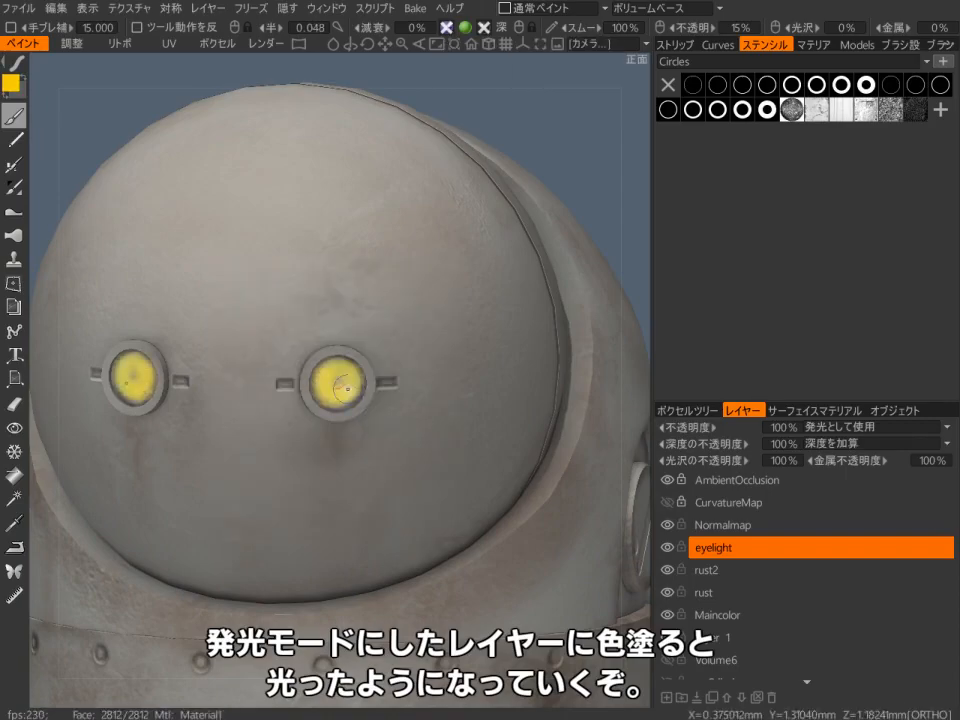
Step: Fill the eyes with solid orange-yellow out to their rims, using the soft round brush at 27% opacity
{"action": "mouse_move", "coordinate": [341, 380]}
{"action": "right_mouse_down", "text": "alt"}
{"action": "mouse_move", "coordinate": [422, 524]}
{"action": "mouse_move", "coordinate": [321, 456]}
{"action": "right_mouse_up", "text": "alt"}
{"action": "key", "text": "t"}
{"action": "key", "text": "t"}
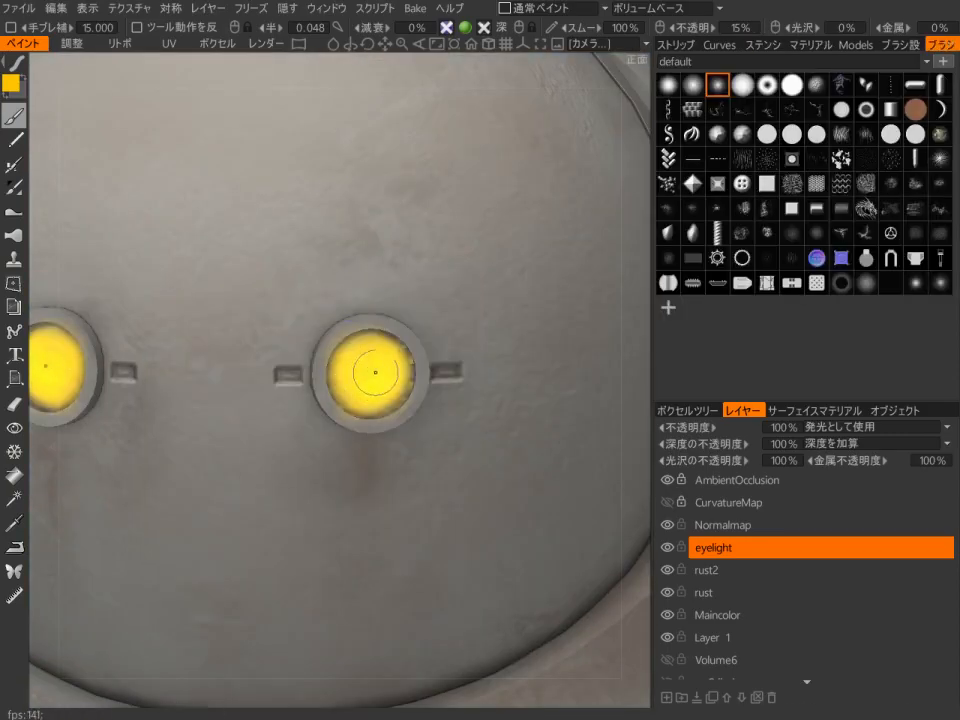
{"action": "right_click", "coordinate": [380, 380]}
{"action": "right_click_drag", "start_coordinate": [352, 373], "coordinate": [347, 560], "text": "alt"}
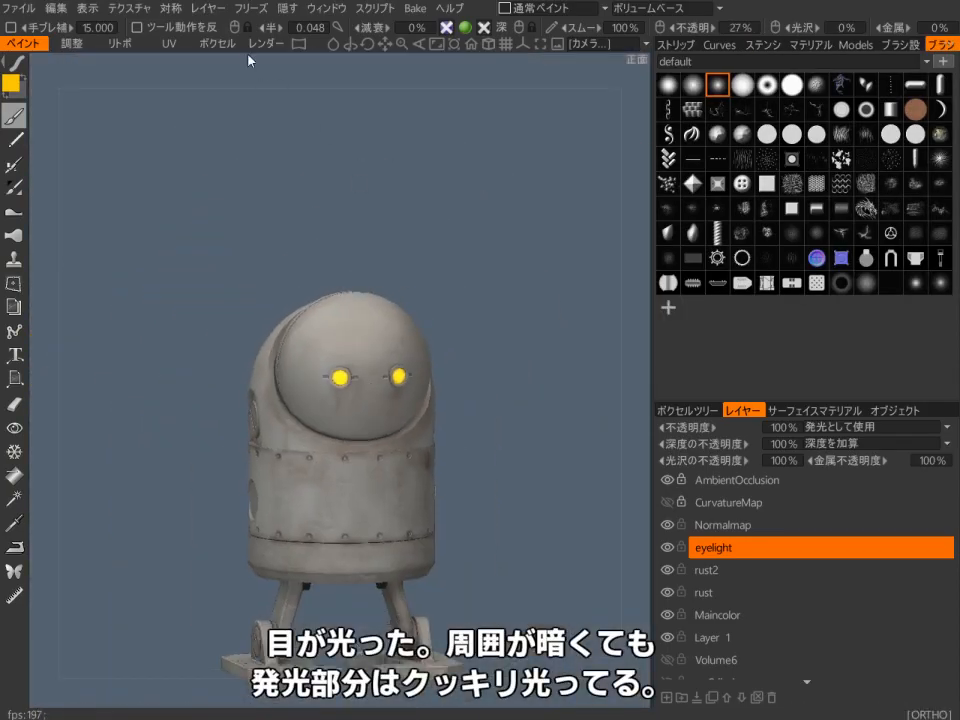
Step: Check the glowing eyes in the Render room under dim lighting with Exposition 105
{"action": "left_click", "coordinate": [266, 44]}
{"action": "left_click_drag", "start_coordinate": [356, 200], "coordinate": [683, 440], "text": "alt"}
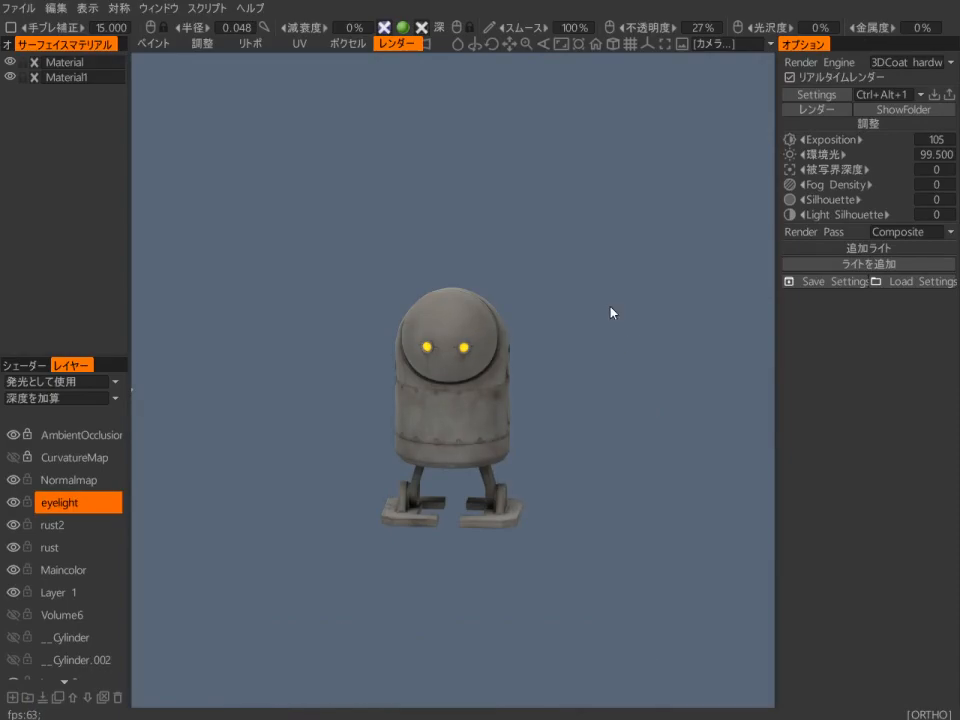
{"action": "right_click_drag", "start_coordinate": [611, 307], "coordinate": [560, 160], "text": "alt"}
{"action": "left_click", "coordinate": [153, 44]}
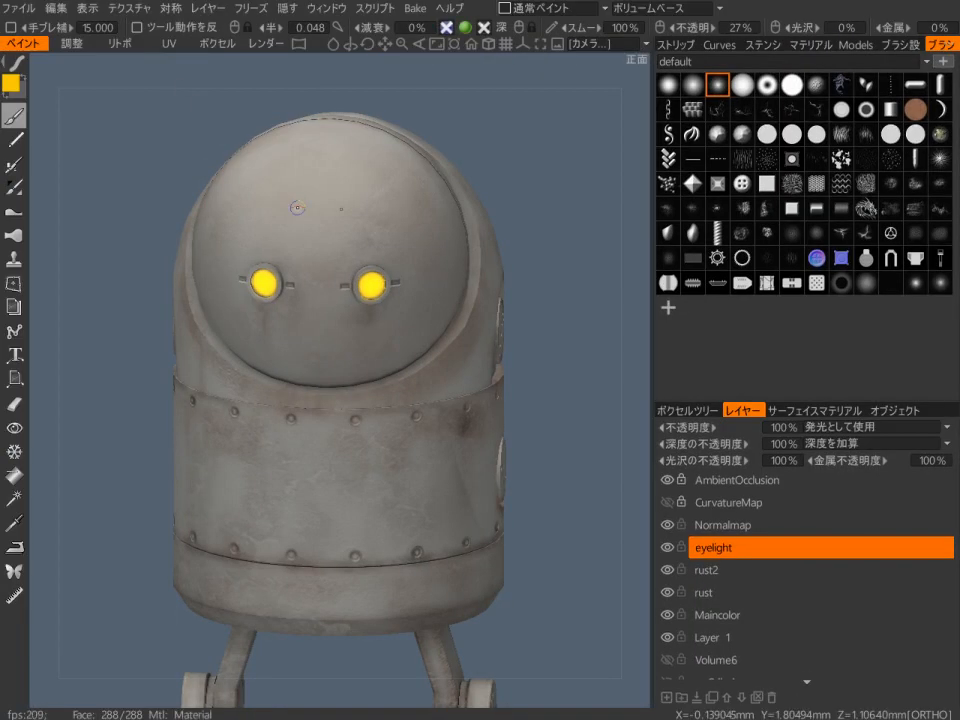
Step: Darken the rings around both eyes on the rust2 layer with the soft brush and a dark yellow-brown colour
{"action": "right_click_drag", "start_coordinate": [297, 208], "coordinate": [448, 221], "text": "alt"}
{"action": "middle_click_drag", "start_coordinate": [448, 221], "coordinate": [482, 328], "text": "alt"}
{"action": "left_click", "coordinate": [735, 574]}
{"action": "scroll", "coordinate": [735, 578], "scroll_direction": "down", "scroll_amount": 2}
{"action": "left_click_drag", "start_coordinate": [480, 300], "coordinate": [330, 290], "text": "alt"}
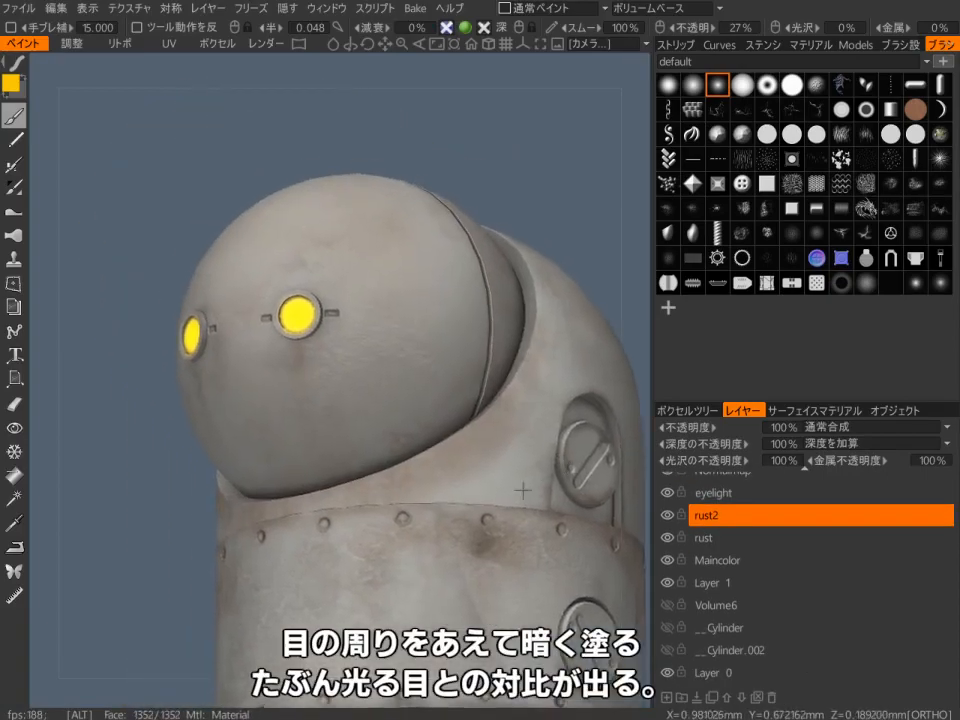
{"action": "right_click_drag", "start_coordinate": [330, 290], "coordinate": [400, 210], "text": "alt"}
{"action": "left_click", "coordinate": [11, 84]}
{"action": "left_click", "coordinate": [411, 565]}
{"action": "left_click_drag", "start_coordinate": [313, 290], "coordinate": [405, 282], "text": "alt"}
{"action": "right_click_drag", "start_coordinate": [405, 282], "coordinate": [461, 229], "text": "alt"}
{"action": "middle_click_drag", "start_coordinate": [461, 229], "coordinate": [380, 317], "text": "alt"}
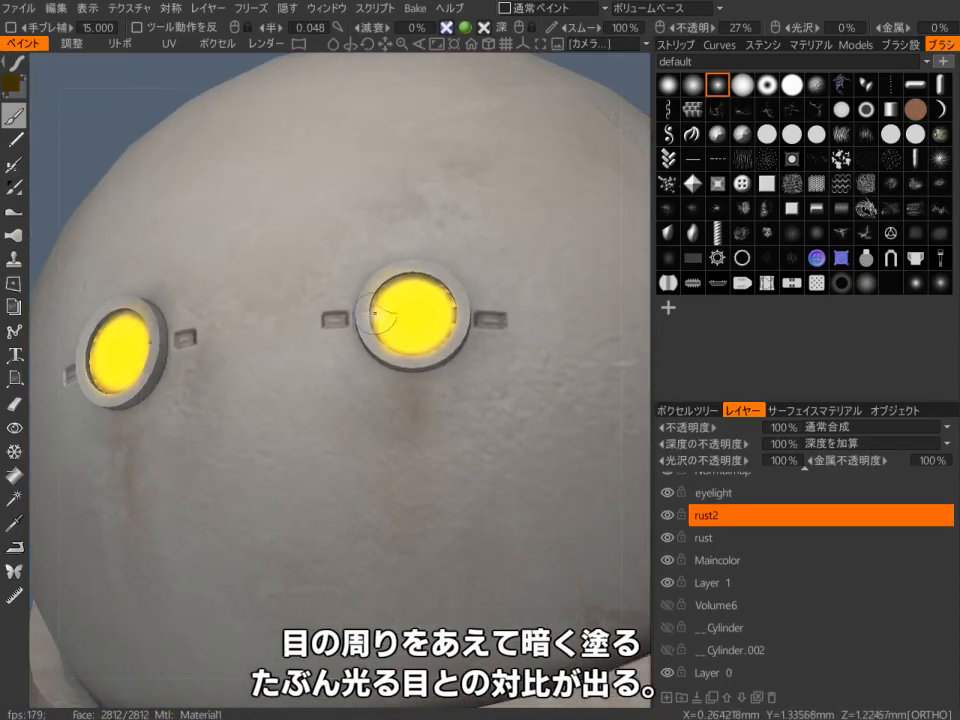
{"action": "left_click_drag", "start_coordinate": [470, 340], "coordinate": [418, 374]}
Step: Examine the contrast between the darkened eye surrounds and the glowing eyes in the Render room
{"action": "mouse_move", "coordinate": [440, 370]}
{"action": "right_mouse_down", "text": "alt"}
{"action": "mouse_move", "coordinate": [392, 465]}
{"action": "mouse_move", "coordinate": [385, 560]}
{"action": "right_mouse_up", "text": "alt"}
{"action": "mouse_move", "coordinate": [390, 562]}
{"action": "left_mouse_down", "text": "alt"}
{"action": "mouse_move", "coordinate": [596, 581]}
{"action": "mouse_move", "coordinate": [395, 555]}
{"action": "left_mouse_up", "text": "alt"}
{"action": "left_click", "coordinate": [266, 44]}
{"action": "right_click_drag", "start_coordinate": [331, 240], "coordinate": [318, 420], "text": "alt"}
{"action": "middle_click_drag", "start_coordinate": [318, 420], "coordinate": [299, 325], "text": "alt"}
{"action": "left_click_drag", "start_coordinate": [299, 325], "coordinate": [285, 380], "text": "alt"}
{"action": "left_click", "coordinate": [153, 44]}
{"action": "left_click_drag", "start_coordinate": [221, 442], "coordinate": [232, 463], "text": "alt"}
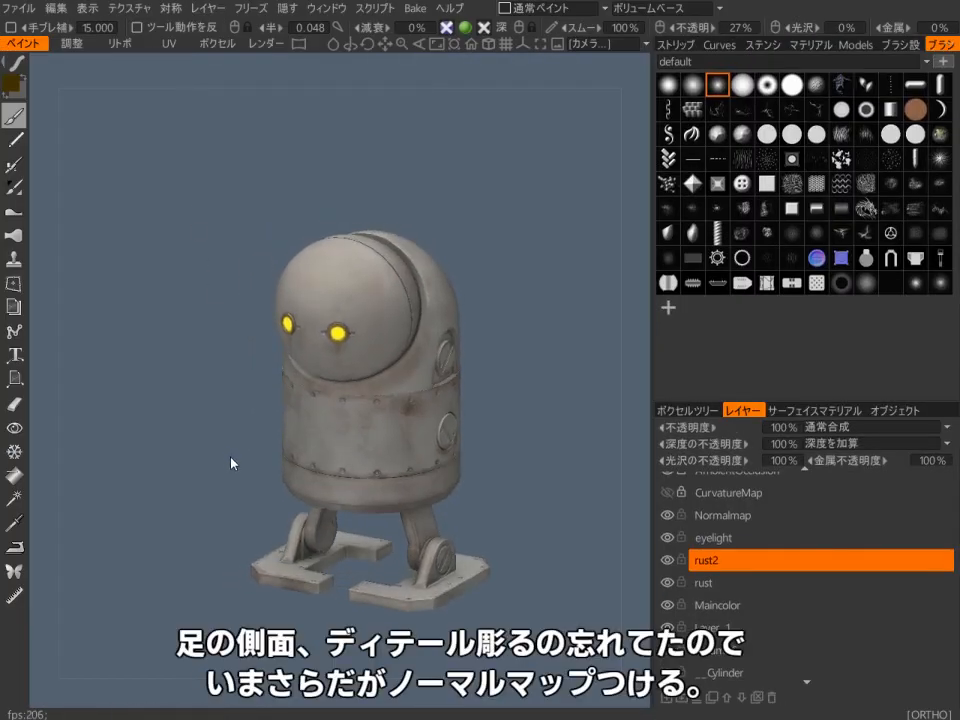
Step: Add a layer above rust2, and on Layer 1 carve a rectangular panel groove into the upper leg's side with the hard round brush
{"action": "left_click", "coordinate": [666, 698]}
{"action": "scroll", "coordinate": [560, 536], "scroll_direction": "up", "scroll_amount": 1}
{"action": "key", "text": "KP_4"}
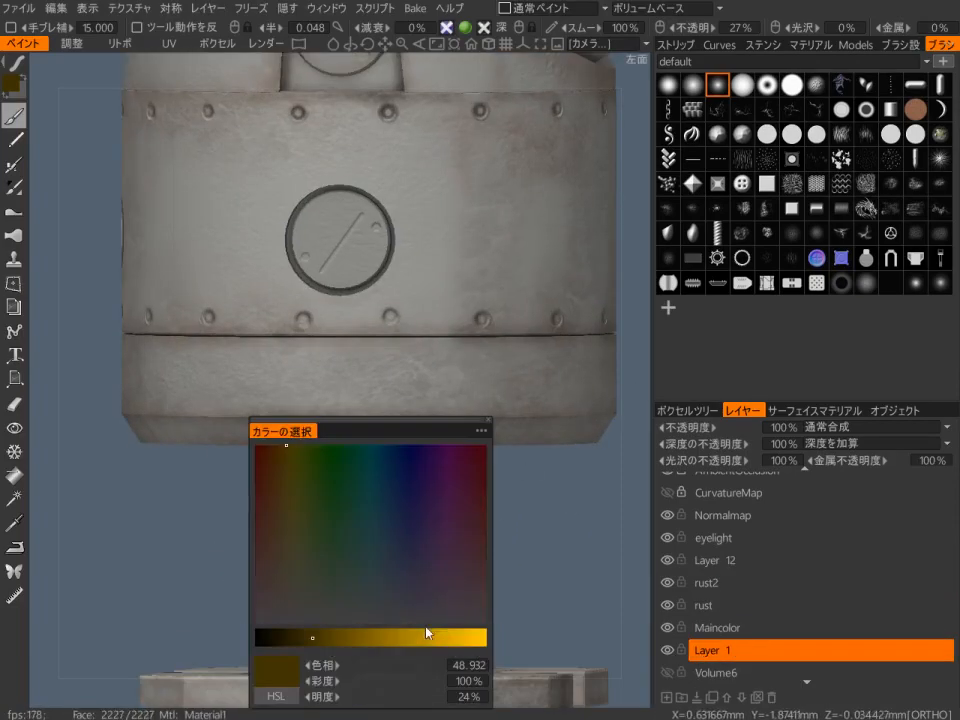
{"action": "middle_click_drag", "start_coordinate": [422, 632], "coordinate": [399, 459]}
{"action": "key", "text": "e"}
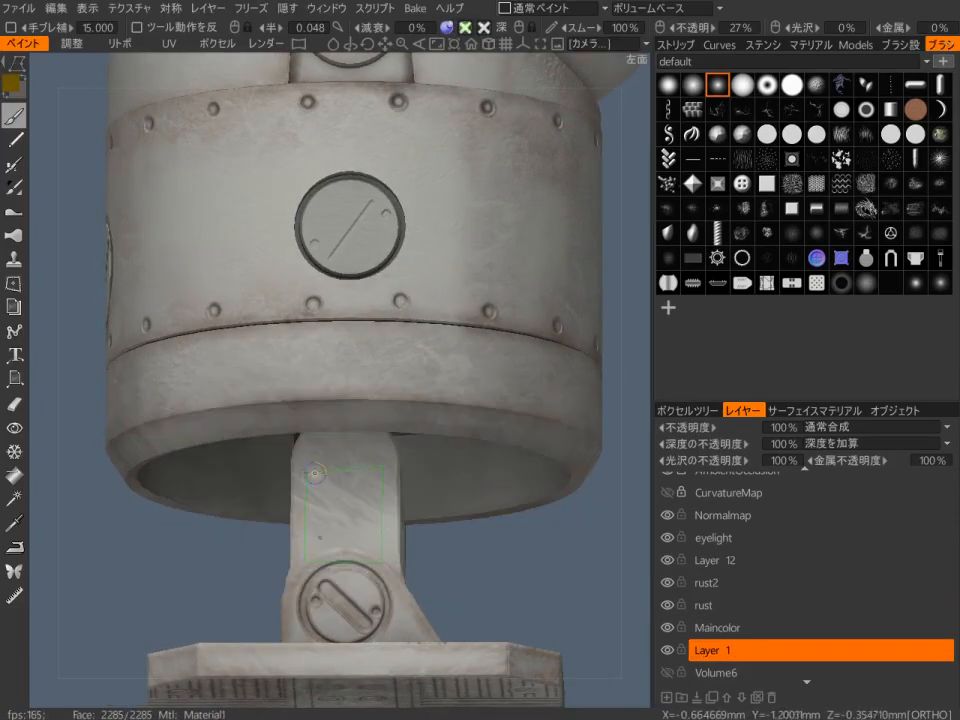
{"action": "scroll", "coordinate": [345, 473], "scroll_direction": "up", "scroll_amount": 3}
{"action": "key", "text": "space"}
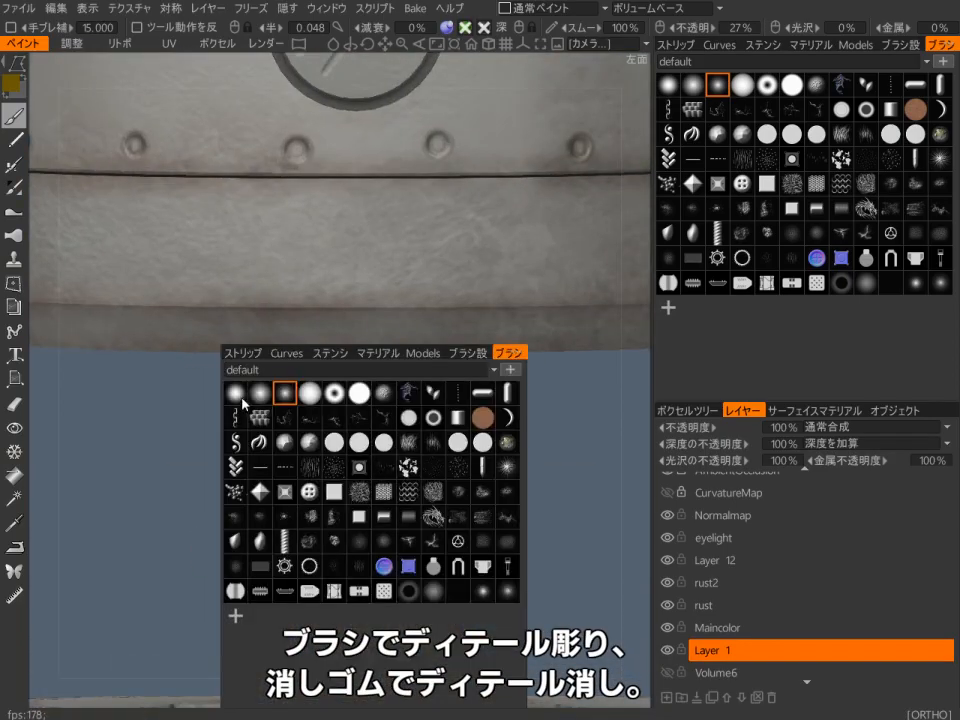
{"action": "left_click", "coordinate": [359, 392]}
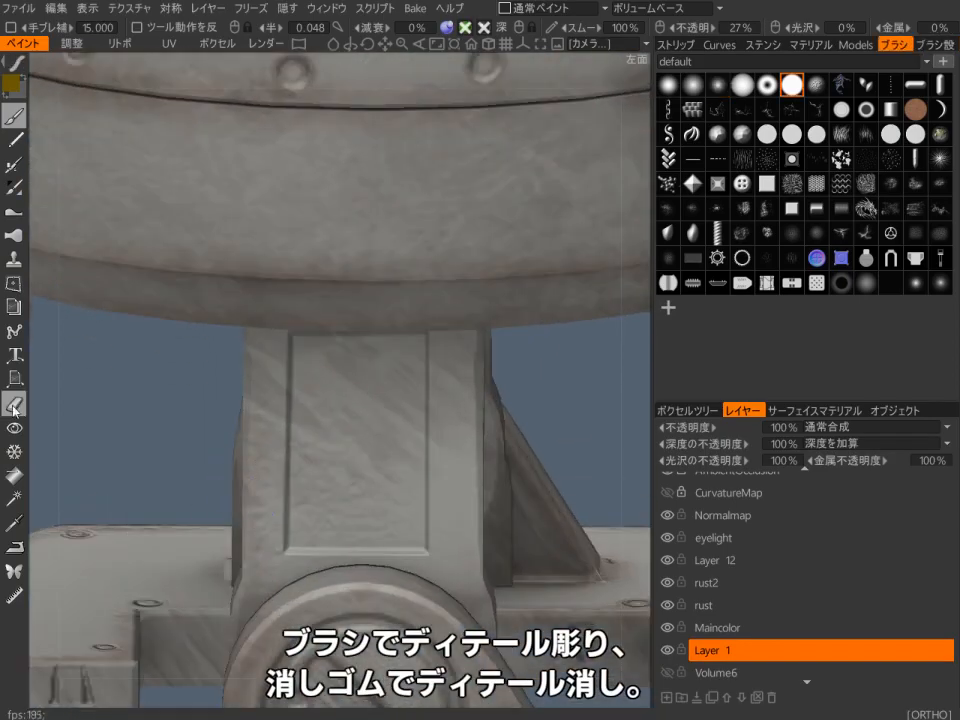
Step: Hide Cylinder.002 to Cylinder.004 and erase part of the leg's panel detail with a circular eraser shape
{"action": "key", "text": "e"}
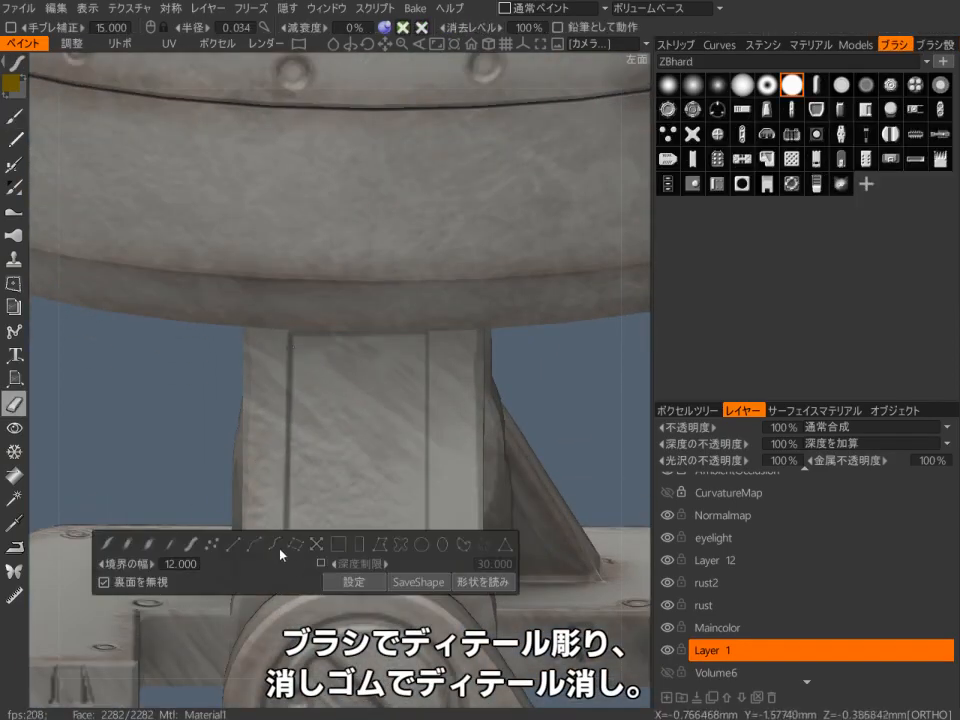
{"action": "left_click_drag", "start_coordinate": [664, 518], "coordinate": [664, 533]}
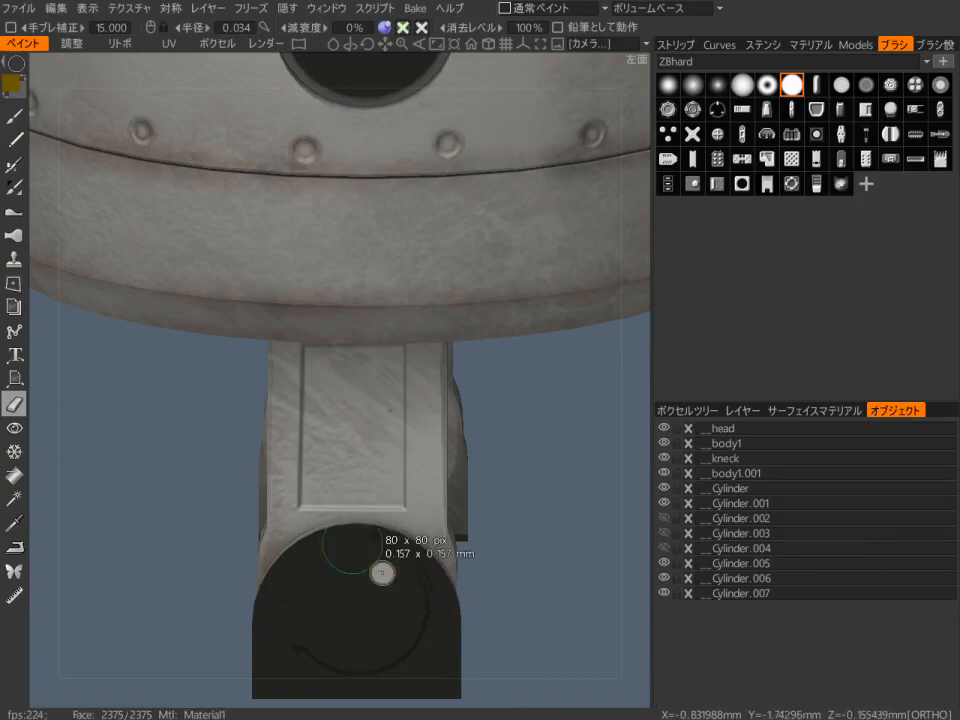
{"action": "scroll", "coordinate": [382, 573], "scroll_direction": "down", "scroll_amount": 2}
{"action": "mouse_move", "coordinate": [382, 573]}
{"action": "left_mouse_down"}
{"action": "mouse_move", "coordinate": [405, 581]}
{"action": "mouse_move", "coordinate": [385, 340]}
{"action": "mouse_move", "coordinate": [392, 525]}
{"action": "left_mouse_up"}
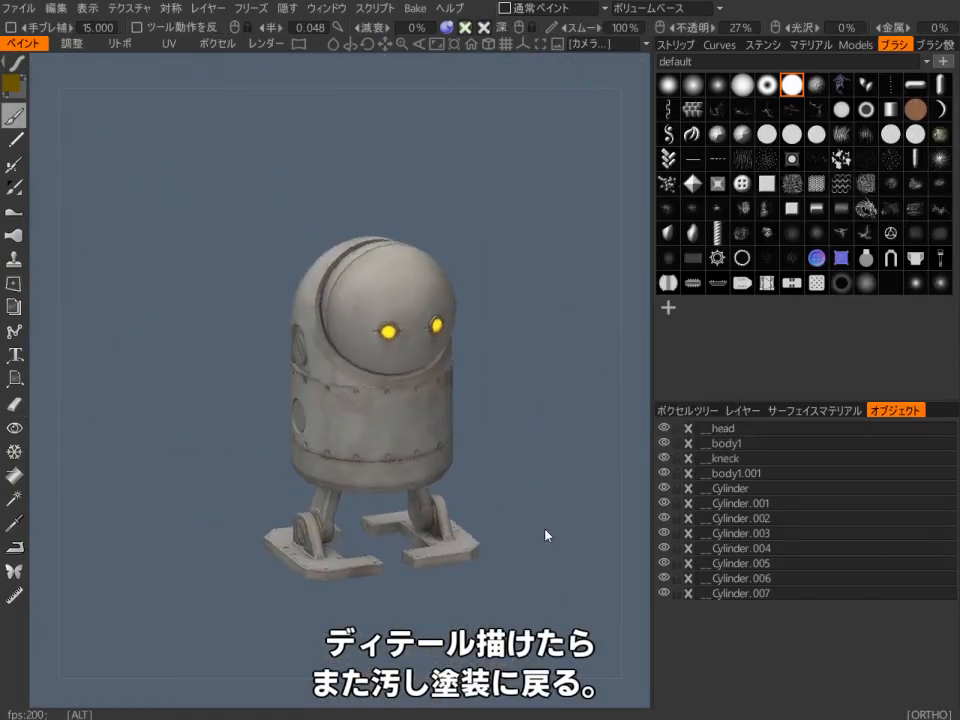
Step: Paint dark brown rust along the leg edges and ankle cover on the rust2 layer with the soft brush and no depth
{"action": "left_click_drag", "start_coordinate": [560, 528], "coordinate": [486, 259], "text": "alt"}
{"action": "scroll", "coordinate": [486, 259], "scroll_direction": "up", "scroll_amount": 5}
{"action": "left_click", "coordinate": [742, 411]}
{"action": "left_click", "coordinate": [718, 585]}
{"action": "left_click", "coordinate": [12, 84]}
{"action": "left_click", "coordinate": [323, 449]}
{"action": "left_click", "coordinate": [446, 28]}
{"action": "left_click", "coordinate": [465, 28]}
{"action": "left_click", "coordinate": [490, 32]}
{"action": "key", "text": "e"}
{"action": "key", "text": "t"}
{"action": "left_click", "coordinate": [284, 382]}
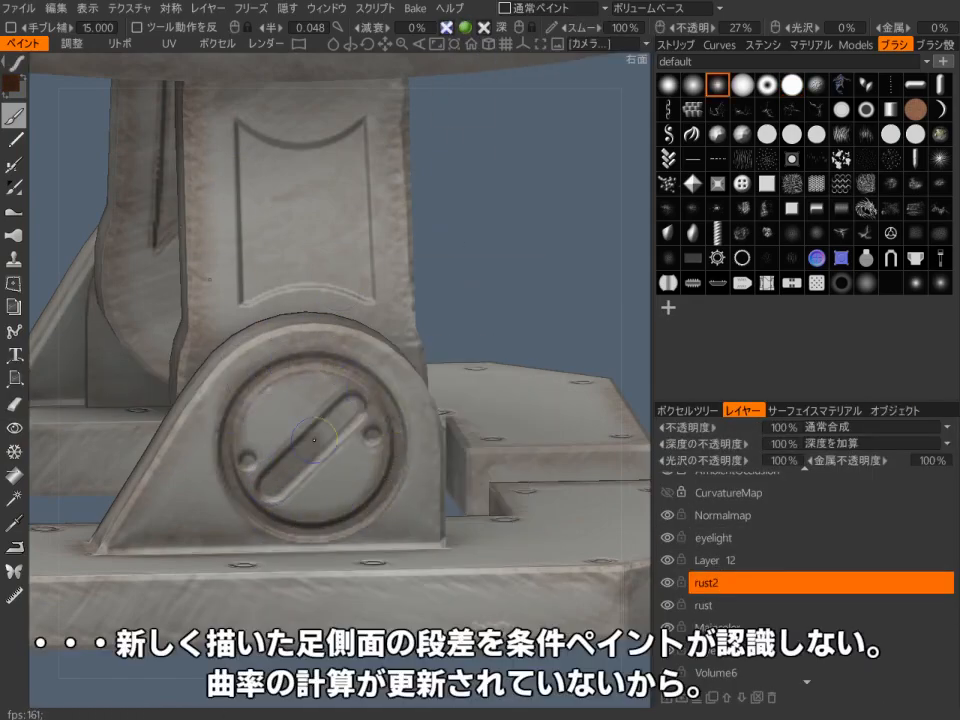
Step: Recalculate the model's curvature to include the new leg grooves and use the concave-area paint condition (凹面で増加)
{"action": "scroll", "coordinate": [275, 400], "scroll_direction": "down", "scroll_amount": 5}
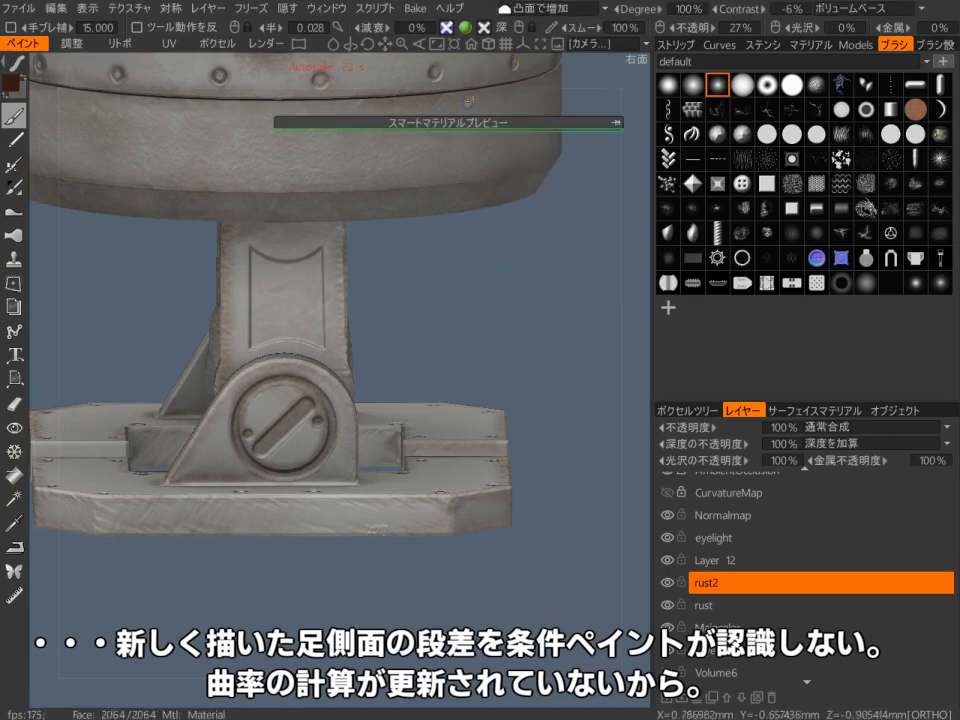
{"action": "left_click", "coordinate": [129, 7]}
{"action": "left_click", "coordinate": [200, 222]}
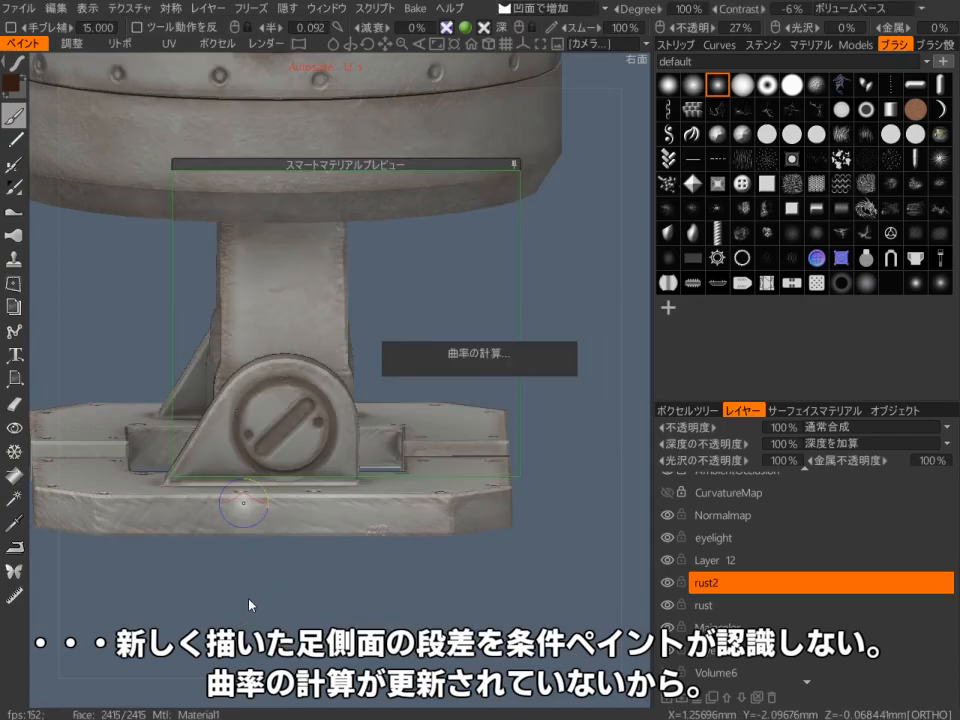
{"action": "scroll", "coordinate": [400, 330], "scroll_direction": "down", "scroll_amount": 5}
{"action": "left_click_drag", "start_coordinate": [560, 320], "coordinate": [530, 335]}
Step: Review the dirt on the whole robot in the Render room
{"action": "left_click", "coordinate": [265, 44]}
{"action": "scroll", "coordinate": [560, 310], "scroll_direction": "down", "scroll_amount": 3}
{"action": "scroll", "coordinate": [530, 335], "scroll_direction": "up", "scroll_amount": 4}
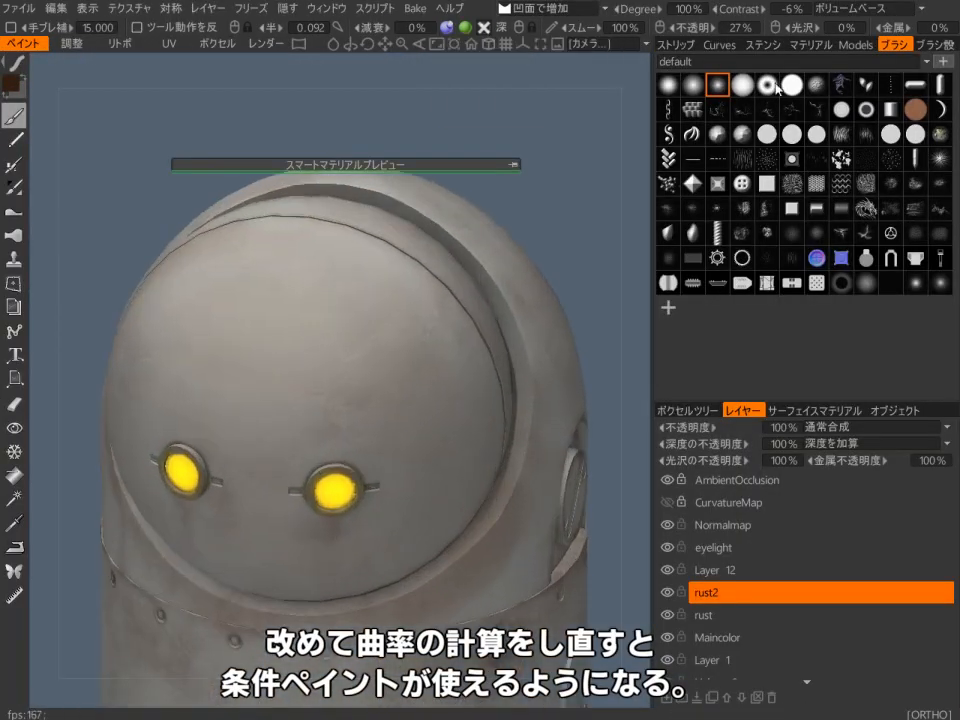
Step: Paint more dirt over the head on the rust2 layer with the round grunge stencil, normal painting (通常ペイント) and 5% opacity
{"action": "left_click", "coordinate": [765, 45]}
{"action": "left_click", "coordinate": [791, 110]}
{"action": "left_click", "coordinate": [535, 8]}
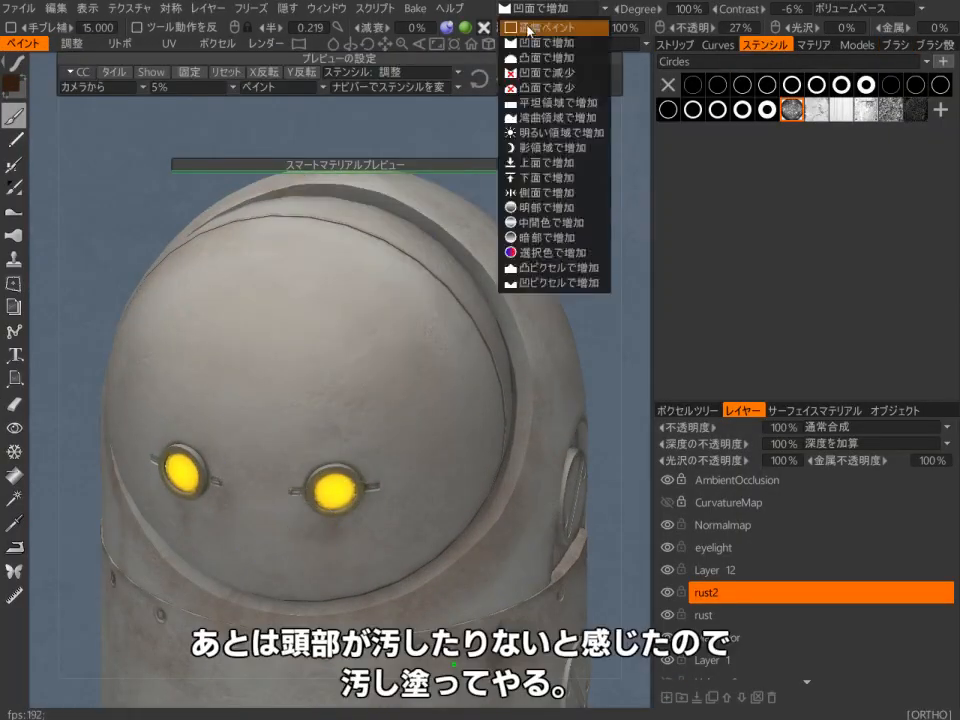
{"action": "left_click", "coordinate": [530, 28]}
{"action": "right_click", "coordinate": [316, 371]}
{"action": "right_click", "coordinate": [232, 285]}
{"action": "left_click", "coordinate": [157, 294]}
{"action": "left_click_drag", "start_coordinate": [274, 215], "coordinate": [276, 320]}
{"action": "left_click_drag", "start_coordinate": [270, 478], "coordinate": [345, 400], "text": "alt"}
{"action": "right_click", "coordinate": [399, 321]}
{"action": "left_click_drag", "start_coordinate": [347, 337], "coordinate": [300, 337]}
{"action": "mouse_move", "coordinate": [380, 330]}
{"action": "left_mouse_down", "text": "alt"}
{"action": "mouse_move", "coordinate": [298, 347]}
{"action": "mouse_move", "coordinate": [380, 300]}
{"action": "left_mouse_up", "text": "alt"}
{"action": "right_click_drag", "start_coordinate": [268, 187], "coordinate": [250, 187]}
{"action": "mouse_move", "coordinate": [310, 290]}
{"action": "left_mouse_down", "text": "alt"}
{"action": "mouse_move", "coordinate": [424, 334]}
{"action": "mouse_move", "coordinate": [325, 378]}
{"action": "left_mouse_up", "text": "alt"}
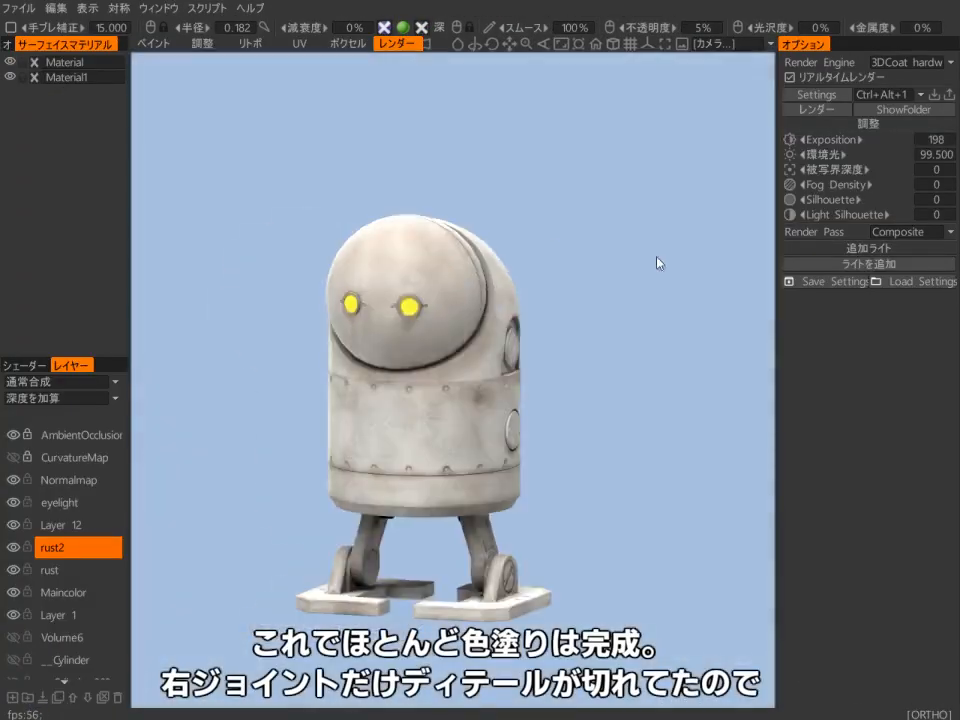
Step: Inspect the robot's sides and compare the screw cover details on both of them
{"action": "left_click_drag", "start_coordinate": [450, 240], "coordinate": [692, 214], "text": "alt"}
{"action": "mouse_move", "coordinate": [523, 432]}
{"action": "left_mouse_down", "text": "alt"}
{"action": "mouse_move", "coordinate": [243, 460]}
{"action": "mouse_move", "coordinate": [304, 454]}
{"action": "mouse_move", "coordinate": [225, 446]}
{"action": "left_mouse_up", "text": "alt"}
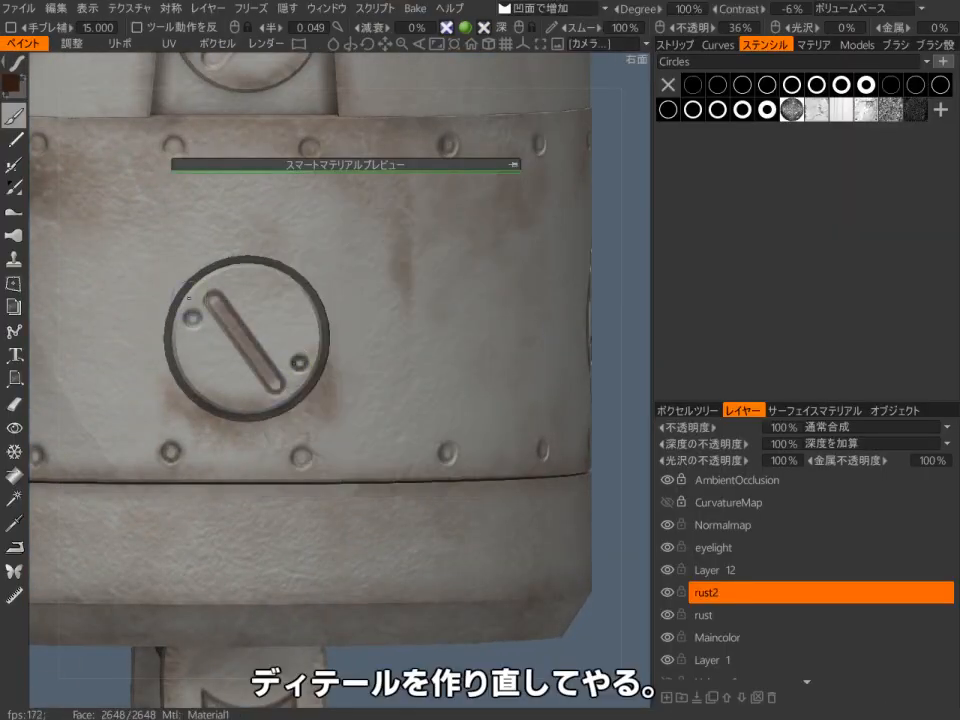
{"action": "scroll", "coordinate": [321, 230], "scroll_direction": "down", "scroll_amount": 5}
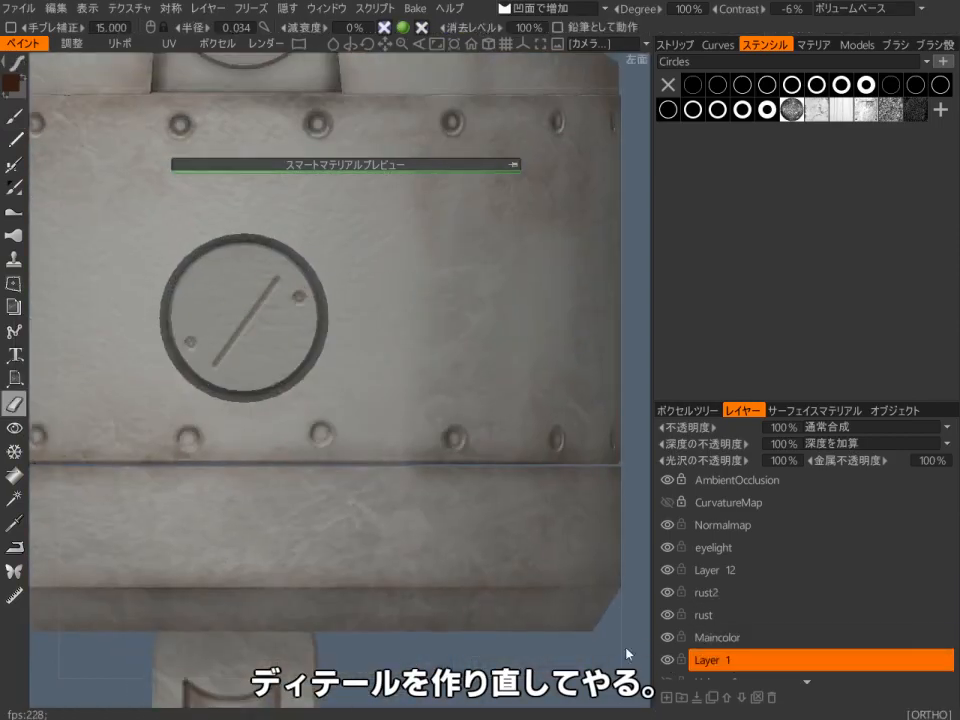
Step: Rebuild the slot detail of the body's side screw cover on Layer 1 with normal painting (通常ペイント) and the hard round brush
{"action": "left_click", "coordinate": [552, 9]}
{"action": "left_click", "coordinate": [545, 22]}
{"action": "scroll", "coordinate": [302, 401], "scroll_direction": "down", "scroll_amount": 1}
{"action": "middle_click_drag", "start_coordinate": [302, 401], "coordinate": [386, 479], "text": "alt"}
{"action": "left_click", "coordinate": [14, 116]}
{"action": "key", "text": "t"}
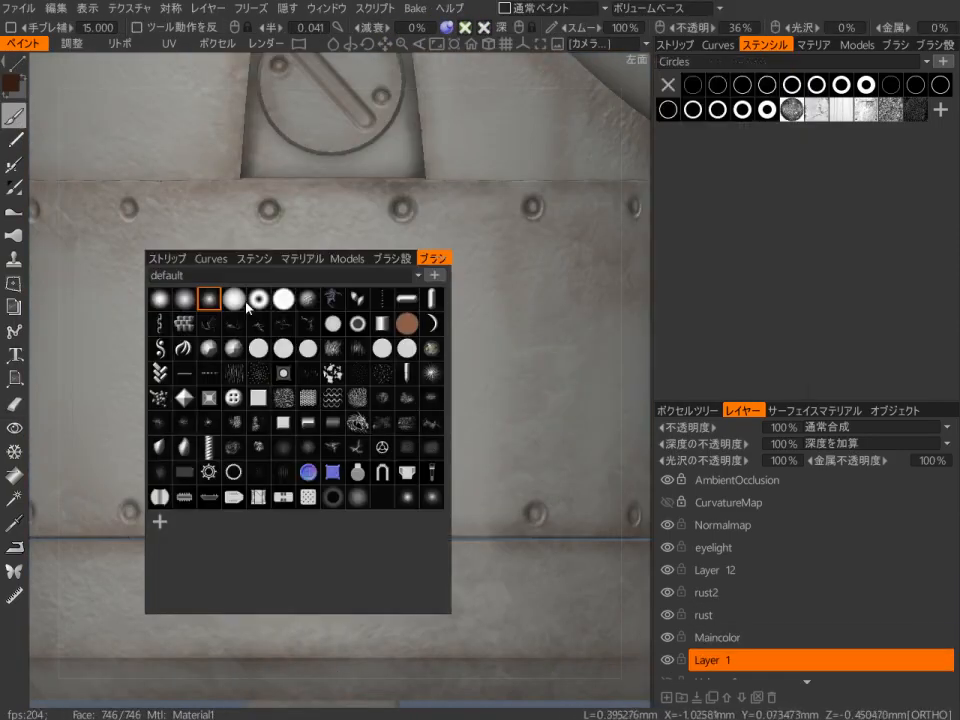
{"action": "left_click", "coordinate": [283, 298]}
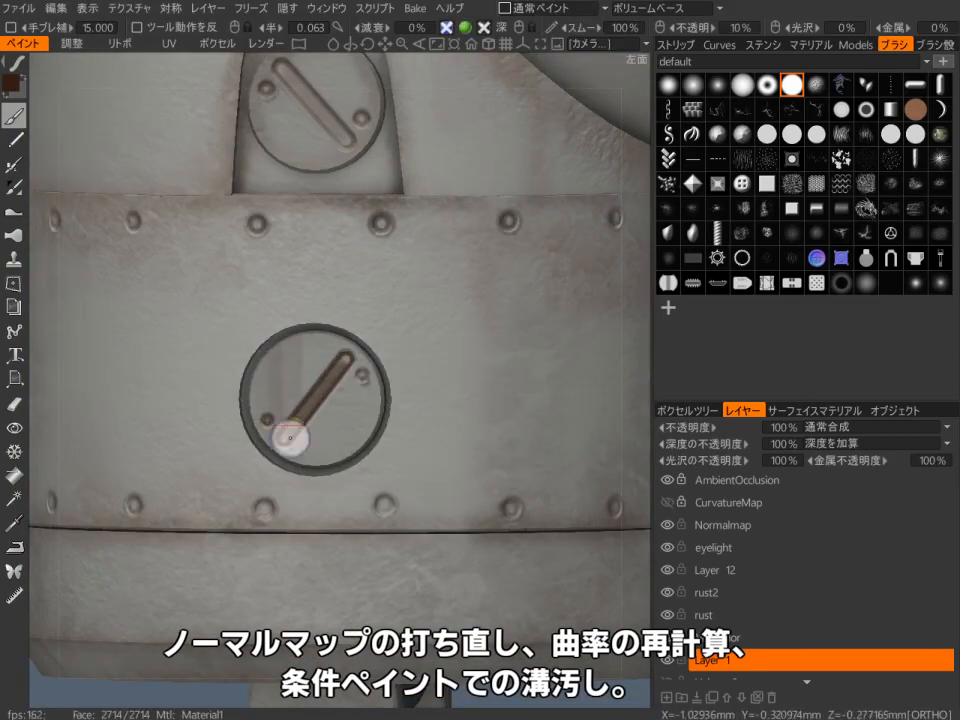
{"action": "left_click", "coordinate": [766, 44]}
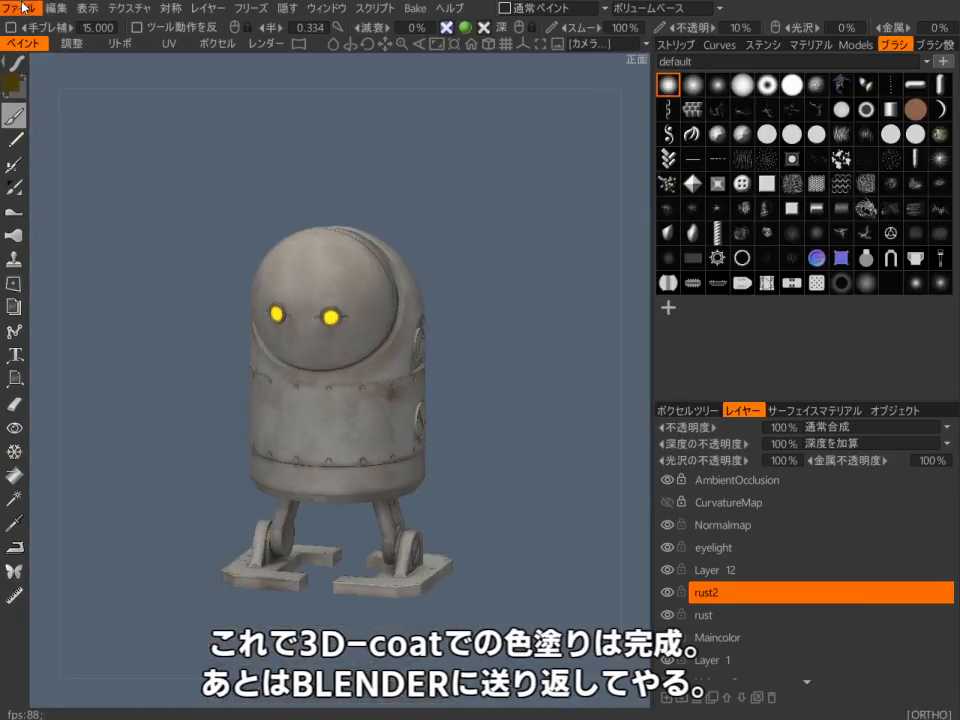
Step: Export the robot's geometry and textures as 3DC089.fbx to the Blender applink folder with the Blender Cycles preset
{"action": "left_click", "coordinate": [19, 7]}
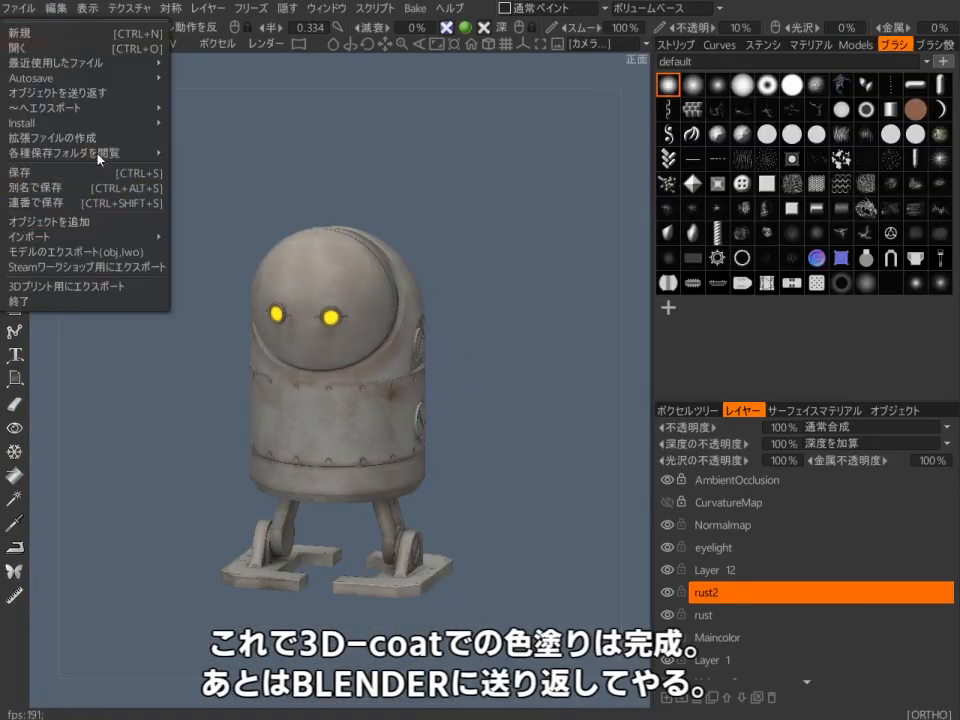
{"action": "left_click", "coordinate": [75, 251]}
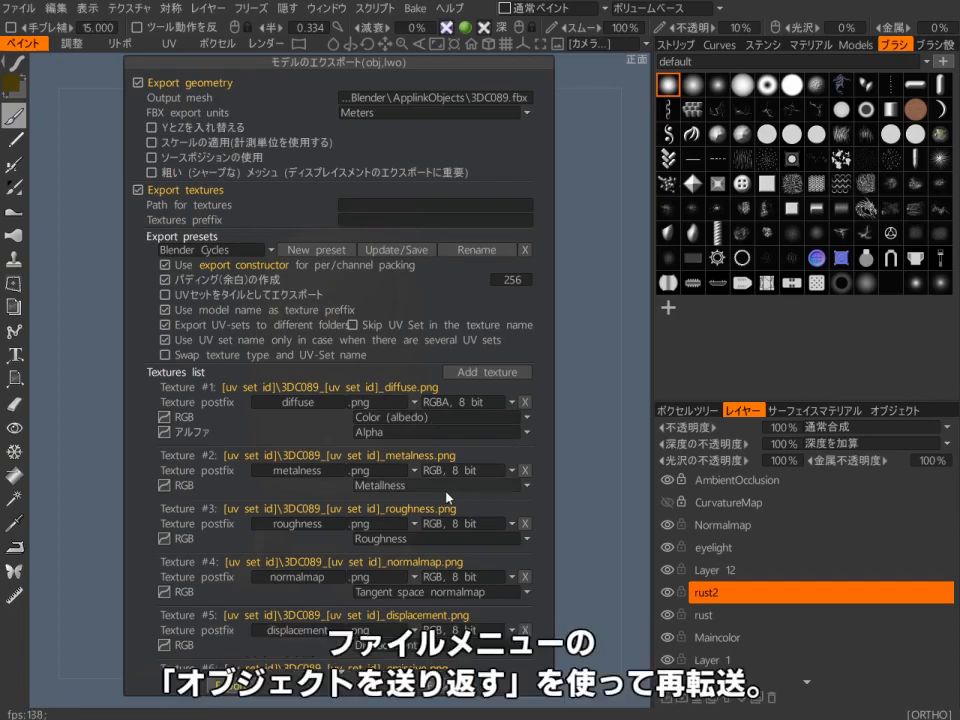
{"action": "left_click", "coordinate": [240, 694]}
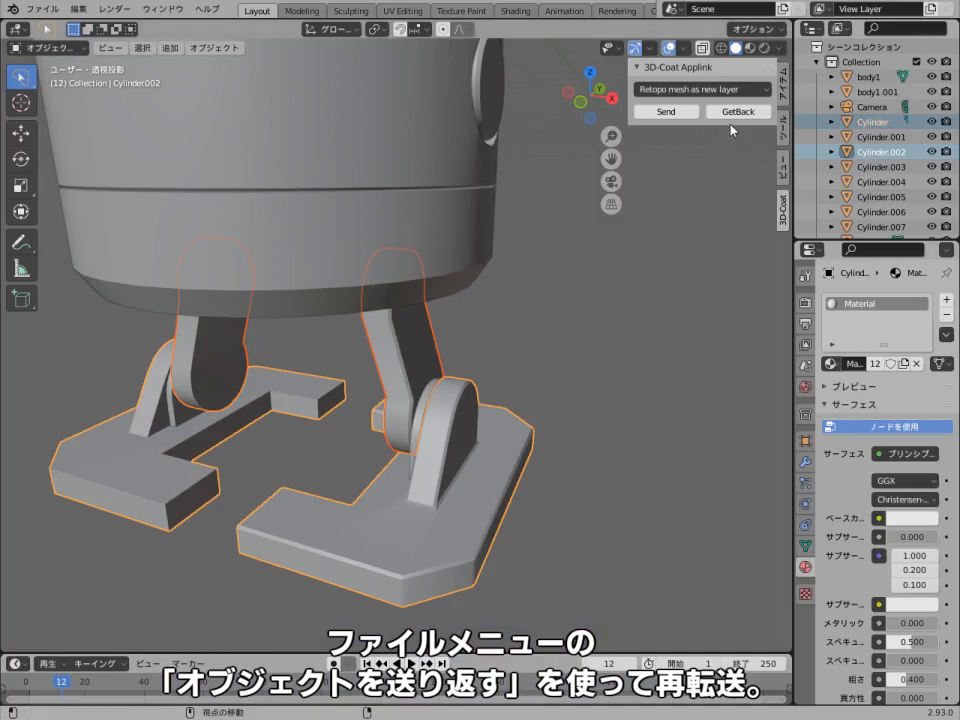
Step: Switch to Blender, try to get the painted robot back through the 3D-Coat Applink, and show the viewport as wireframe
{"action": "scroll", "coordinate": [559, 439], "scroll_direction": "down", "scroll_amount": 5}
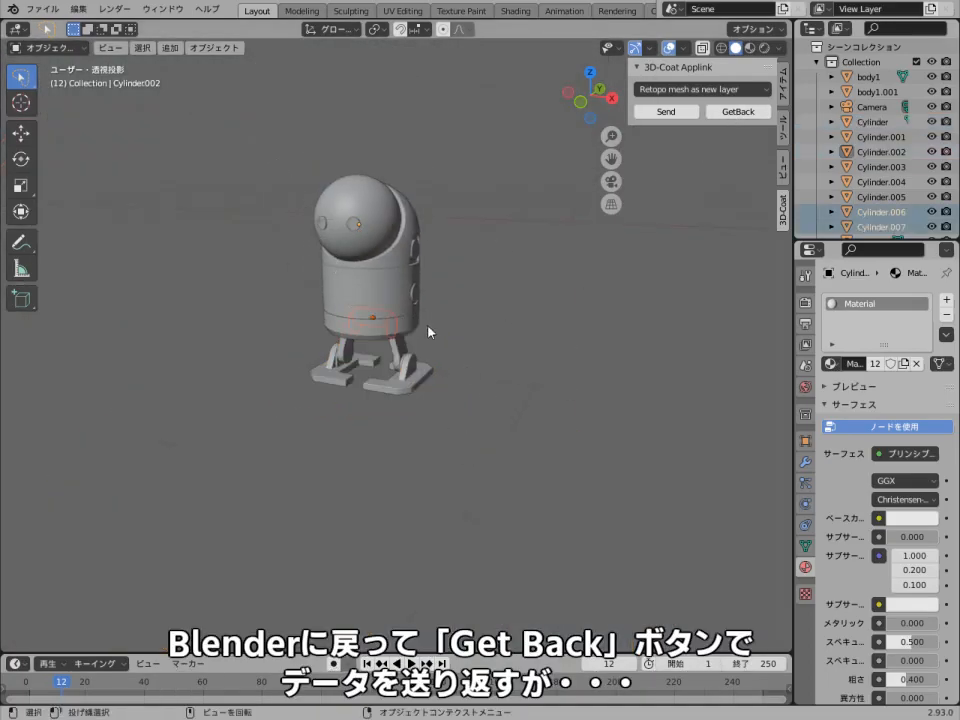
{"action": "left_click_drag", "start_coordinate": [267, 141], "coordinate": [268, 171]}
{"action": "left_click", "coordinate": [738, 112]}
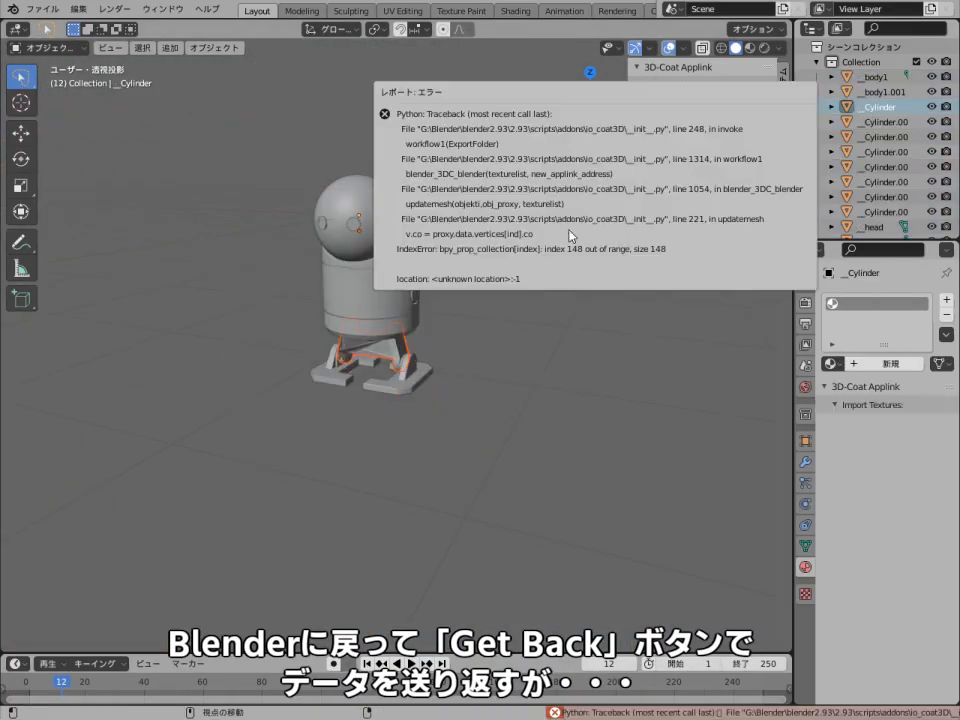
{"action": "key", "text": "z"}
{"action": "left_click", "coordinate": [308, 348]}
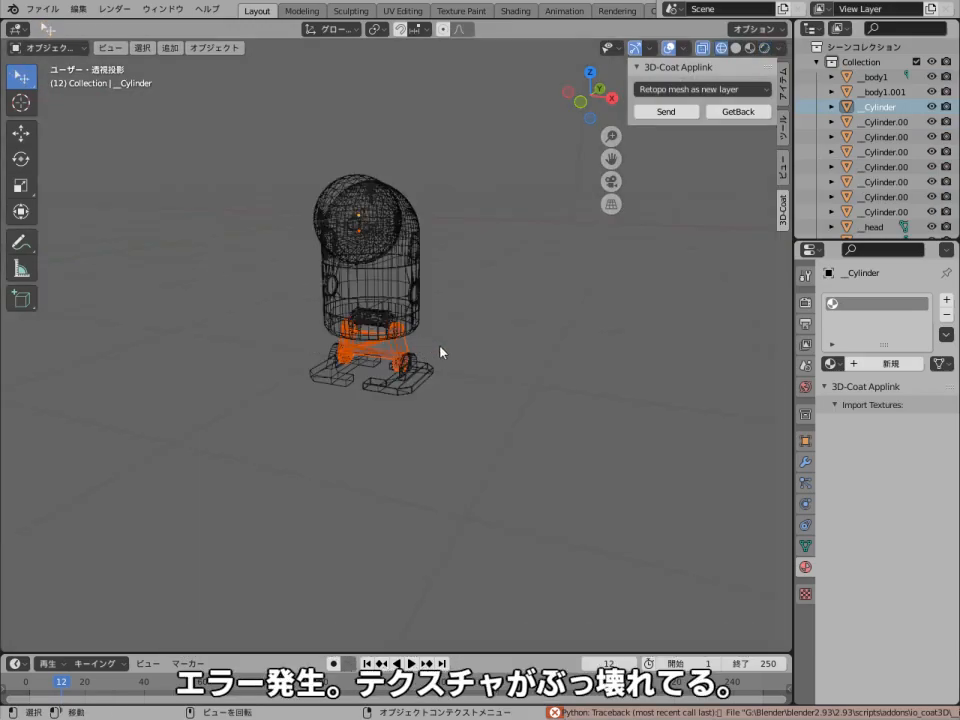
Step: Deselect the returned parts and examine the robot's mesh and textures in different viewport shading modes from several sides
{"action": "key", "text": "a"}
{"action": "left_click", "coordinate": [531, 289]}
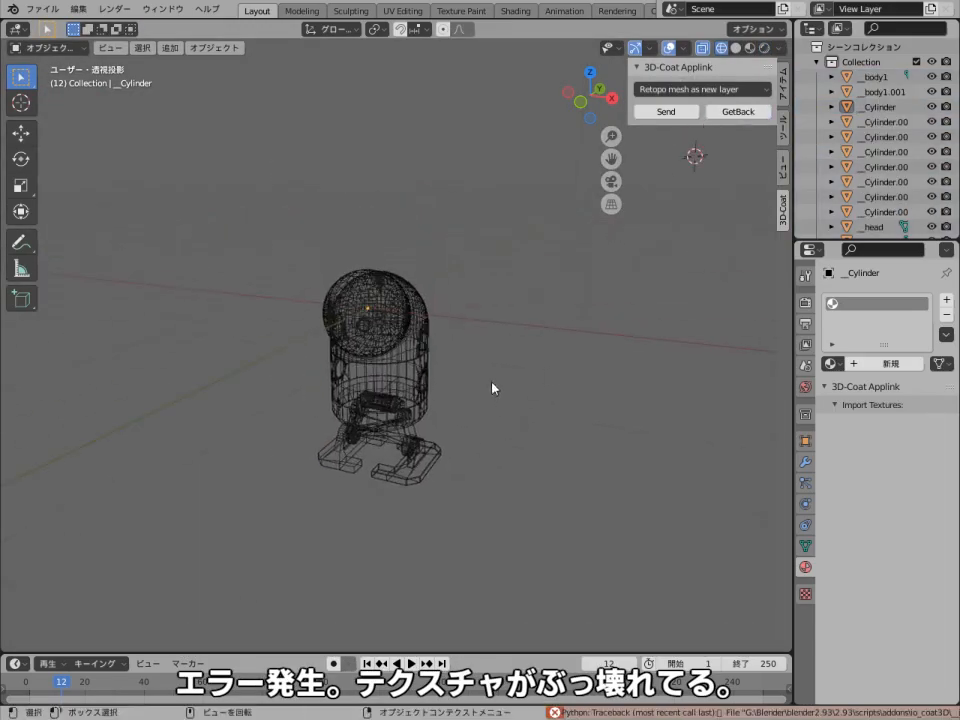
{"action": "key", "text": "z"}
{"action": "left_click", "coordinate": [490, 289]}
{"action": "scroll", "coordinate": [533, 406], "scroll_direction": "up", "scroll_amount": 4}
{"action": "mouse_move", "coordinate": [533, 406]}
{"action": "middle_mouse_down"}
{"action": "mouse_move", "coordinate": [446, 367]}
{"action": "mouse_move", "coordinate": [380, 382]}
{"action": "mouse_move", "coordinate": [511, 428]}
{"action": "mouse_move", "coordinate": [403, 395]}
{"action": "middle_mouse_up"}
{"action": "key", "text": "z"}
{"action": "left_click", "coordinate": [479, 491]}
{"action": "scroll", "coordinate": [479, 494], "scroll_direction": "down", "scroll_amount": 3}
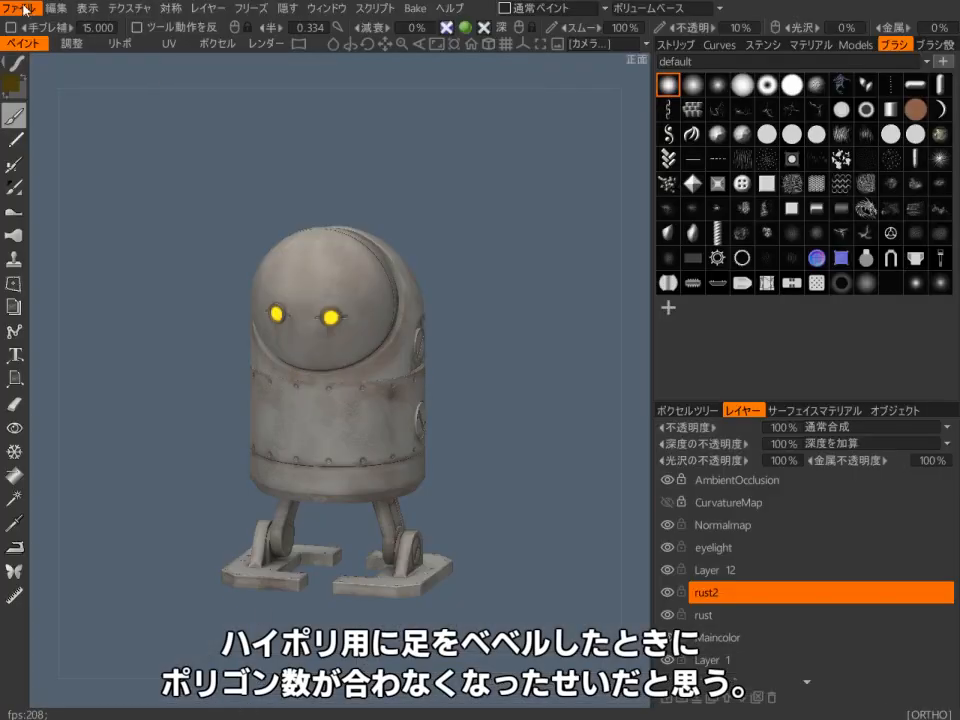
Step: Switch to 3D-Coat and export the robot's geometry and textures as kikaifbx.fbx with the Blender Cycles preset
{"action": "left_click", "coordinate": [25, 8]}
{"action": "mouse_move", "coordinate": [75, 105]}
{"action": "left_click", "coordinate": [186, 107]}
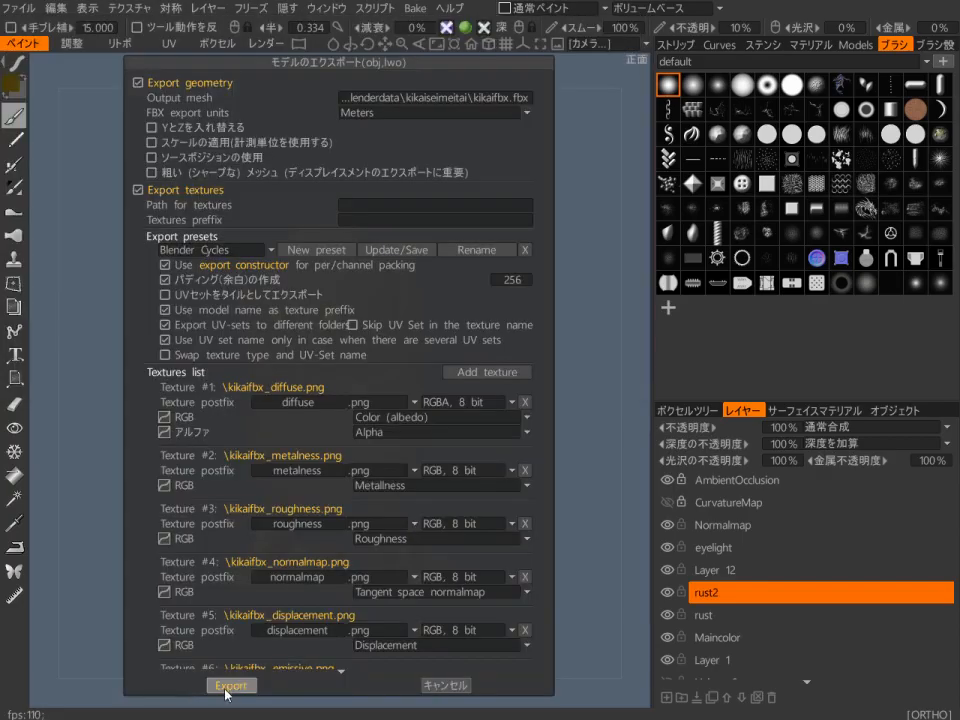
{"action": "left_click", "coordinate": [225, 690]}
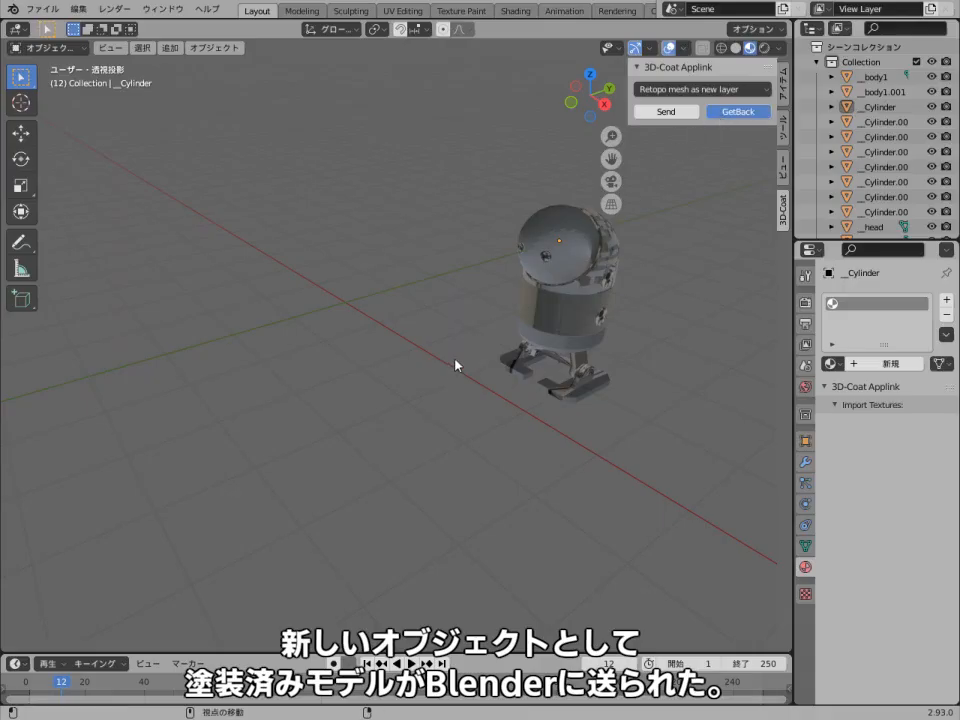
Step: Switch to Blender and examine the painted robot's feet, body and head, including its look on the lit floor
{"action": "mouse_move", "coordinate": [455, 360]}
{"action": "middle_mouse_down"}
{"action": "mouse_move", "coordinate": [491, 400]}
{"action": "mouse_move", "coordinate": [430, 357]}
{"action": "mouse_move", "coordinate": [533, 446]}
{"action": "mouse_move", "coordinate": [535, 460]}
{"action": "middle_mouse_up"}
{"action": "scroll", "coordinate": [491, 400], "scroll_direction": "up", "scroll_amount": 2}
{"action": "scroll", "coordinate": [540, 550], "scroll_direction": "up", "scroll_amount": 3}
{"action": "middle_click_drag", "start_coordinate": [540, 555], "coordinate": [527, 512], "text": "shift"}
{"action": "left_click", "coordinate": [507, 499]}
{"action": "left_click", "coordinate": [529, 511]}
{"action": "scroll", "coordinate": [546, 502], "scroll_direction": "down", "scroll_amount": 2}
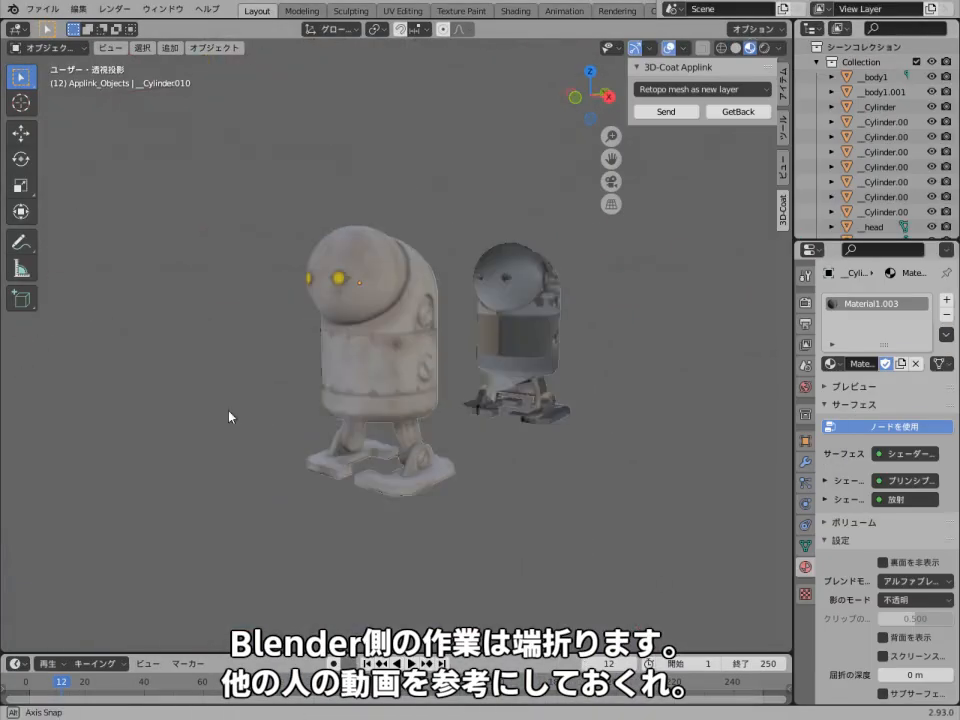
{"action": "middle_click_drag", "start_coordinate": [171, 308], "coordinate": [392, 188]}
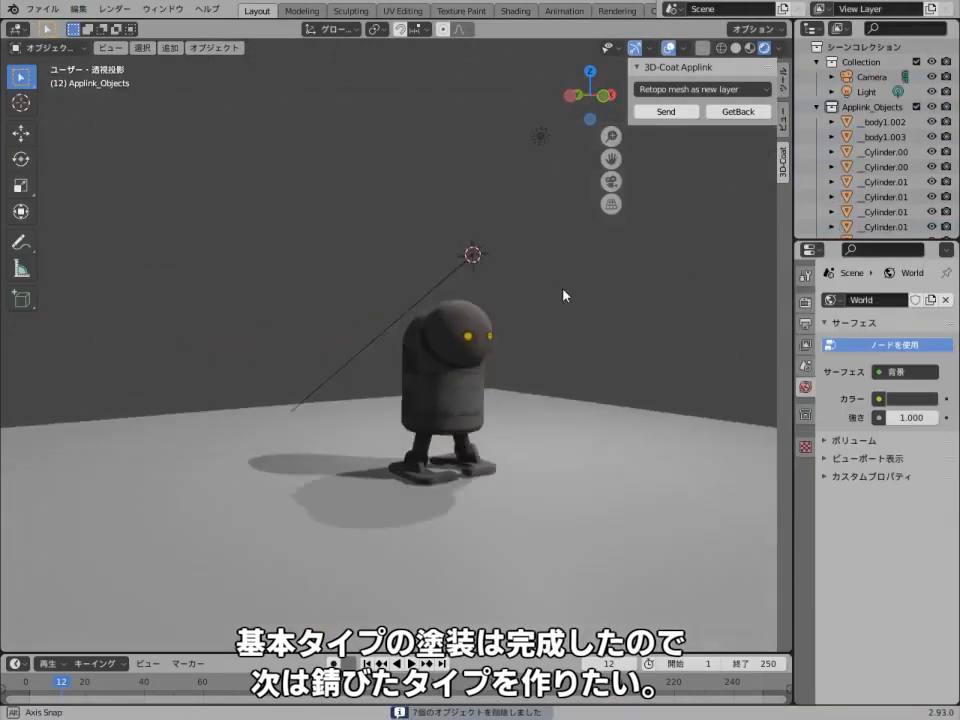
{"action": "middle_click_drag", "start_coordinate": [564, 296], "coordinate": [466, 509]}
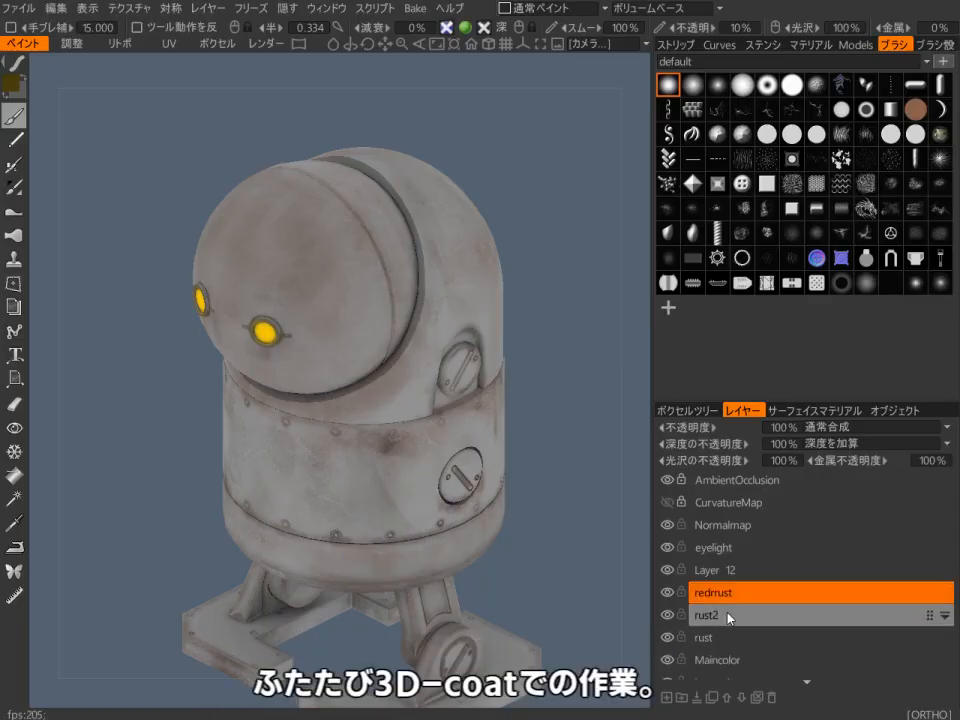
Step: Switch to 3D-Coat, choose the MTL00045_Metal rust material from the Metal folder and make Layer 14 the active layer
{"action": "right_click_drag", "start_coordinate": [551, 287], "coordinate": [579, 311]}
{"action": "middle_click_drag", "start_coordinate": [579, 311], "coordinate": [555, 258]}
{"action": "left_click", "coordinate": [808, 45]}
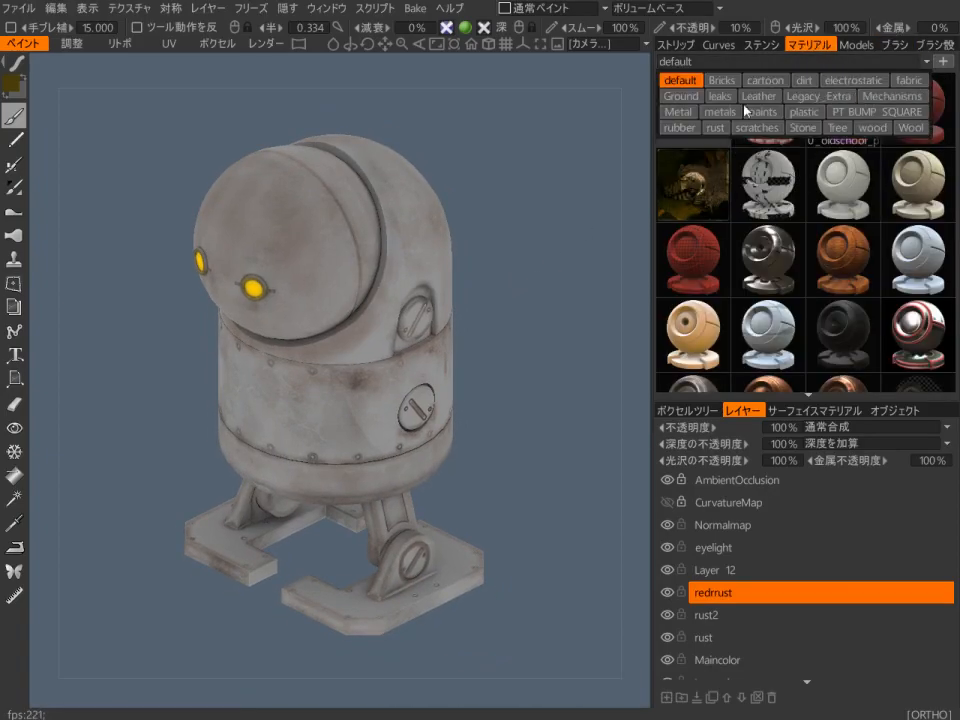
{"action": "left_click", "coordinate": [678, 111]}
{"action": "mouse_move", "coordinate": [865, 120]}
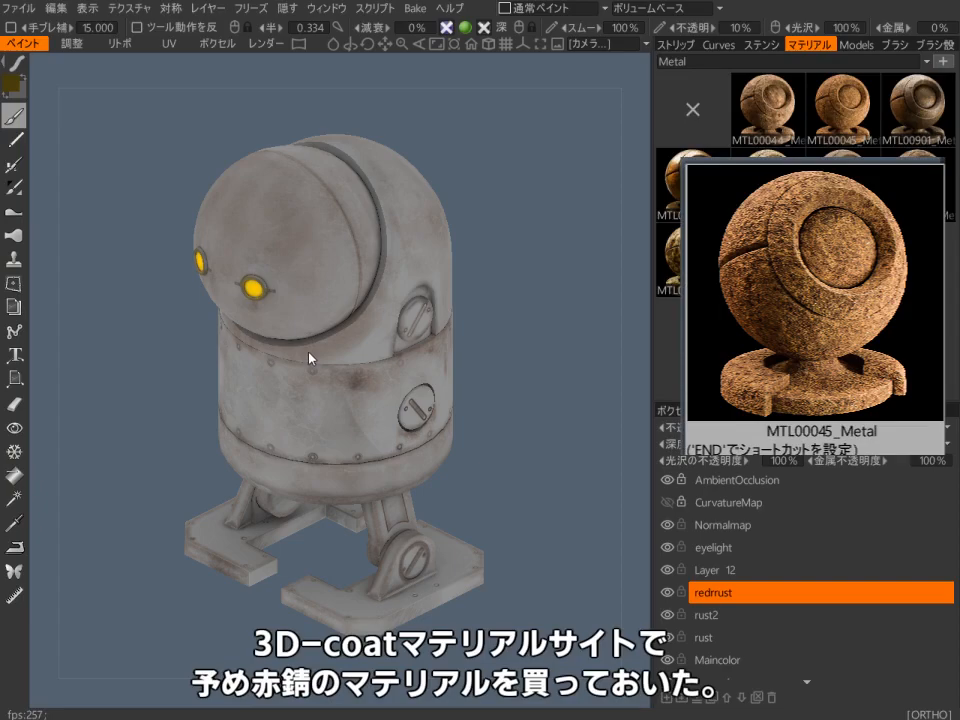
{"action": "left_click_drag", "start_coordinate": [358, 370], "coordinate": [420, 281], "text": "alt"}
{"action": "middle_click_drag", "start_coordinate": [420, 281], "coordinate": [443, 337]}
{"action": "left_click", "coordinate": [718, 548]}
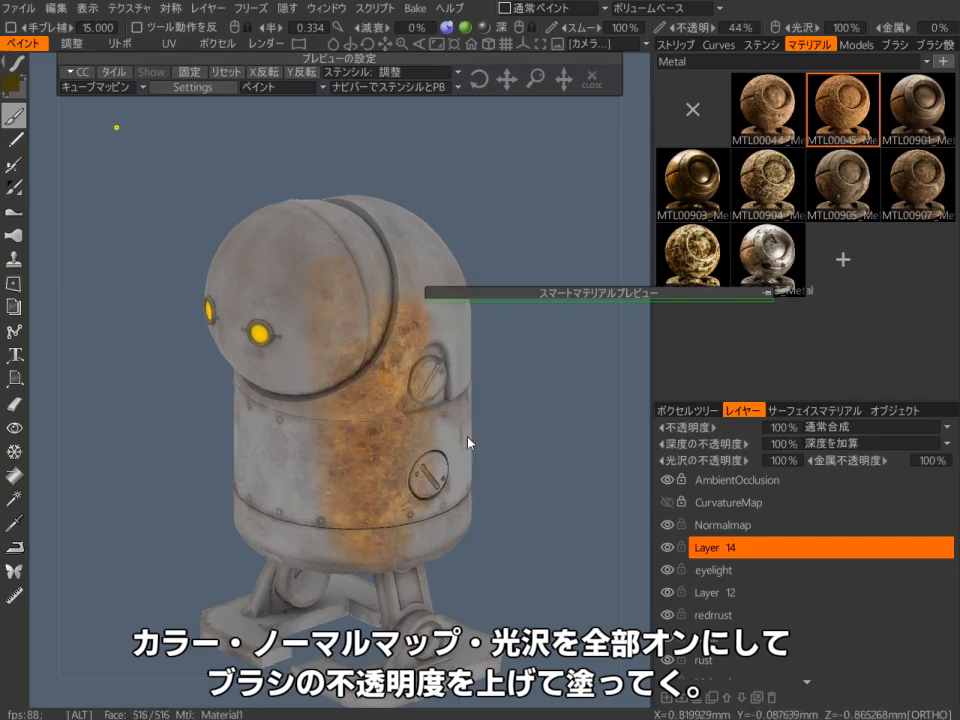
Step: Paint rust over the head and the side and back of the body on Layer 14 at 44% opacity
{"action": "left_click_drag", "start_coordinate": [483, 451], "coordinate": [360, 278], "text": "alt"}
{"action": "left_click_drag", "start_coordinate": [357, 196], "coordinate": [359, 238], "text": "alt"}
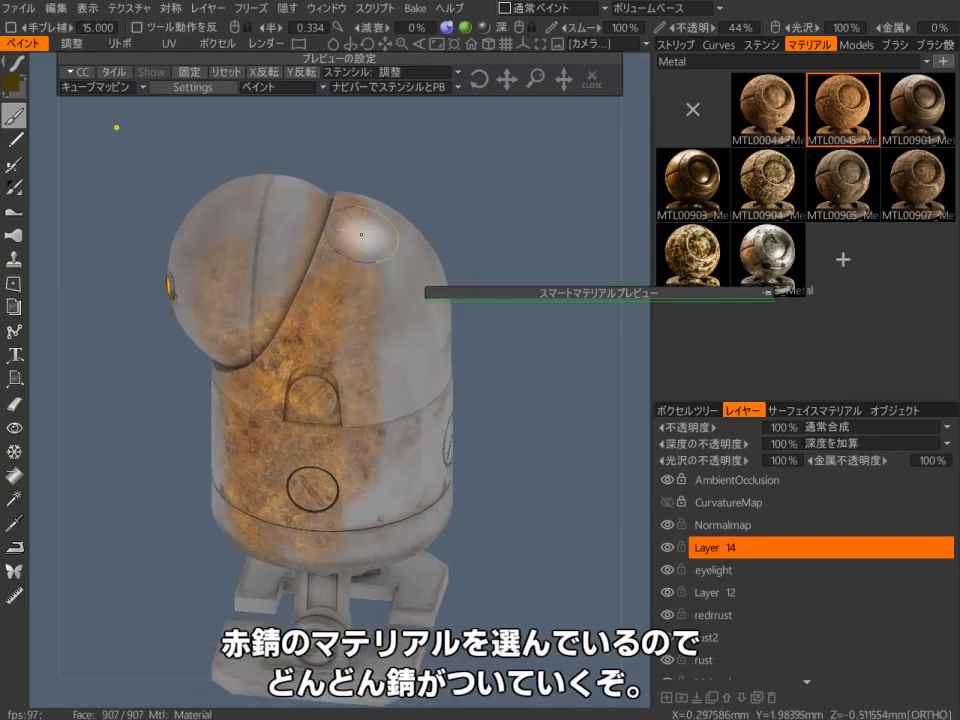
{"action": "left_click_drag", "start_coordinate": [330, 316], "coordinate": [308, 417], "text": "alt"}
{"action": "left_click_drag", "start_coordinate": [317, 254], "coordinate": [297, 201], "text": "alt"}
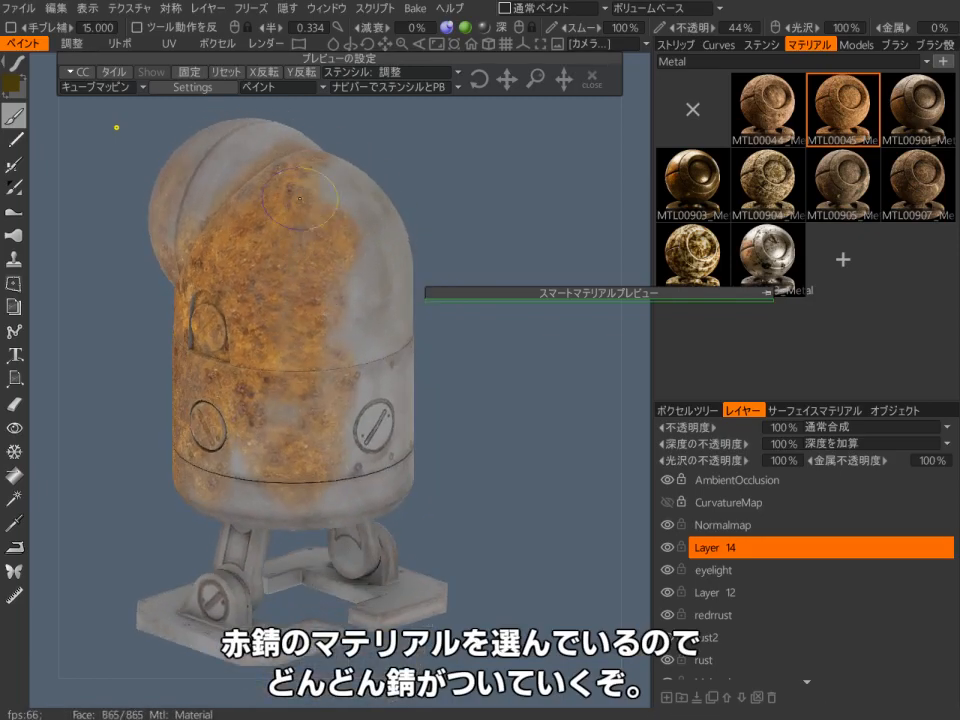
{"action": "left_click_drag", "start_coordinate": [382, 240], "coordinate": [273, 285], "text": "alt"}
{"action": "left_click_drag", "start_coordinate": [342, 292], "coordinate": [268, 348], "text": "alt"}
Step: Extend the rust material over more of the robot's still unpainted surfaces on Layer 14
{"action": "right_click_drag", "start_coordinate": [522, 191], "coordinate": [560, 191]}
{"action": "mouse_move", "coordinate": [392, 366]}
{"action": "left_mouse_down"}
{"action": "mouse_move", "coordinate": [412, 435]}
{"action": "mouse_move", "coordinate": [292, 403]}
{"action": "mouse_move", "coordinate": [378, 450]}
{"action": "left_mouse_up"}
{"action": "mouse_move", "coordinate": [400, 420]}
{"action": "left_mouse_down", "text": "alt"}
{"action": "mouse_move", "coordinate": [345, 420]}
{"action": "mouse_move", "coordinate": [430, 480]}
{"action": "left_mouse_up", "text": "alt"}
{"action": "left_click_drag", "start_coordinate": [430, 440], "coordinate": [370, 435], "text": "alt"}
{"action": "left_click_drag", "start_coordinate": [400, 320], "coordinate": [340, 385]}
{"action": "mouse_move", "coordinate": [390, 370]}
{"action": "left_mouse_down", "text": "alt"}
{"action": "mouse_move", "coordinate": [345, 395]}
{"action": "mouse_move", "coordinate": [461, 390]}
{"action": "mouse_move", "coordinate": [299, 430]}
{"action": "mouse_move", "coordinate": [290, 510]}
{"action": "left_mouse_up", "text": "alt"}
Step: Hide the eyelight layer and cover the robot's remaining bare areas with the rust material
{"action": "left_click", "coordinate": [668, 570]}
{"action": "mouse_move", "coordinate": [300, 450]}
{"action": "left_mouse_down", "text": "alt"}
{"action": "mouse_move", "coordinate": [390, 480]}
{"action": "mouse_move", "coordinate": [384, 529]}
{"action": "left_mouse_up", "text": "alt"}
{"action": "middle_click_drag", "start_coordinate": [384, 529], "coordinate": [384, 260], "text": "alt"}
{"action": "mouse_move", "coordinate": [290, 510]}
{"action": "left_mouse_down"}
{"action": "mouse_move", "coordinate": [225, 525]}
{"action": "mouse_move", "coordinate": [320, 500]}
{"action": "left_mouse_up"}
{"action": "mouse_move", "coordinate": [420, 430]}
{"action": "left_mouse_down"}
{"action": "mouse_move", "coordinate": [327, 483]}
{"action": "mouse_move", "coordinate": [430, 470]}
{"action": "left_mouse_up"}
{"action": "mouse_move", "coordinate": [400, 330]}
{"action": "left_mouse_down"}
{"action": "mouse_move", "coordinate": [320, 450]}
{"action": "mouse_move", "coordinate": [350, 470]}
{"action": "mouse_move", "coordinate": [343, 575]}
{"action": "left_mouse_up"}
Step: Darken the rusted head around the eye sockets with black, color-only paint at 16% opacity on Layer 15
{"action": "left_click", "coordinate": [217, 44]}
{"action": "left_click", "coordinate": [24, 44]}
{"action": "left_click", "coordinate": [768, 108]}
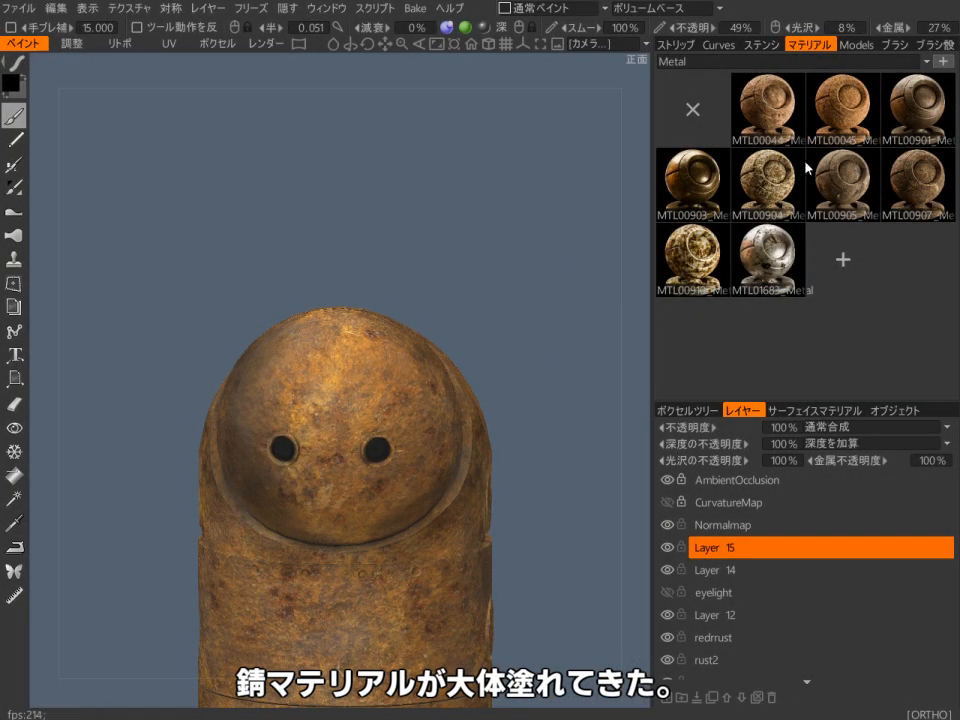
{"action": "left_click_drag", "start_coordinate": [699, 182], "coordinate": [711, 296], "text": "alt"}
{"action": "right_click", "coordinate": [519, 277]}
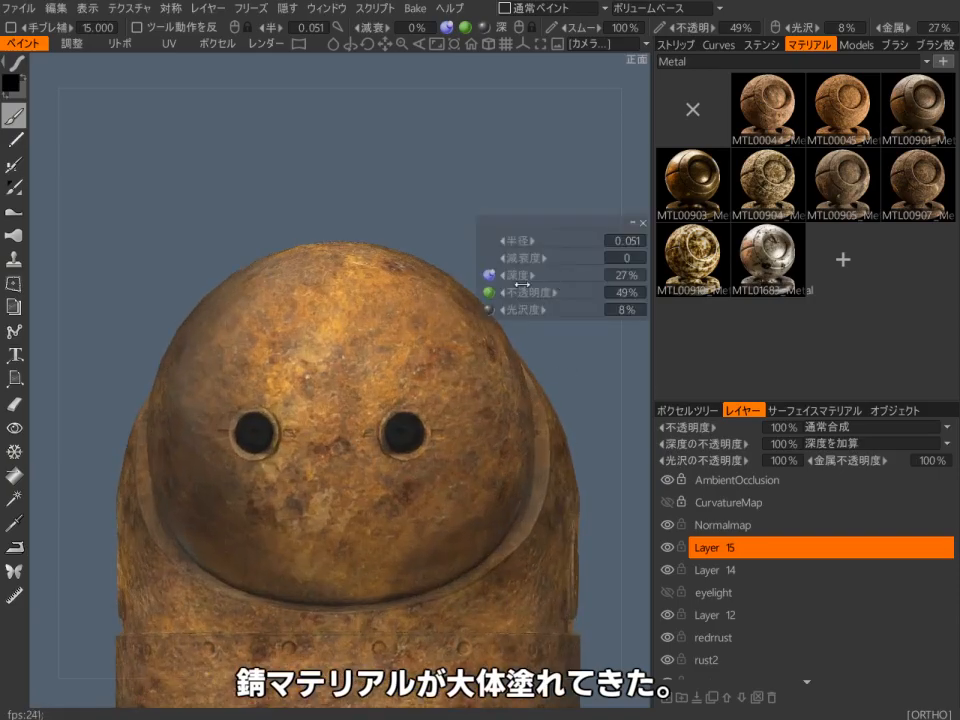
{"action": "left_click_drag", "start_coordinate": [355, 443], "coordinate": [300, 440], "text": "alt"}
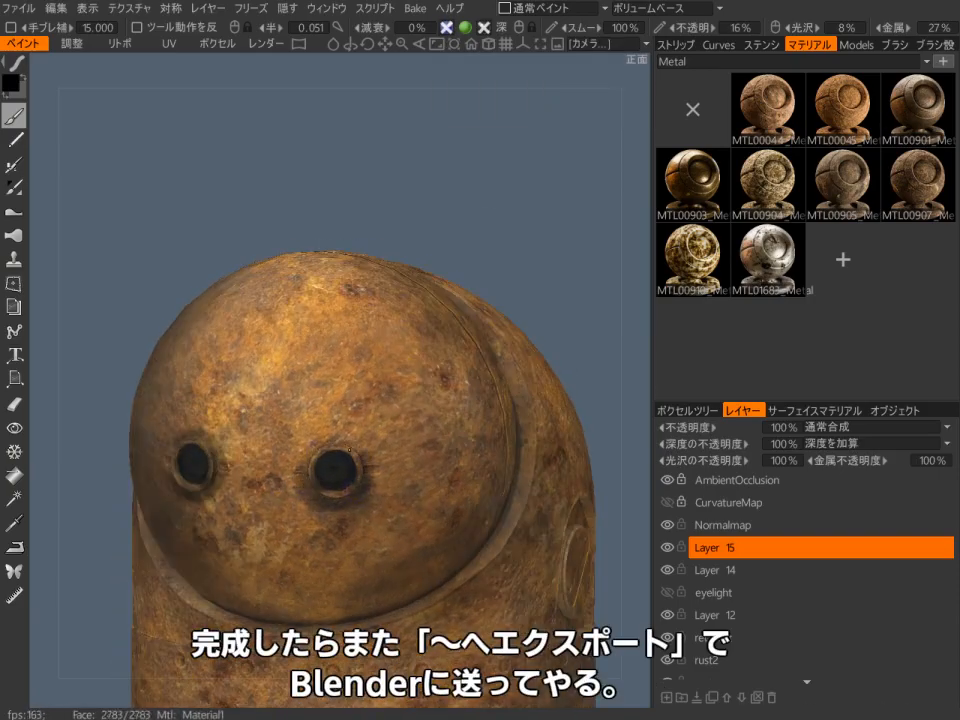
{"action": "right_click_drag", "start_coordinate": [420, 400], "coordinate": [476, 469], "text": "alt"}
{"action": "left_click_drag", "start_coordinate": [476, 469], "coordinate": [452, 354], "text": "alt"}
Step: Export the rusted robot model under the file name kikairust
{"action": "left_click", "coordinate": [18, 8]}
{"action": "left_click", "coordinate": [74, 95]}
{"action": "type", "text": "kikairust"}
{"action": "key", "text": "Return"}
{"action": "left_click", "coordinate": [250, 687]}
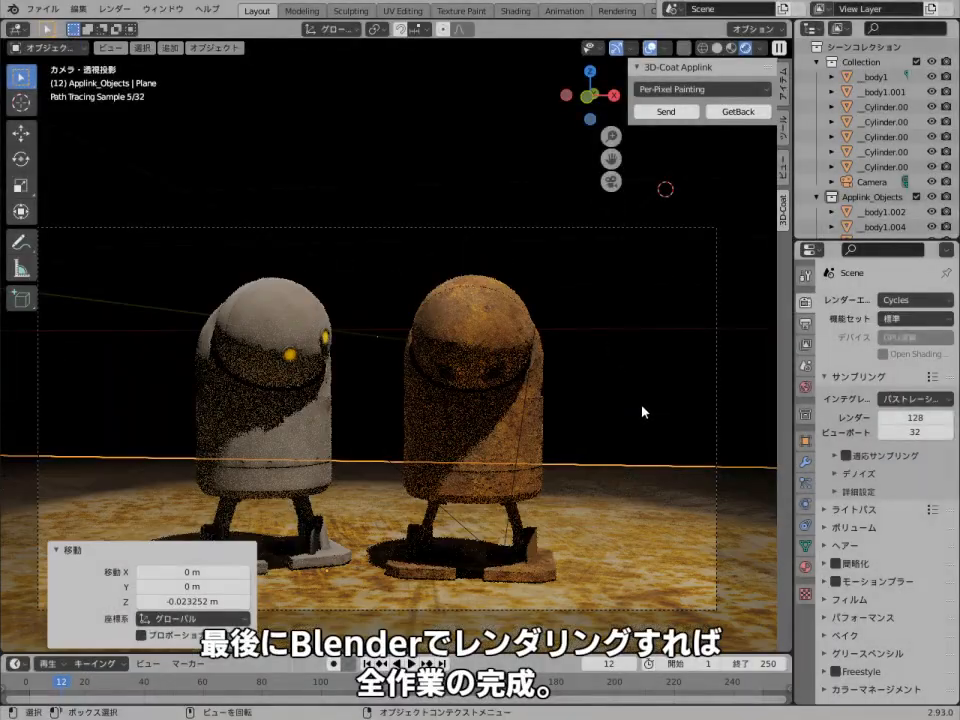
Step: Switch to Blender and render the camera view of the plain and rusted robots with Cycles
{"action": "key", "text": "F12"}
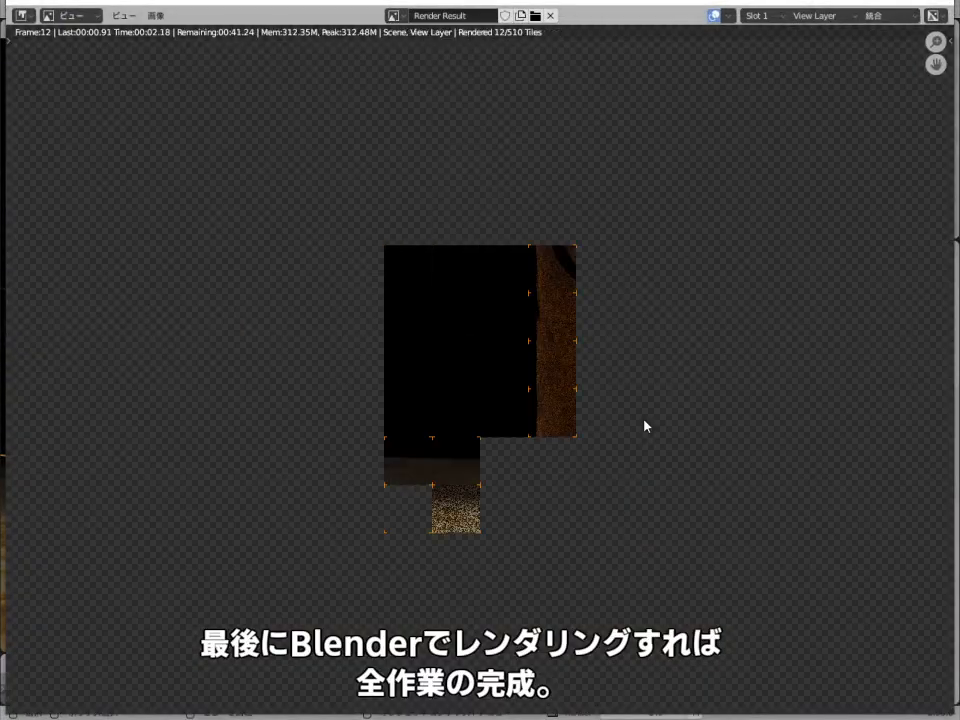
{"action": "scroll", "coordinate": [780, 681], "scroll_direction": "down", "scroll_amount": 3}
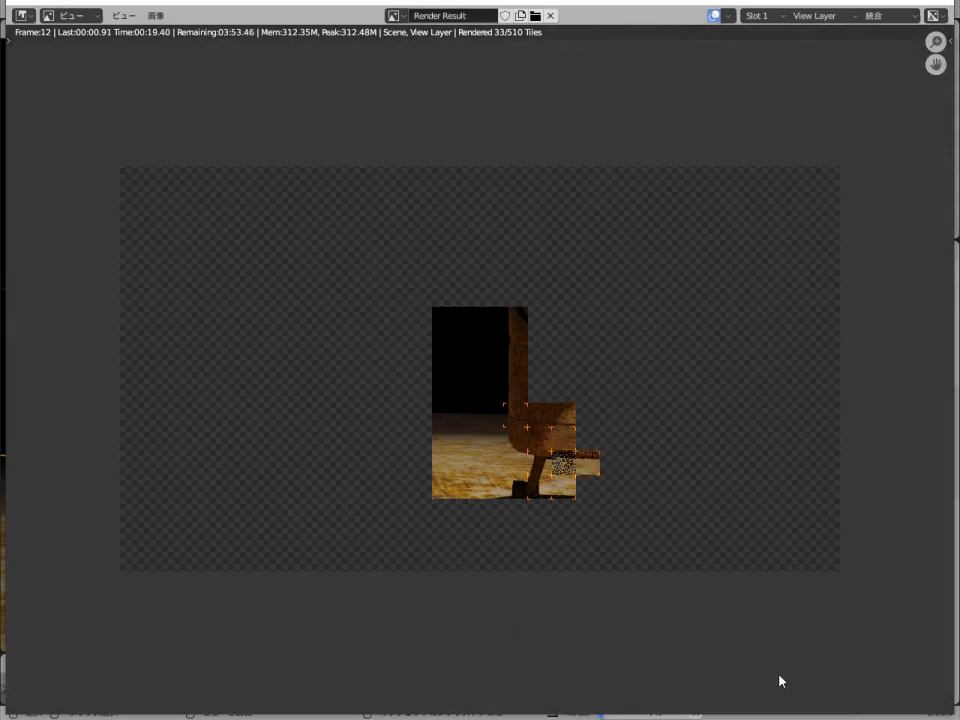